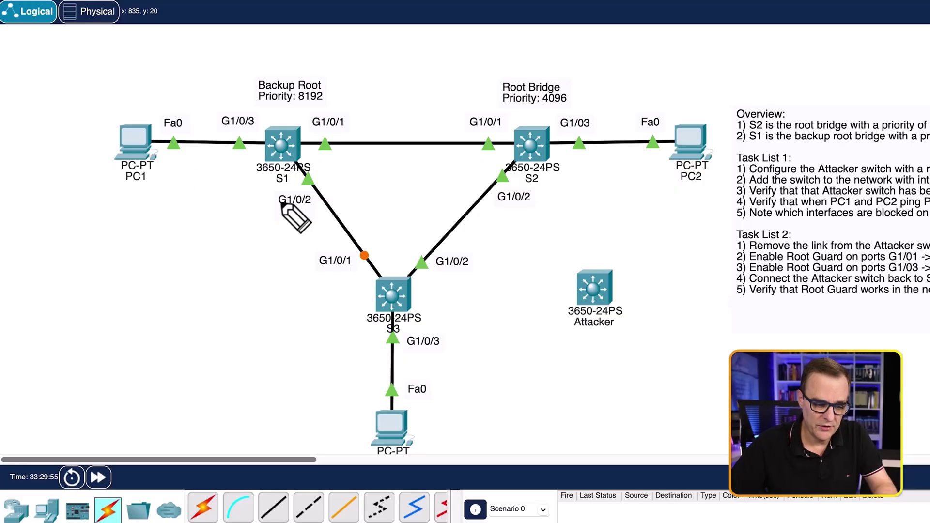
Annotate switches S1, S2 and S3 and the two root priority labels with underlines, circles and arrows, and clear the markings
left_click_drag(262, 189, 301, 190)
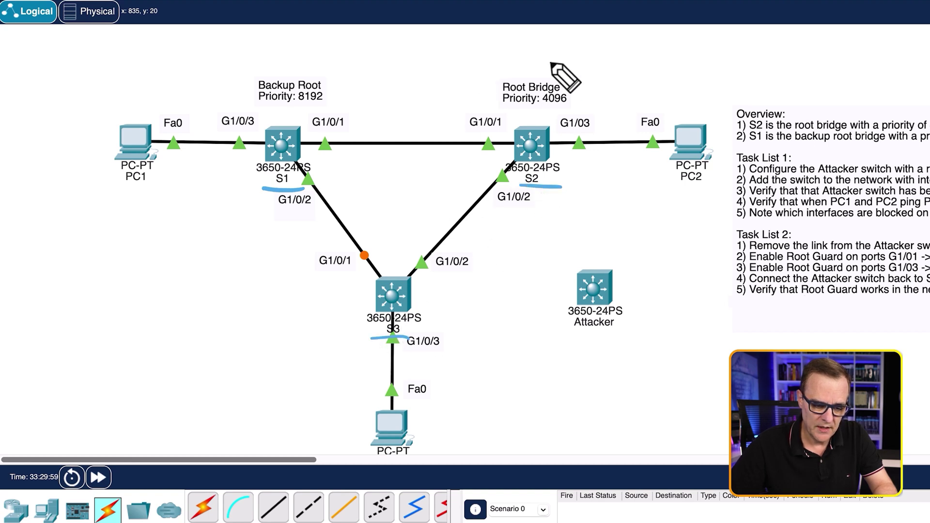
left_click_drag(575, 68, 624, 75)
left_click_drag(566, 111, 535, 113)
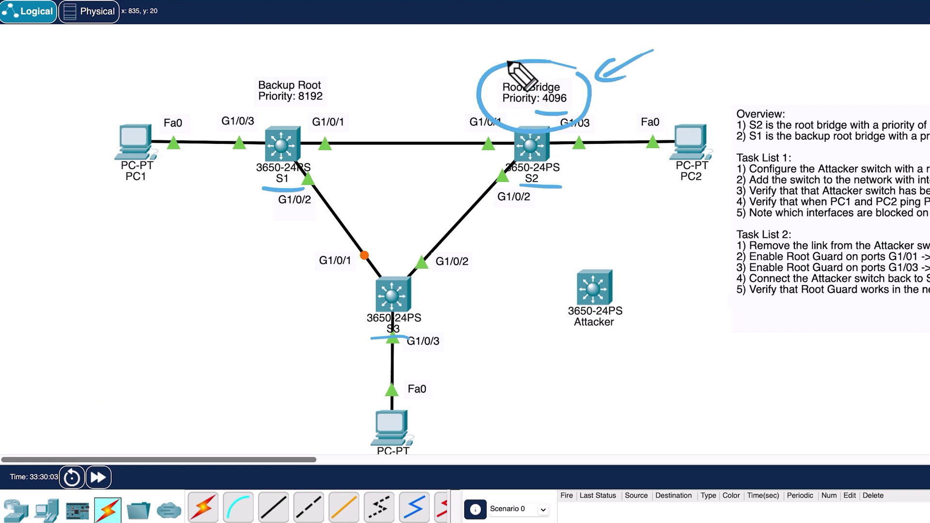
left_click_drag(315, 54, 299, 56)
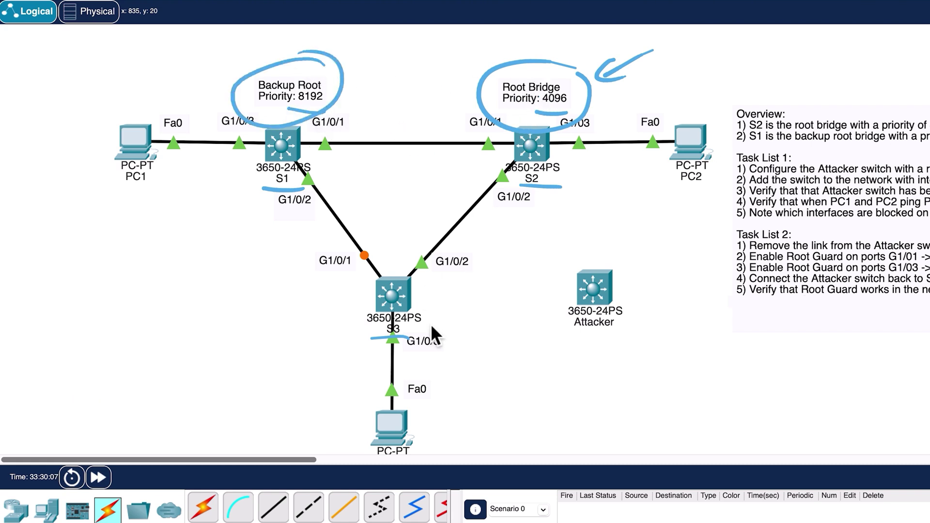
mouse_move(303, 310)
left_mouse_down()
mouse_move(356, 283)
mouse_move(355, 299)
left_mouse_up()
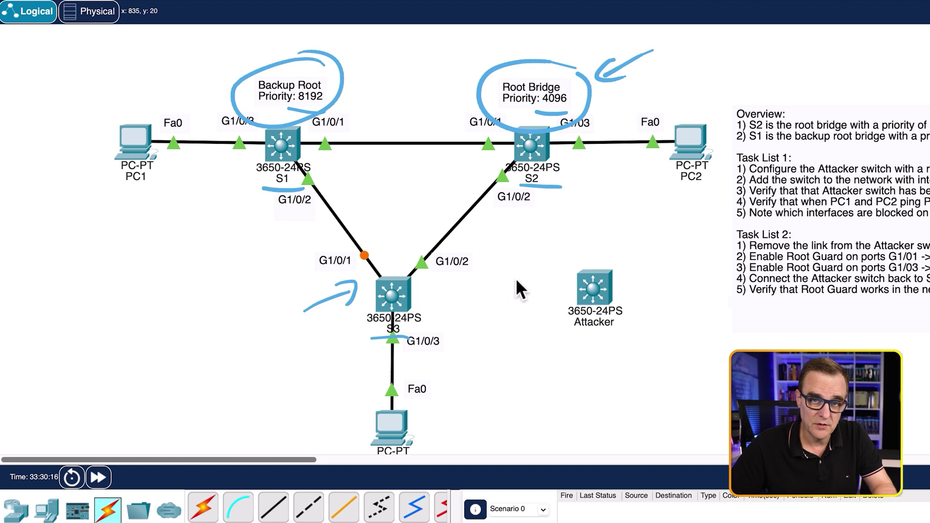
left_click_drag(518, 277, 516, 278)
left_click_drag(508, 231, 535, 233)
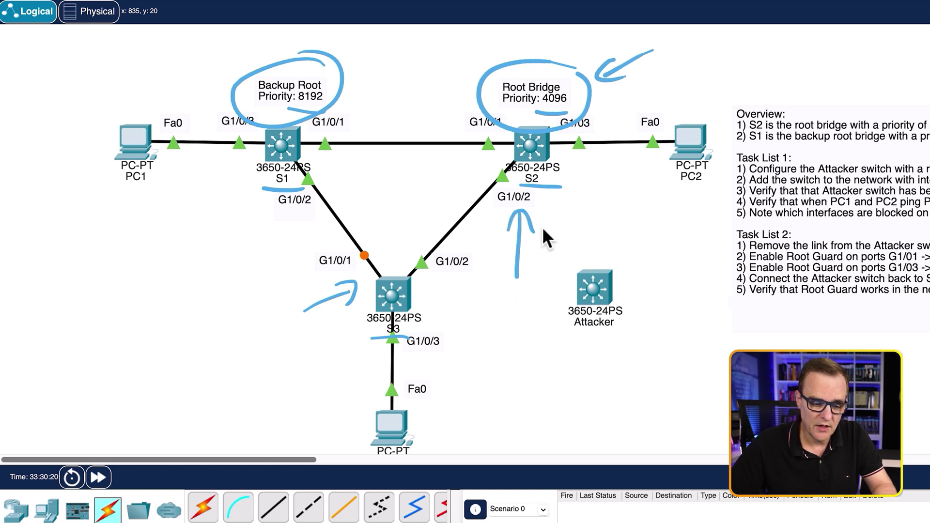
key("Escape")
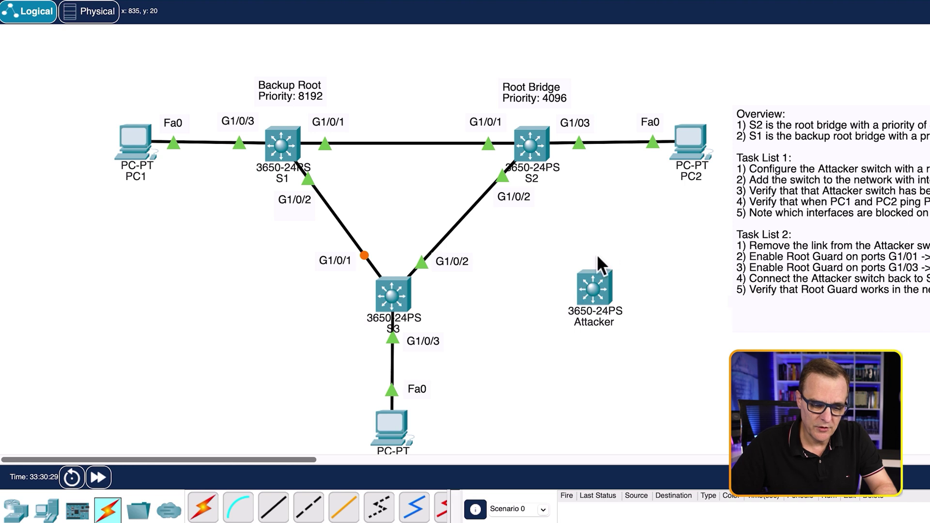
Circle the Attacker switch, clear the mark, and sketch freehand links from S2 and S3 to the Attacker switch
left_click_drag(611, 252, 600, 251)
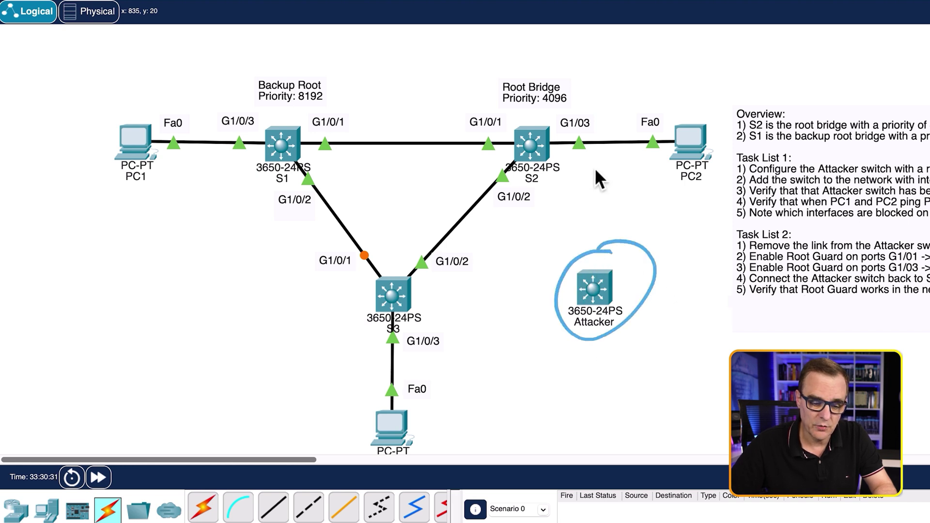
key("Escape")
left_click_drag(639, 219, 696, 192)
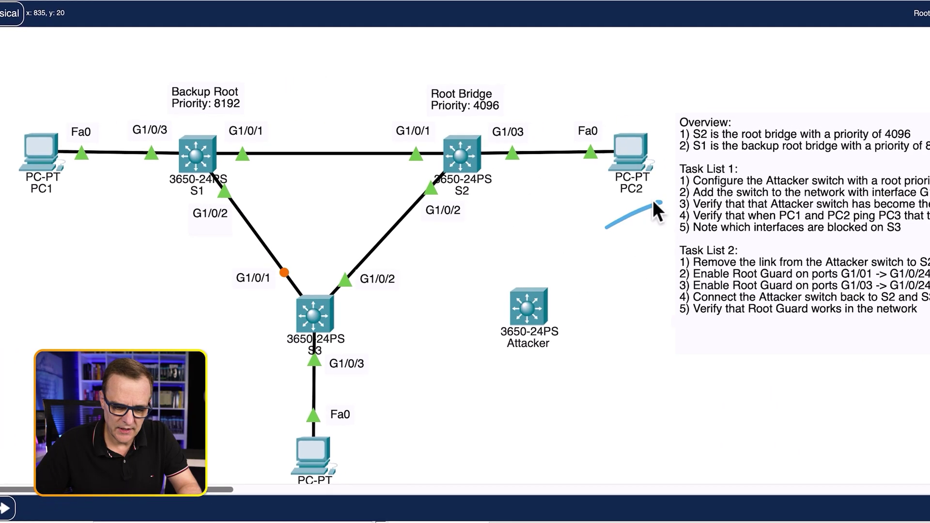
left_click_drag(498, 156, 548, 285)
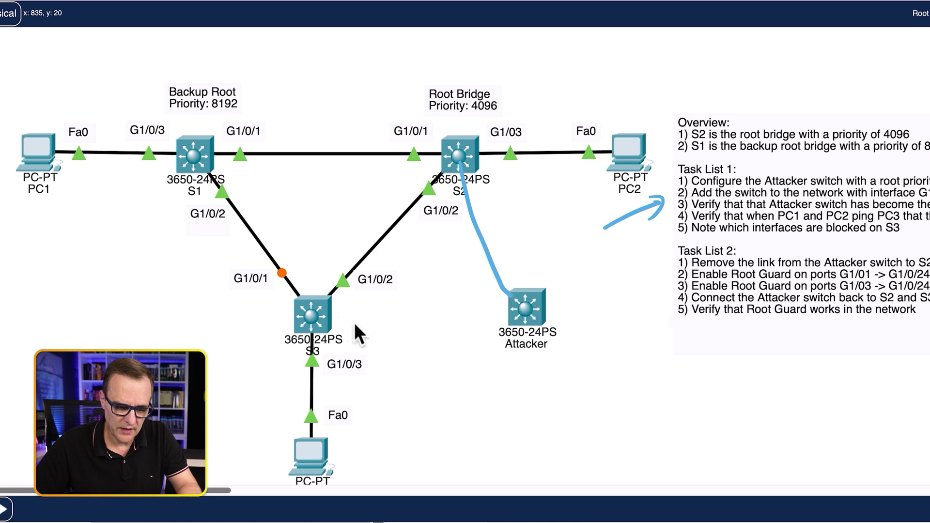
left_click_drag(320, 315, 514, 314)
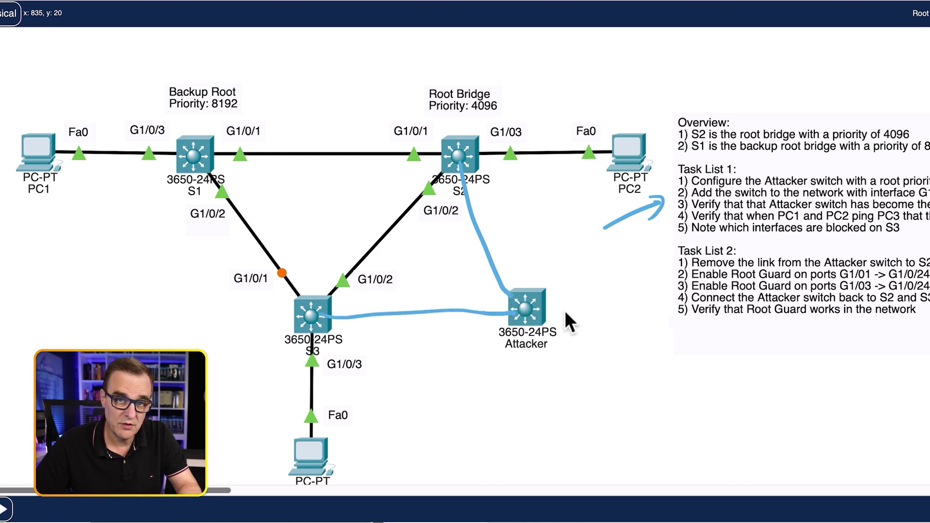
Mark the Attacker switch with a circle, an arrow and a 0, and sketch the traffic path from PC1 to PC3
mouse_move(547, 267)
left_mouse_down()
mouse_move(496, 367)
mouse_move(506, 267)
left_mouse_up()
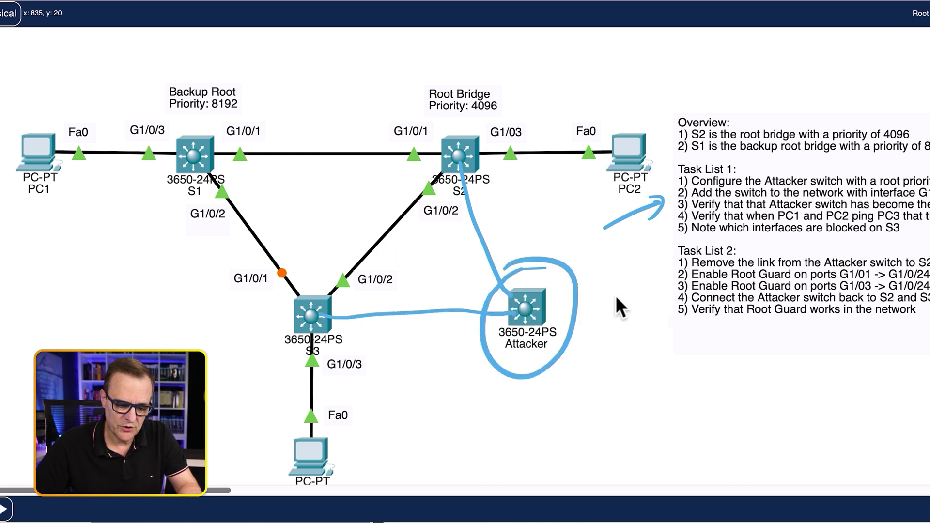
left_click_drag(582, 385, 605, 365)
left_click_drag(646, 399, 632, 460)
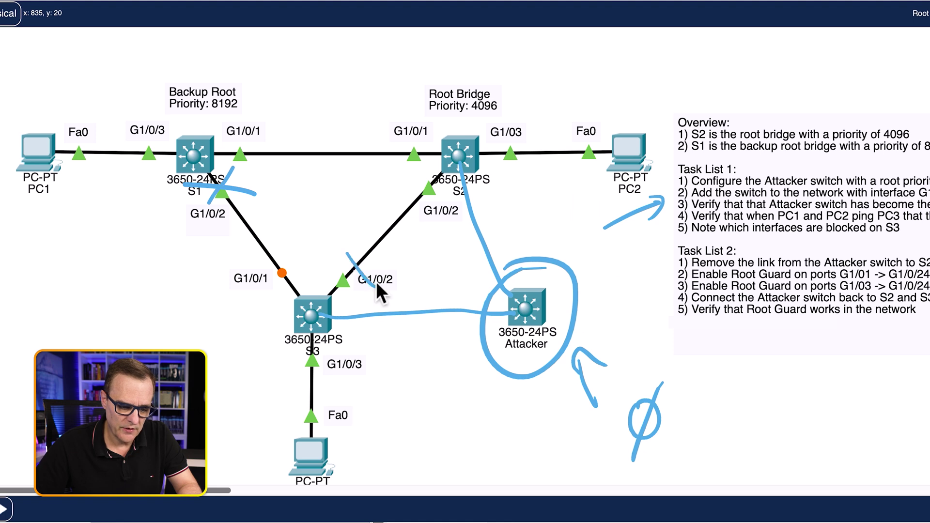
mouse_move(47, 153)
left_mouse_down()
mouse_move(420, 160)
mouse_move(481, 245)
mouse_move(520, 327)
mouse_move(368, 326)
mouse_move(335, 339)
mouse_move(320, 441)
left_mouse_up()
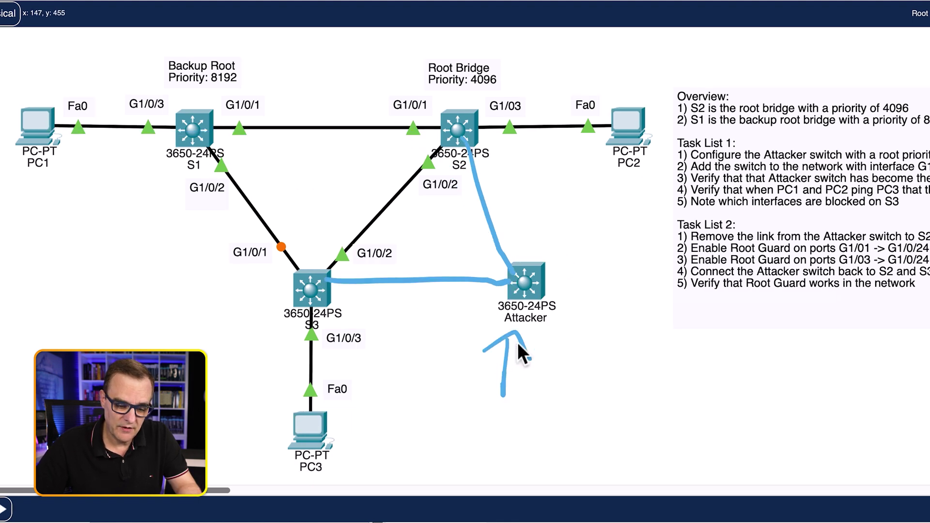
Write SPAN beneath the Attacker switch and sketch a computer connected to that switch
mouse_move(492, 409)
left_mouse_down()
mouse_move(466, 438)
mouse_move(503, 411)
left_mouse_up()
mouse_move(504, 411)
left_mouse_down()
mouse_move(506, 428)
mouse_move(552, 435)
mouse_move(598, 389)
left_mouse_up()
mouse_move(537, 277)
left_mouse_down()
mouse_move(660, 285)
mouse_move(603, 249)
left_mouse_up()
mouse_move(606, 220)
left_mouse_down()
mouse_move(605, 242)
mouse_move(636, 249)
left_mouse_up()
Trace PC1 and PC2 traffic through the Attacker switch to PC3, cross out S3's G1/0/1 and G1/0/2 links, and clear the drawing
mouse_move(41, 124)
left_mouse_down()
mouse_move(420, 140)
mouse_move(488, 296)
mouse_move(315, 456)
mouse_move(337, 434)
left_mouse_up()
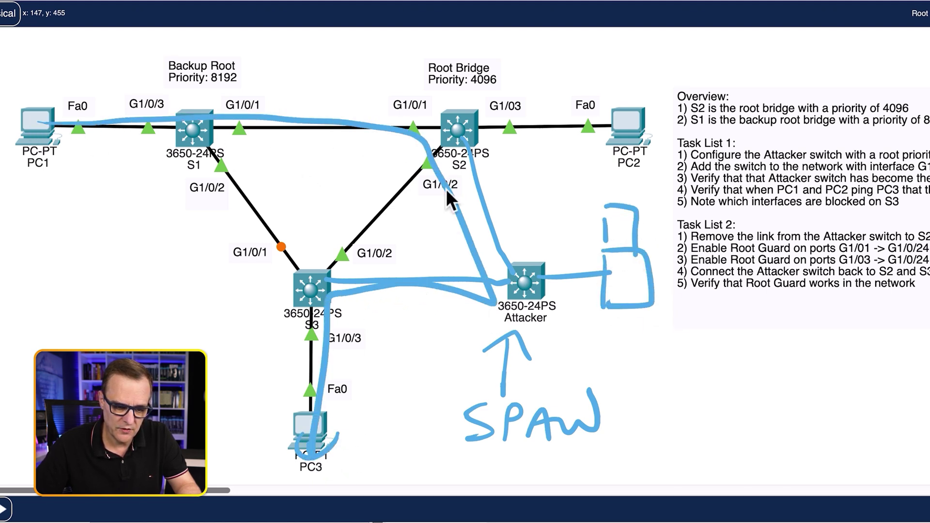
mouse_move(619, 134)
left_mouse_down()
mouse_move(508, 119)
mouse_move(469, 142)
mouse_move(517, 269)
mouse_move(334, 284)
mouse_move(312, 434)
mouse_move(287, 414)
left_mouse_up()
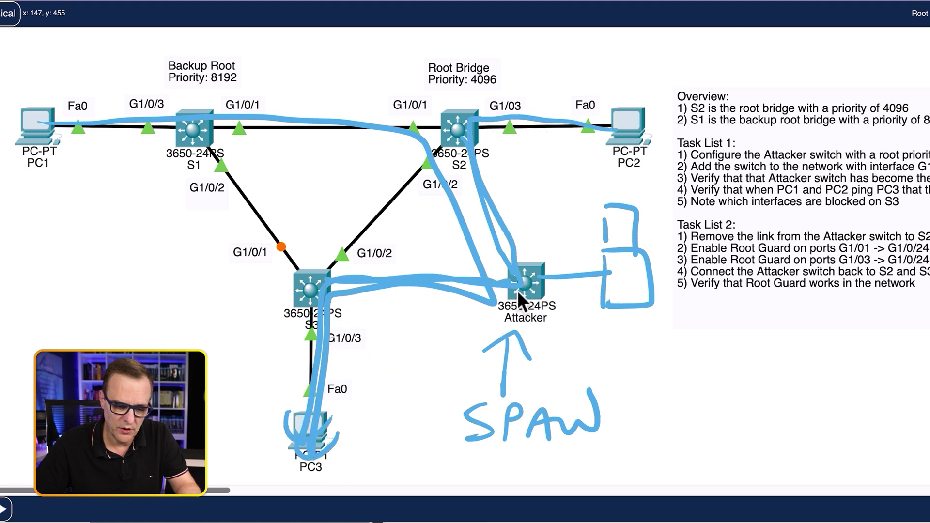
left_click_drag(554, 237, 476, 278)
left_click_drag(250, 224, 307, 254)
left_click_drag(292, 212, 238, 281)
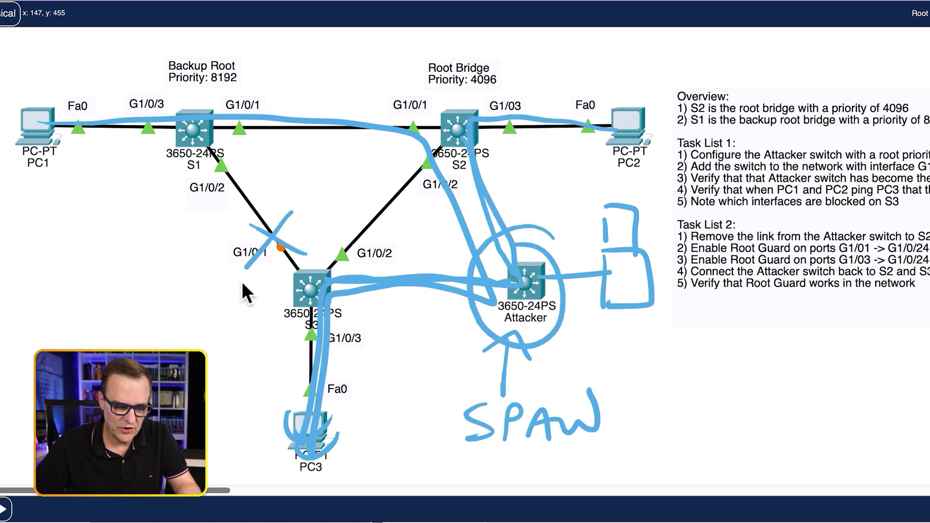
left_click_drag(396, 247, 342, 212)
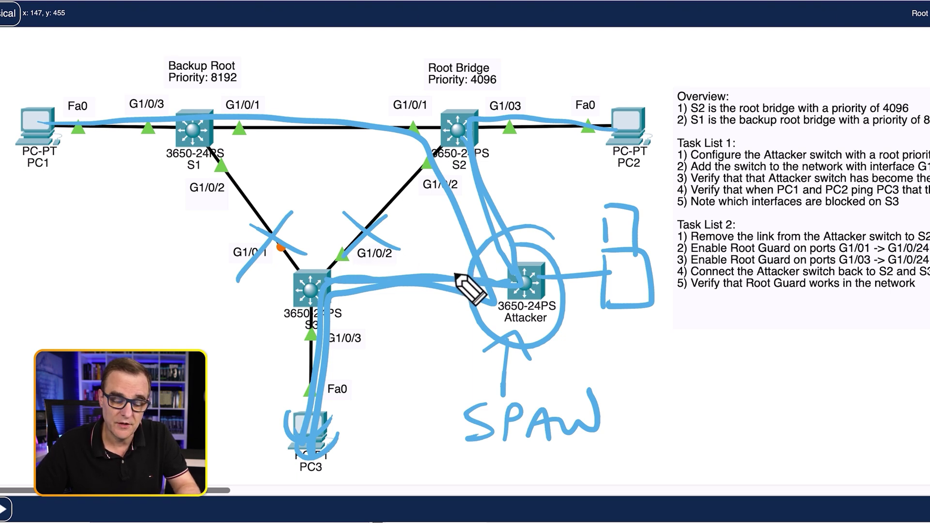
key("e")
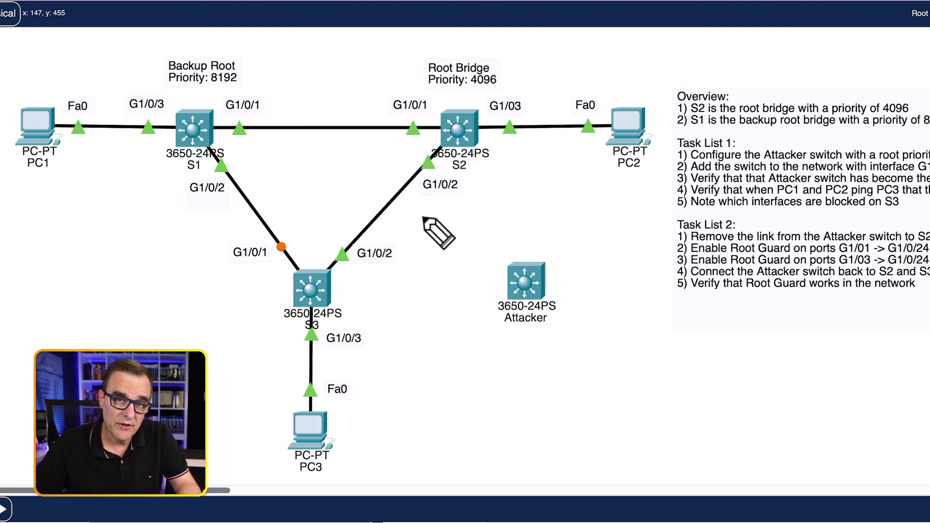
Draw arrows pointing at switches S2, S3 and S1, and circle the Overview section of the notes
left_click_drag(350, 159, 432, 140)
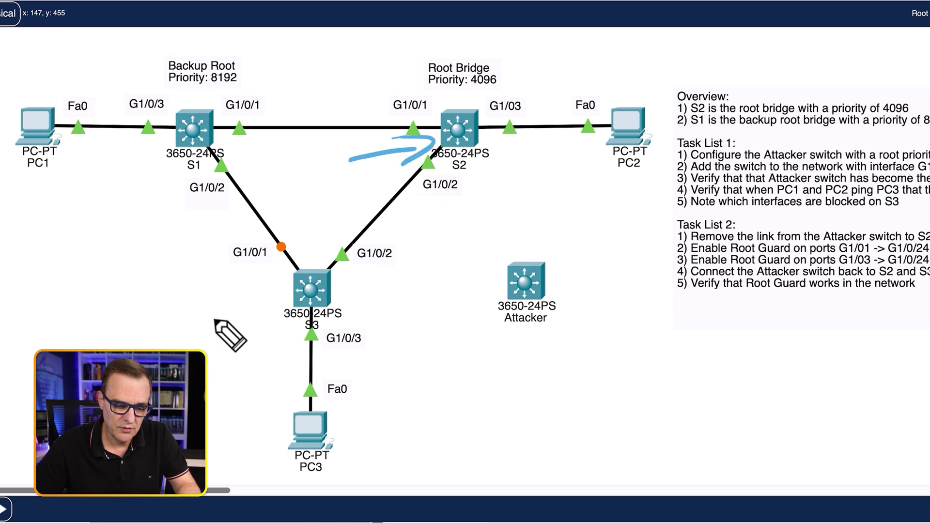
left_click_drag(206, 311, 290, 287)
left_click_drag(257, 287, 264, 316)
left_click_drag(117, 223, 173, 176)
left_click_drag(144, 183, 156, 222)
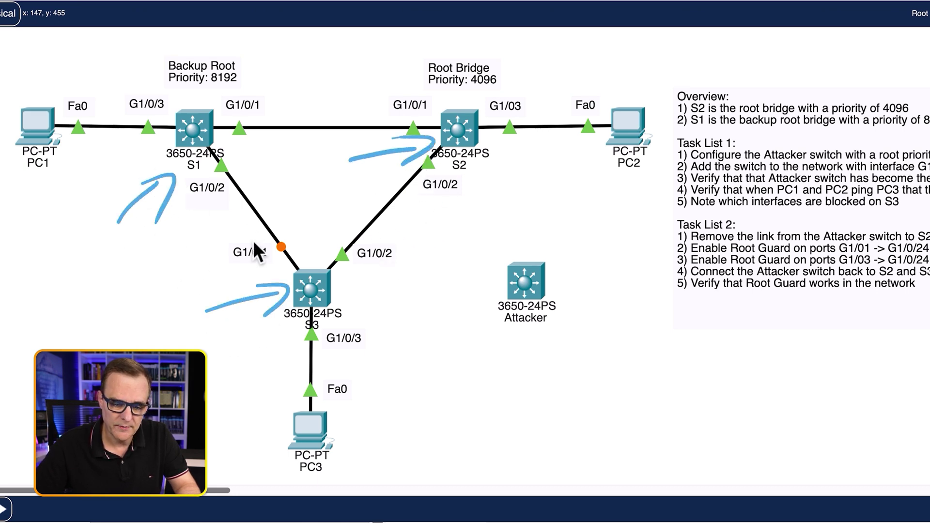
left_click_drag(627, 135, 887, 65)
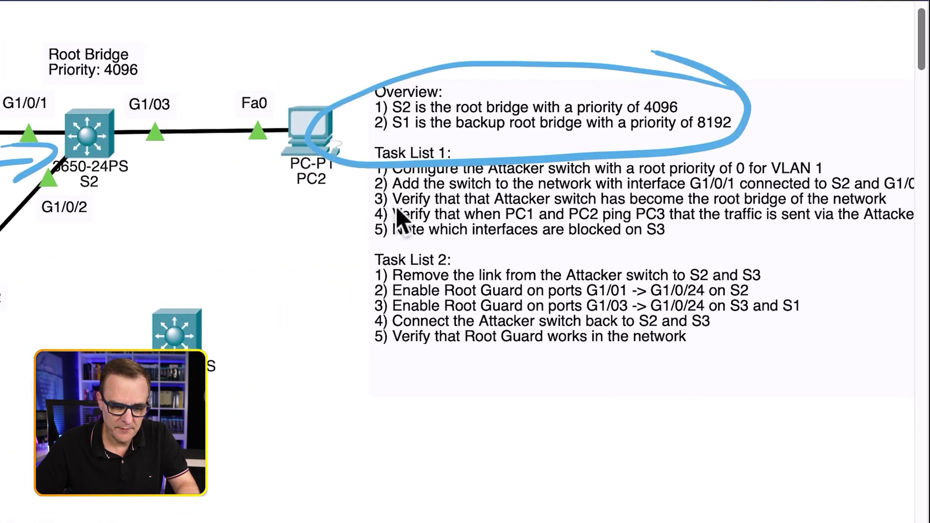
Bracket Task List 1 and underline the Attacker switch and priority of 0 in its first task
left_click_drag(358, 151, 357, 266)
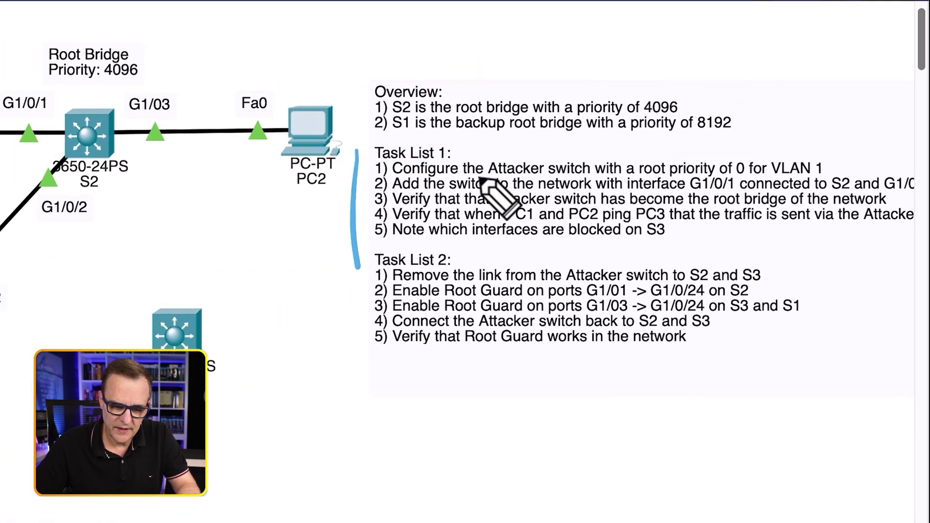
left_click_drag(478, 181, 539, 184)
left_click_drag(665, 178, 775, 181)
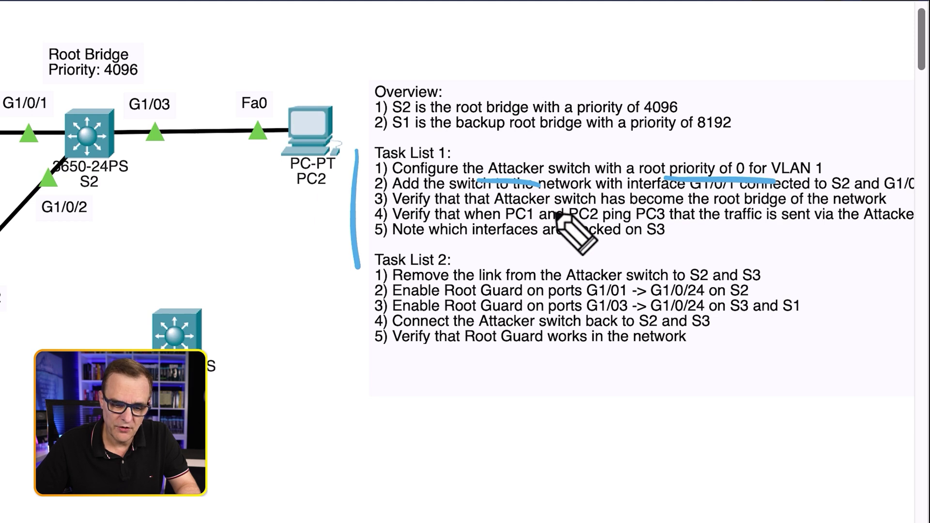
Underline the second task's connection details: G1/0/1 to S2 and G1/0/2 to S3
left_click_drag(438, 196, 702, 196)
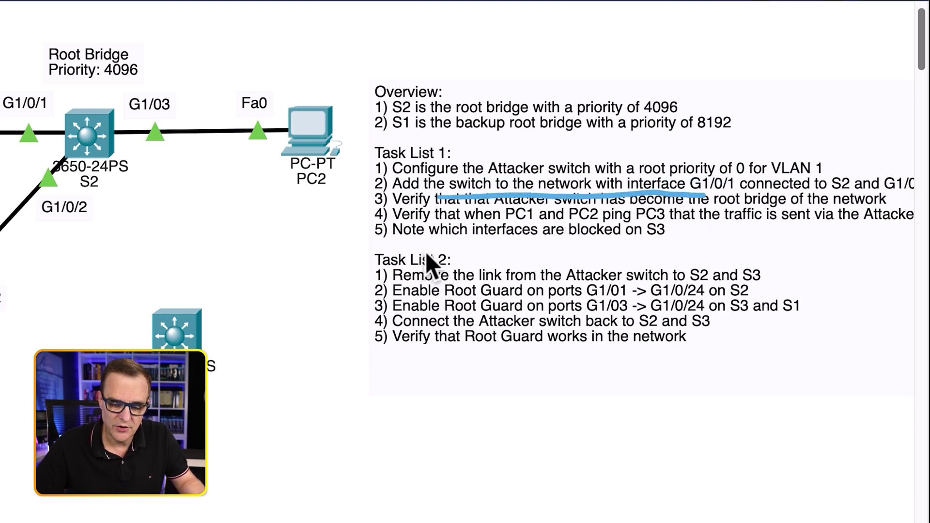
left_click_drag(795, 198, 902, 196)
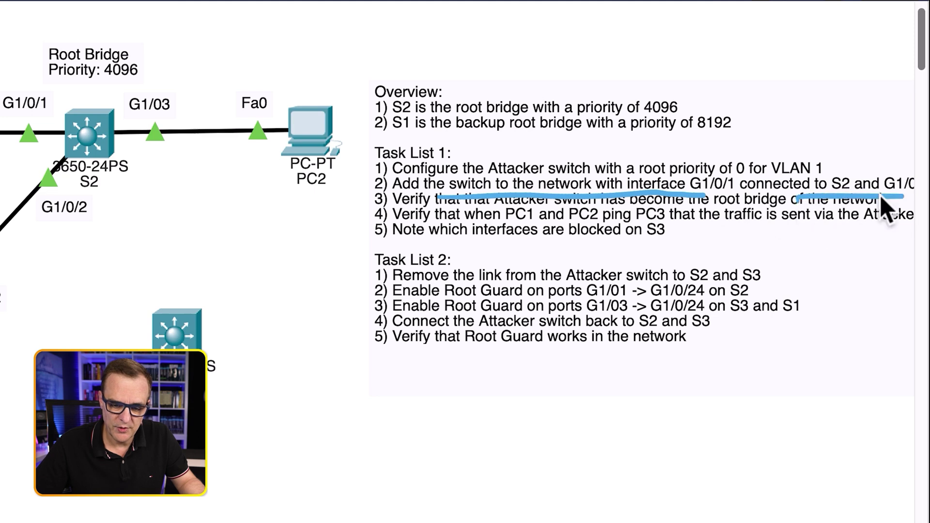
scroll(401, 295, "right", 5)
left_click_drag(523, 192, 552, 194)
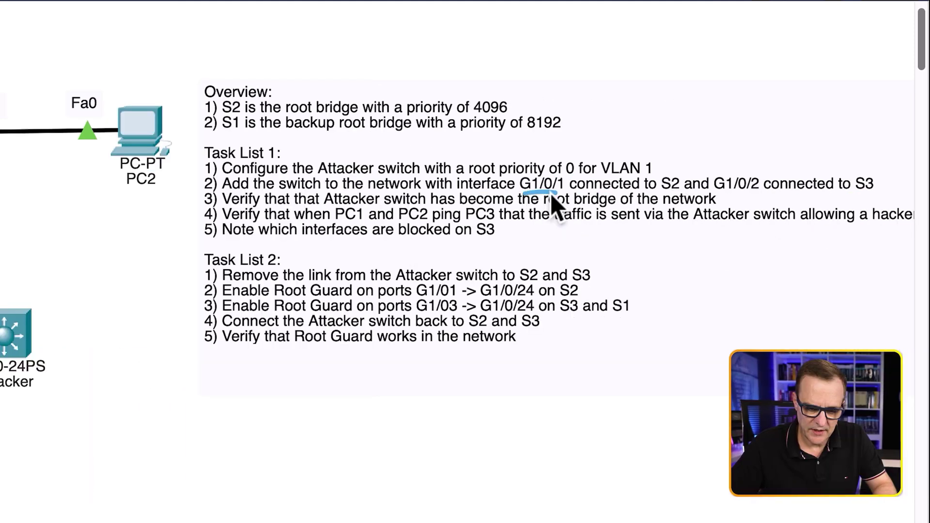
left_click_drag(649, 189, 749, 192)
left_click_drag(847, 192, 873, 192)
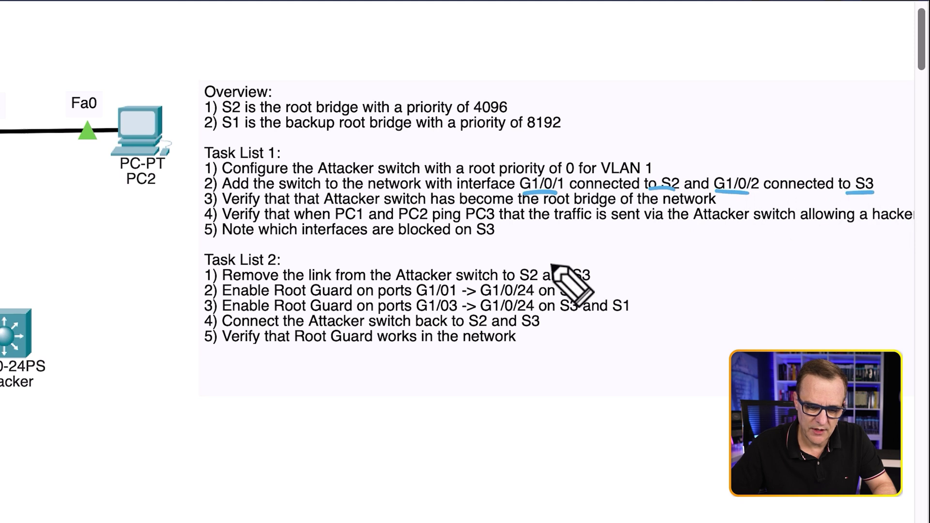
Point an arrow at the ping verification task and trace the PC1 and PC2 ping paths to PC3 around the circled Attacker switch
mouse_move(141, 204)
left_mouse_down()
mouse_move(192, 195)
mouse_move(173, 222)
left_mouse_up()
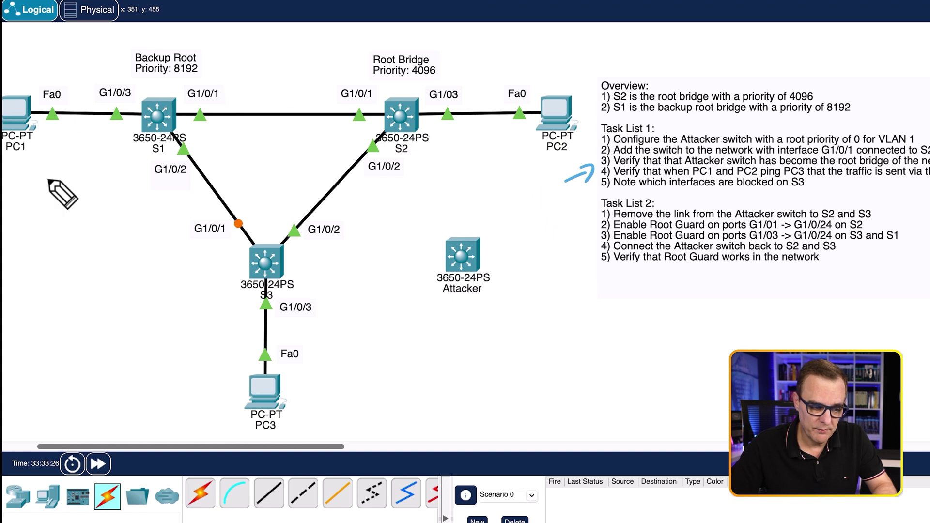
left_click_drag(3, 170, 50, 164)
left_click_drag(249, 434, 276, 432)
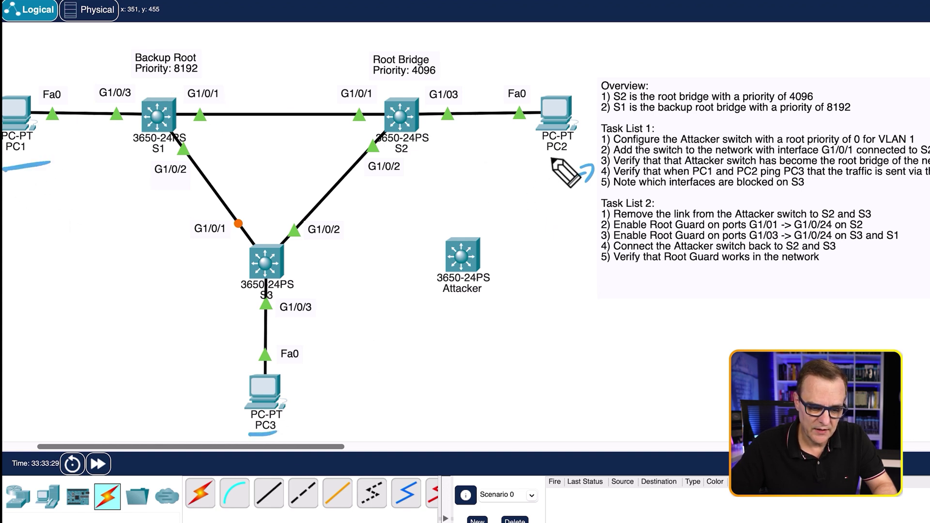
mouse_move(555, 155)
left_mouse_down()
mouse_move(434, 128)
mouse_move(466, 229)
mouse_move(446, 264)
mouse_move(337, 257)
mouse_move(284, 405)
left_mouse_up()
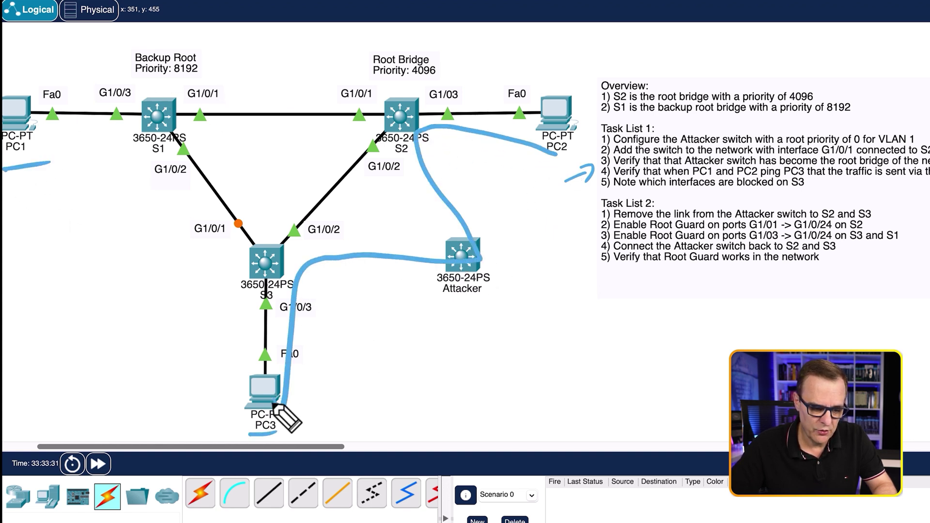
left_click_drag(39, 115, 213, 368)
left_click_drag(277, 390, 309, 388)
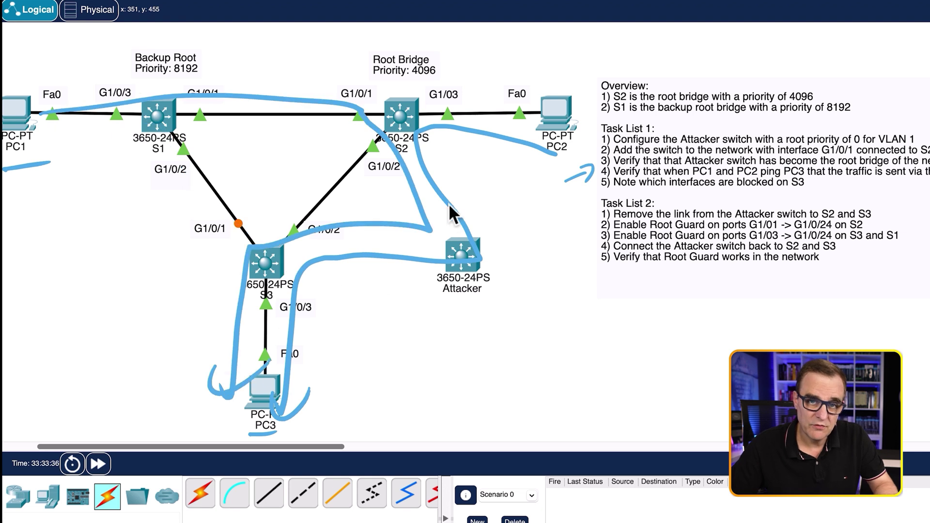
left_click_drag(466, 212, 420, 238)
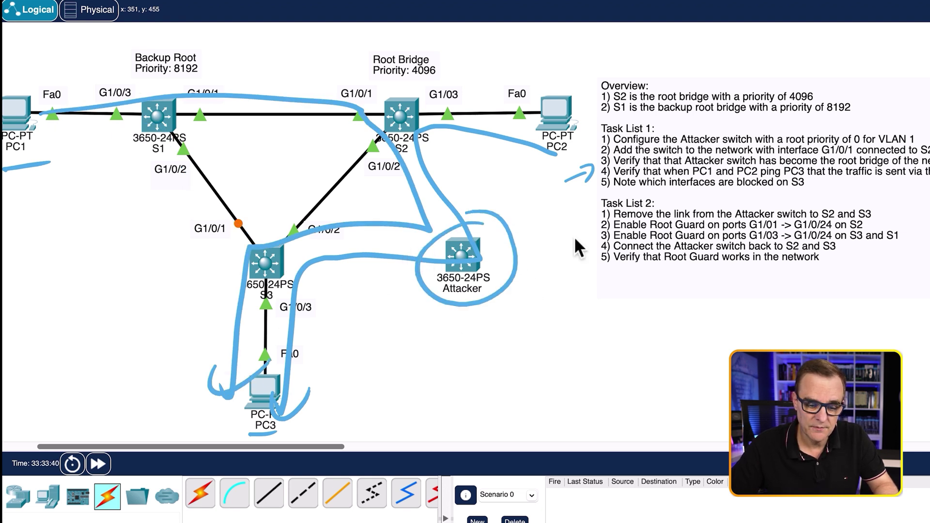
Underline the task about blocked interfaces on S3, clear the markings, and draw vertical bars beside Task List 1 and Task List 2
left_click_drag(609, 188, 758, 191)
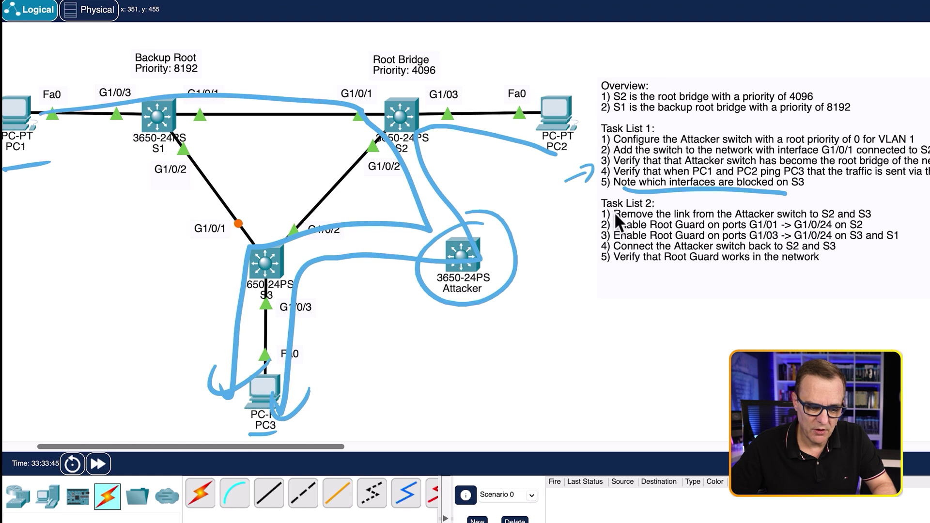
key("Escape")
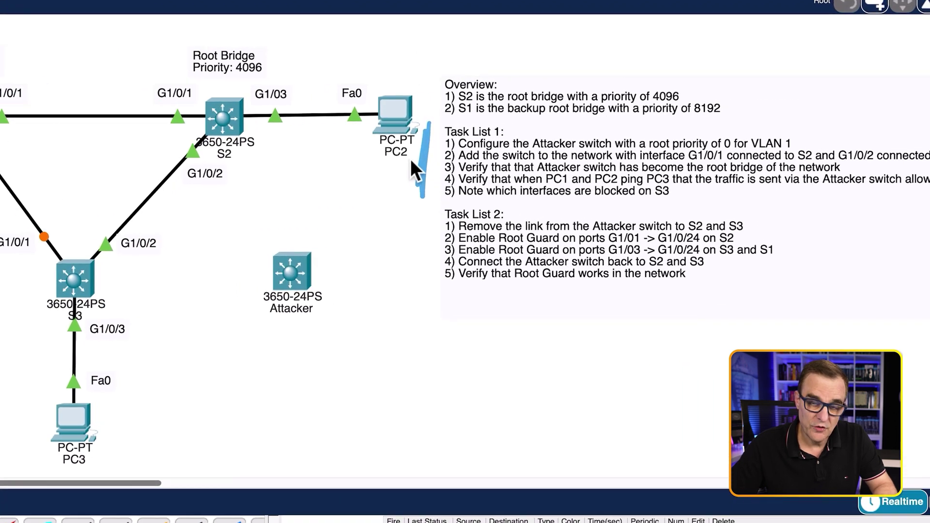
left_click_drag(308, 270, 311, 294)
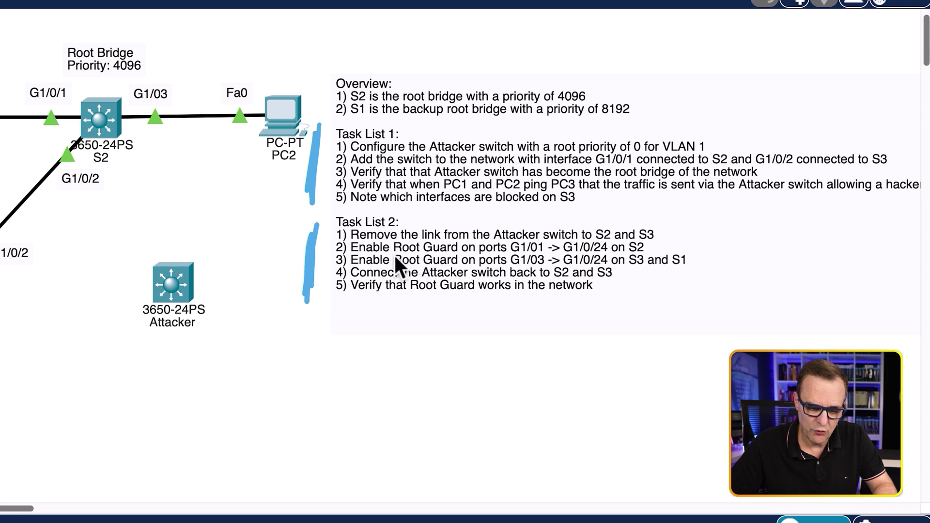
Underline Root Guard, the G1/0/1 to G1/0/24 range on S2, and the G1/0/3 to G1/0/24 range on S3 and S1 in Task List 2
mouse_move(394, 250)
left_mouse_down()
mouse_move(433, 254)
mouse_move(395, 263)
mouse_move(453, 266)
left_mouse_up()
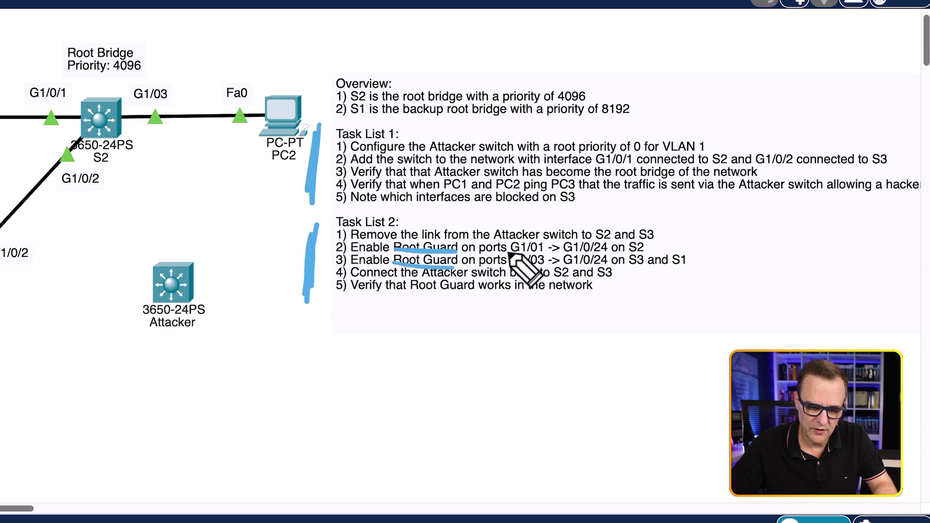
left_click_drag(628, 251, 655, 252)
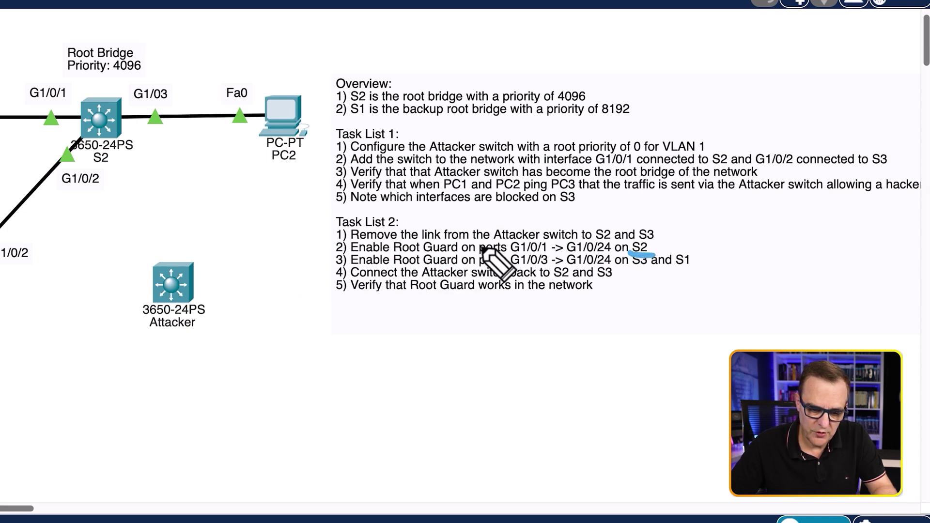
left_click_drag(511, 252, 620, 253)
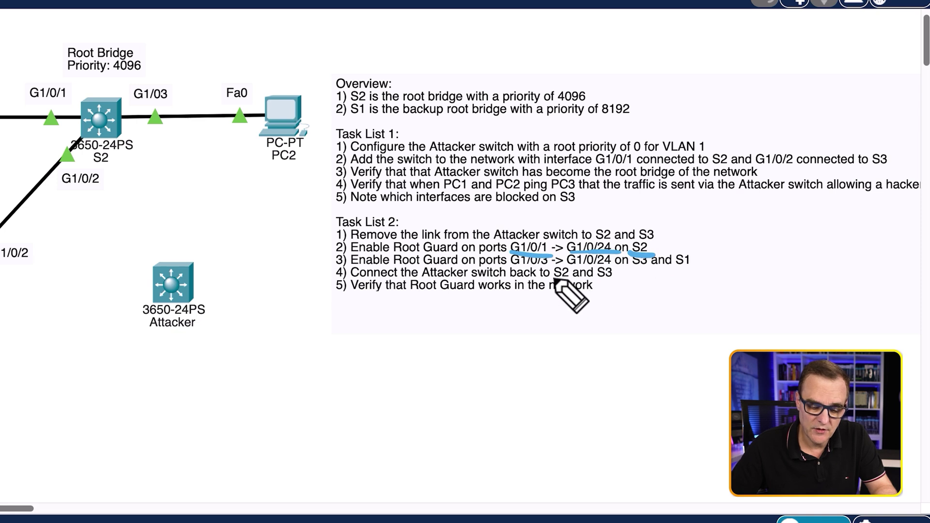
left_click_drag(629, 272, 712, 274)
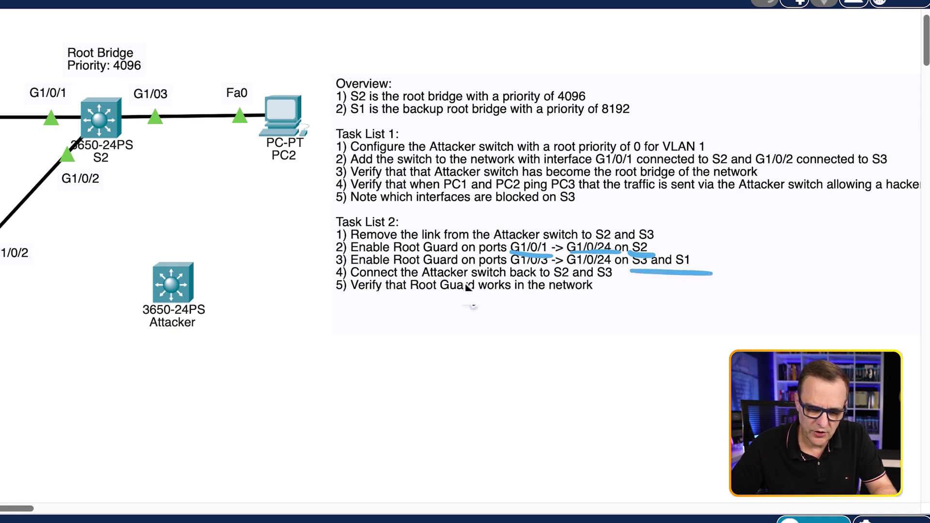
left_click_drag(507, 265, 616, 265)
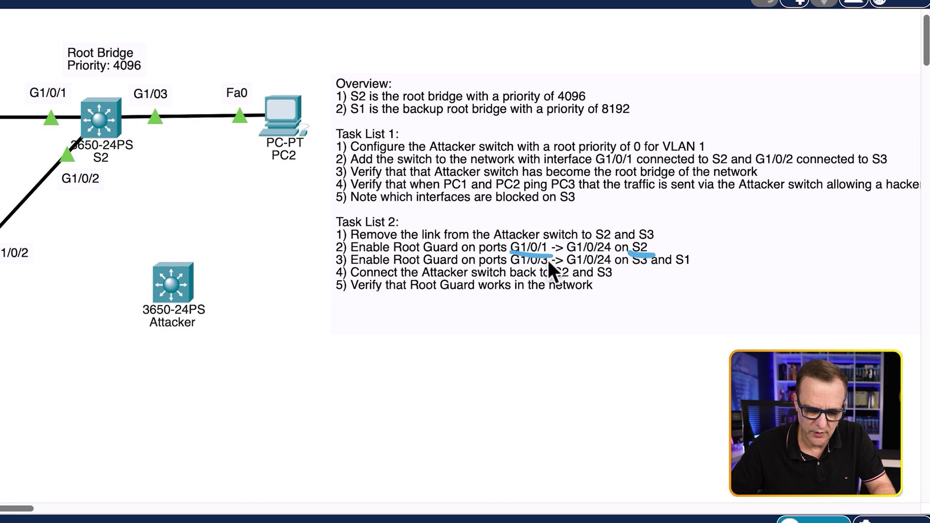
mouse_move(623, 236)
left_mouse_down()
mouse_move(499, 277)
mouse_move(666, 232)
left_mouse_up()
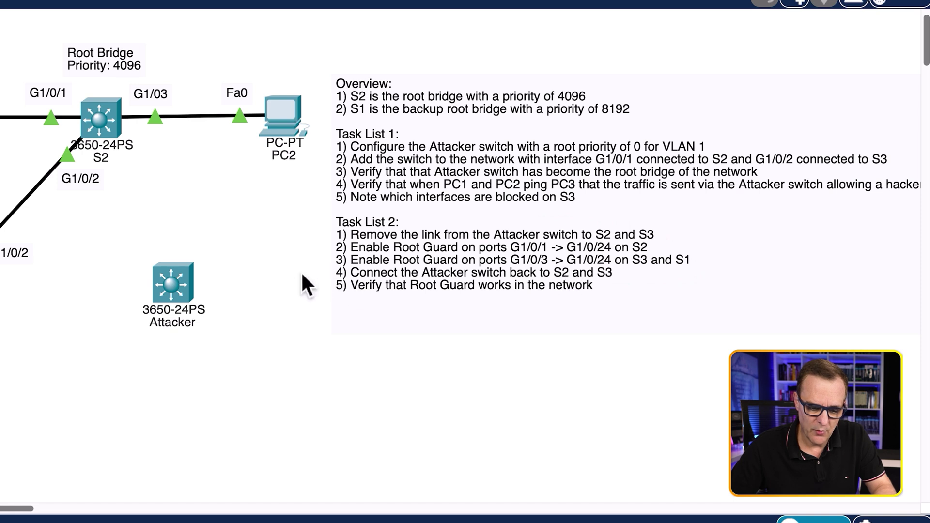
Mark Task List 2's link removal, Attacker reconnection and Root Guard verification tasks with arrows and underlines
left_click_drag(276, 241, 313, 248)
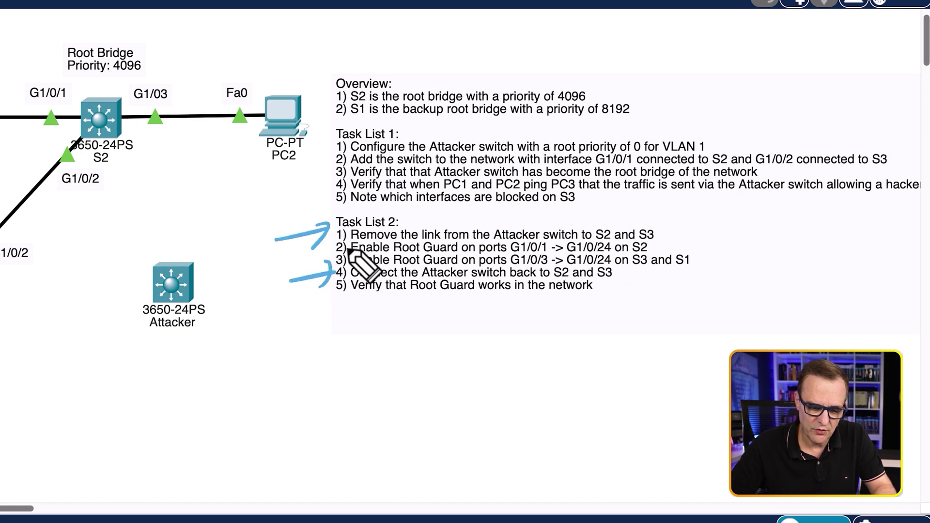
left_click_drag(398, 245, 495, 246)
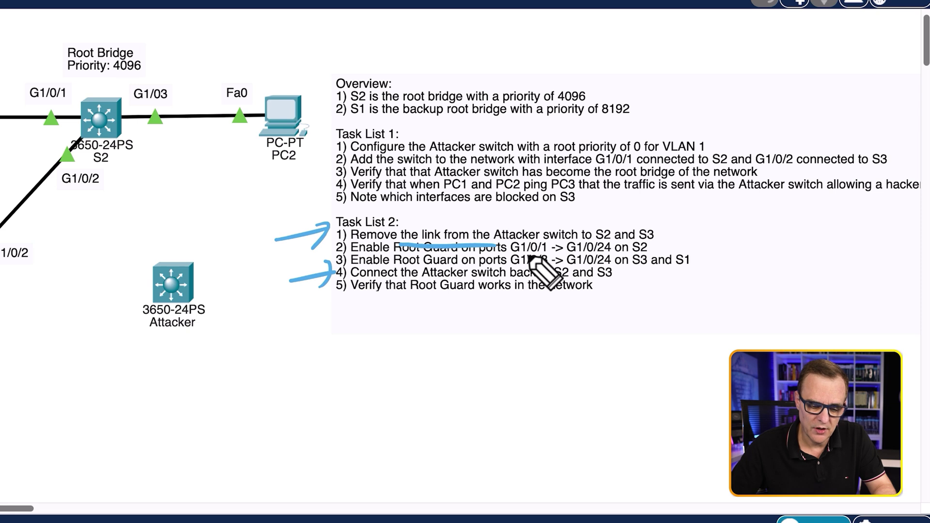
left_click_drag(370, 284, 599, 285)
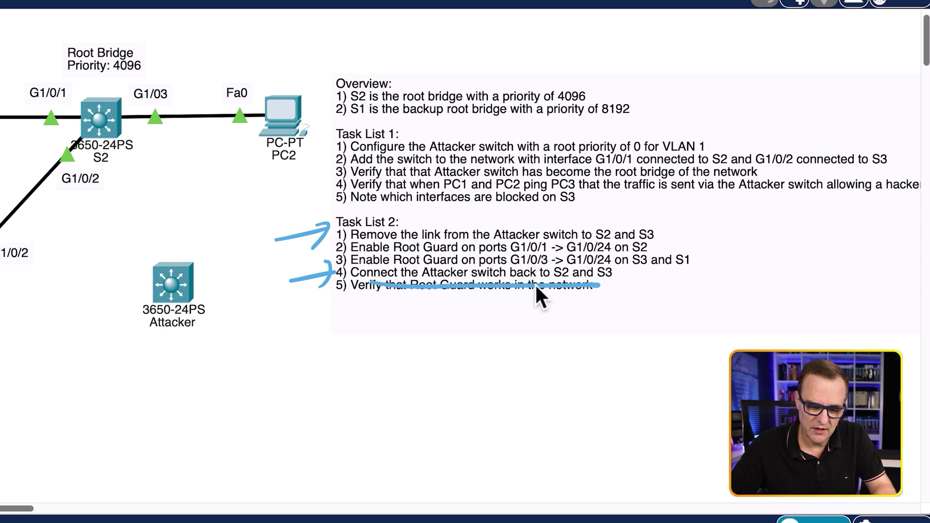
left_click_drag(290, 298, 334, 281)
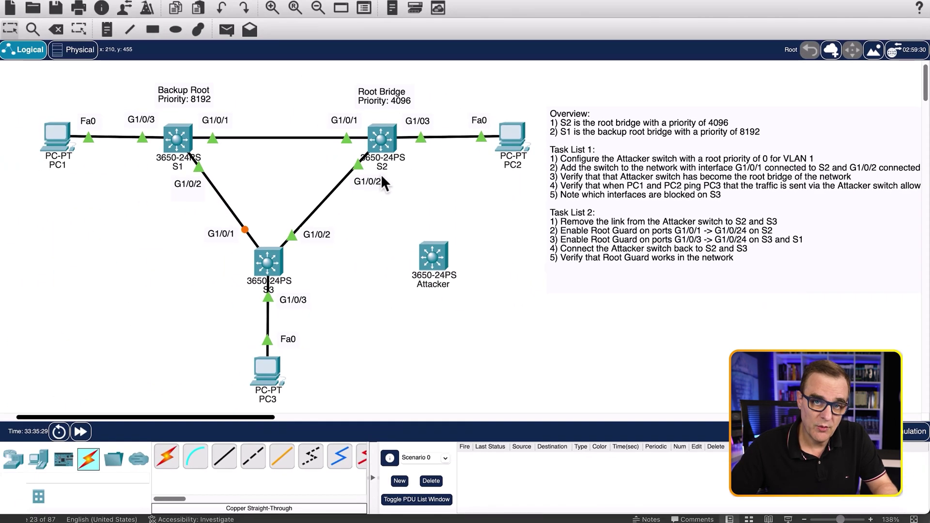
Draw links from S2 and S3 to the Attacker switch, point an arrow at the Attacker, and circle S3 and S2
left_click_drag(392, 156, 430, 238)
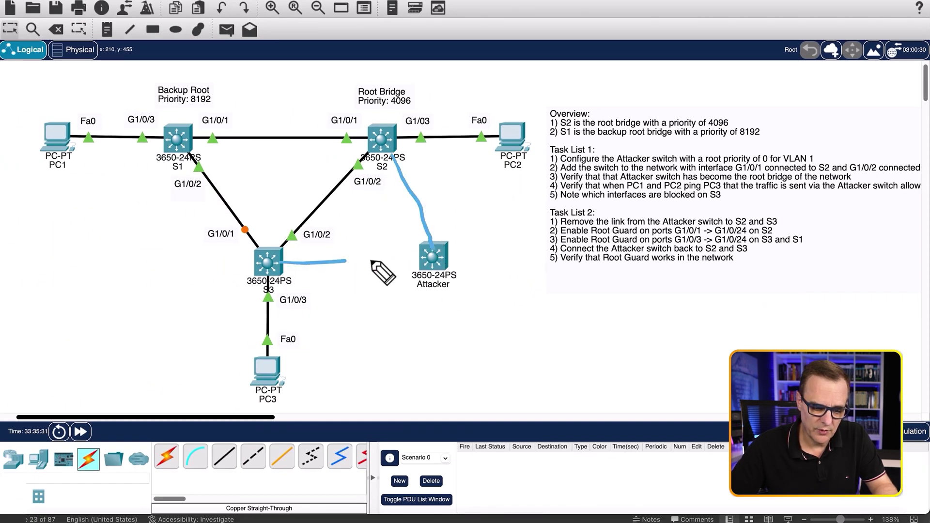
left_click_drag(372, 262, 431, 259)
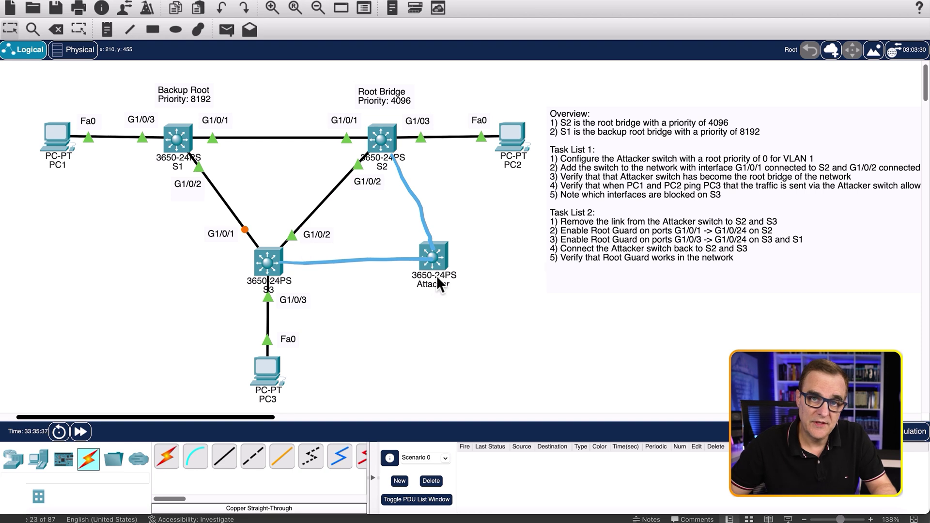
mouse_move(433, 342)
left_mouse_down()
mouse_move(434, 293)
mouse_move(448, 303)
left_mouse_up()
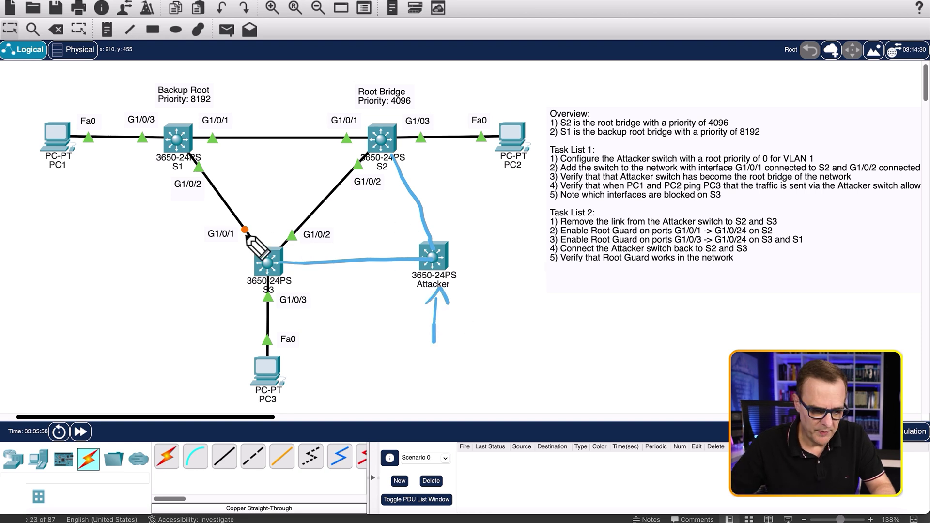
left_click_drag(252, 230, 293, 237)
left_click_drag(385, 102, 350, 141)
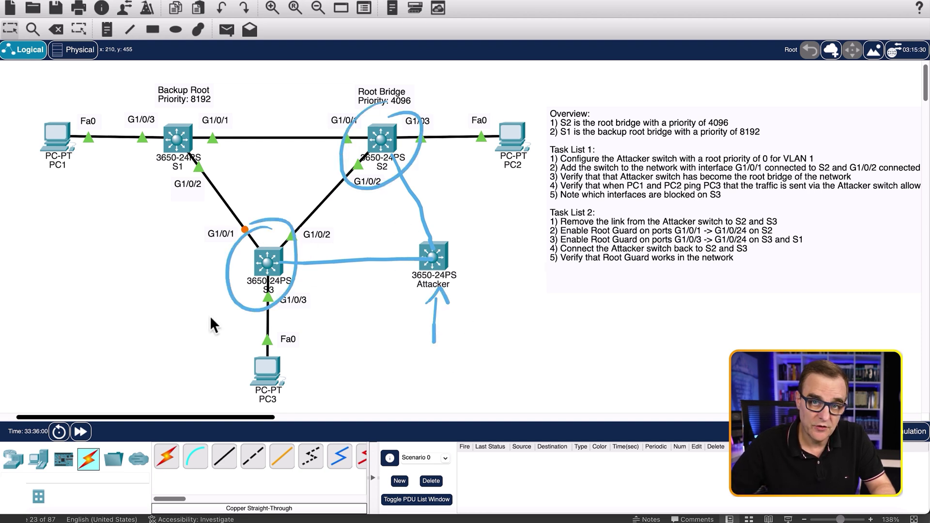
Point arrows at both drawn links, circle the Attacker switch, and cross out its link to S2
left_click_drag(455, 185, 444, 203)
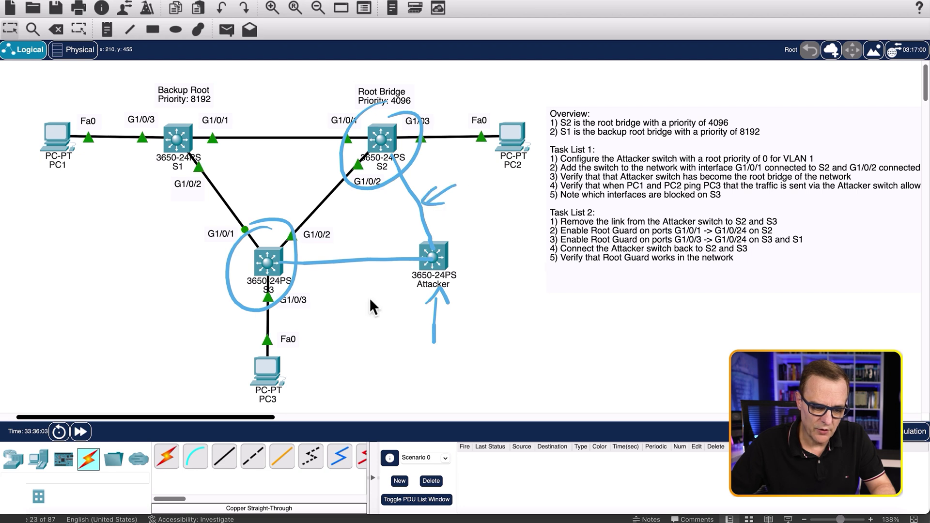
left_click_drag(347, 321, 359, 279)
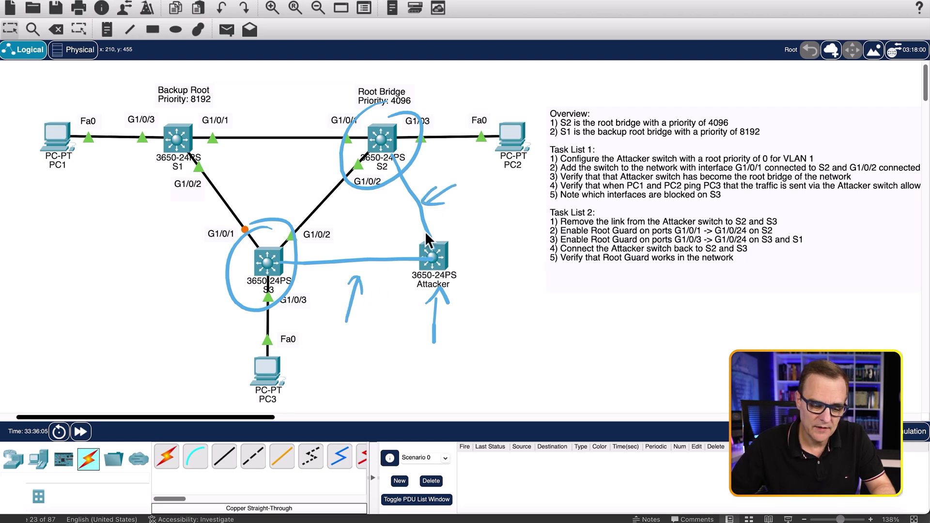
left_click_drag(452, 221, 428, 231)
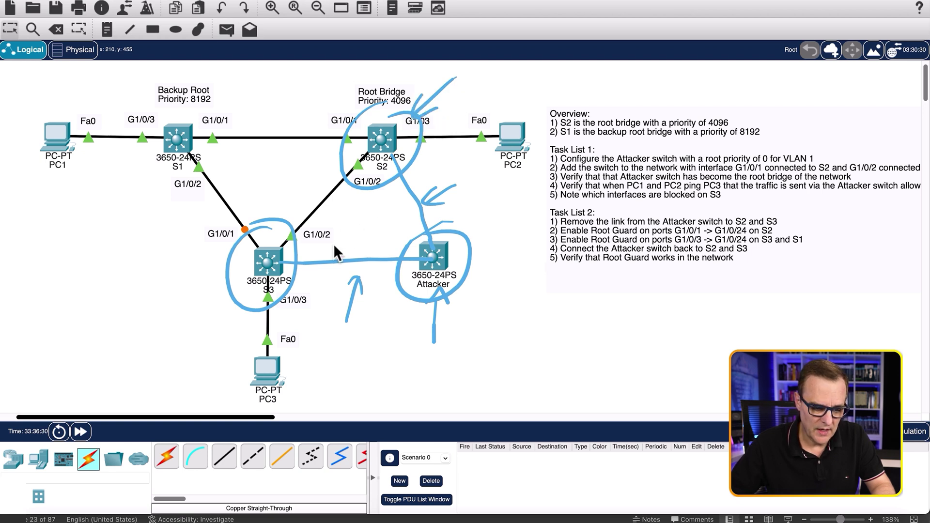
left_click_drag(395, 184, 417, 210)
left_click_drag(417, 178, 388, 213)
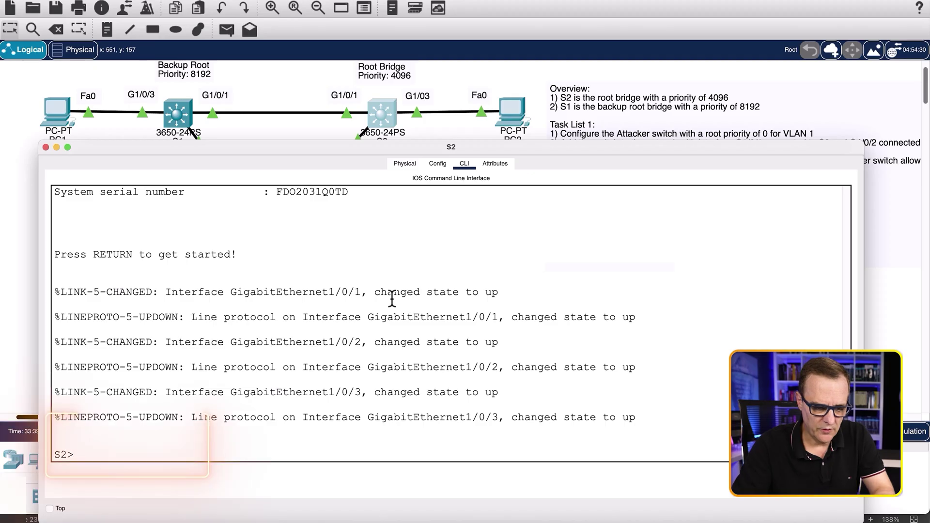
Enter privileged mode on S2 and display its spanning-tree status with show spanning-tree
type("en")
key("Return")
type("sh spa")
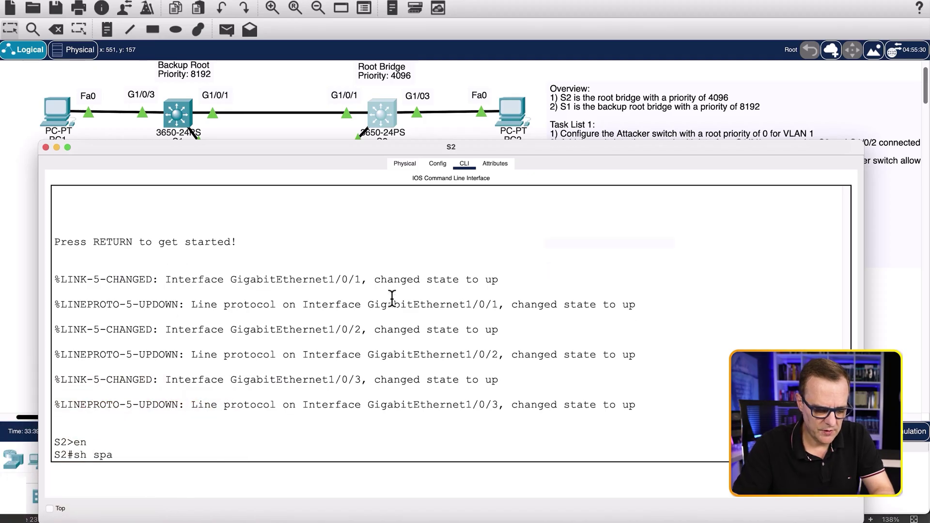
type("n")
key("Tab")
key("Return")
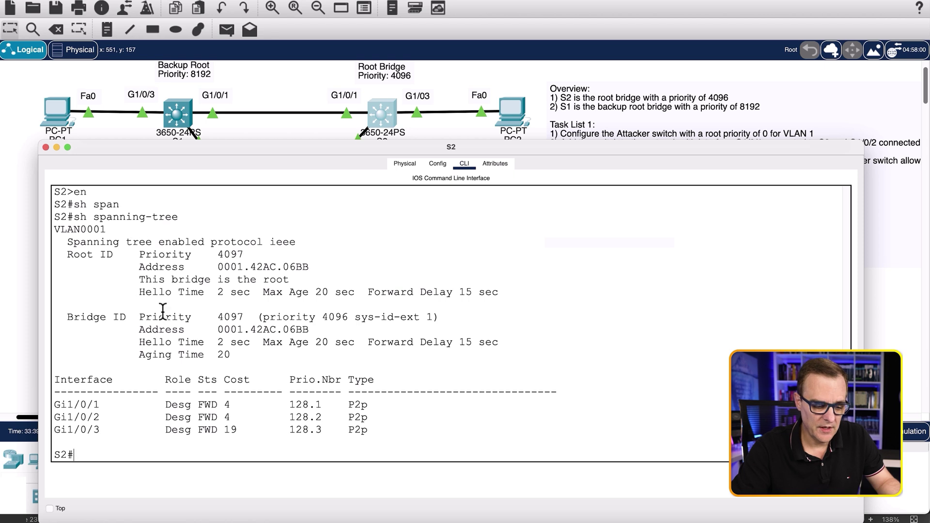
Highlight S2's root ID and bridge ID priorities, the root bridge statement, and both addresses to compare them
left_click_drag(69, 256, 285, 249)
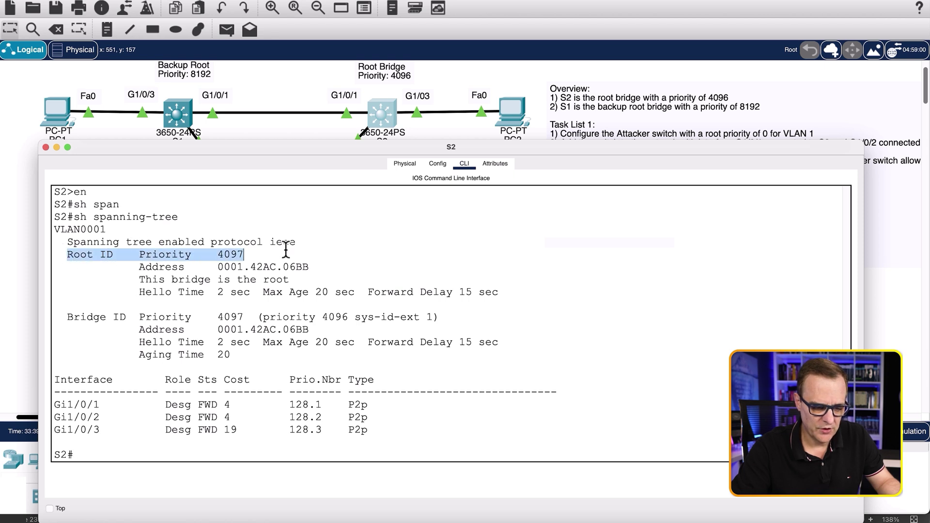
left_click_drag(61, 317, 271, 315)
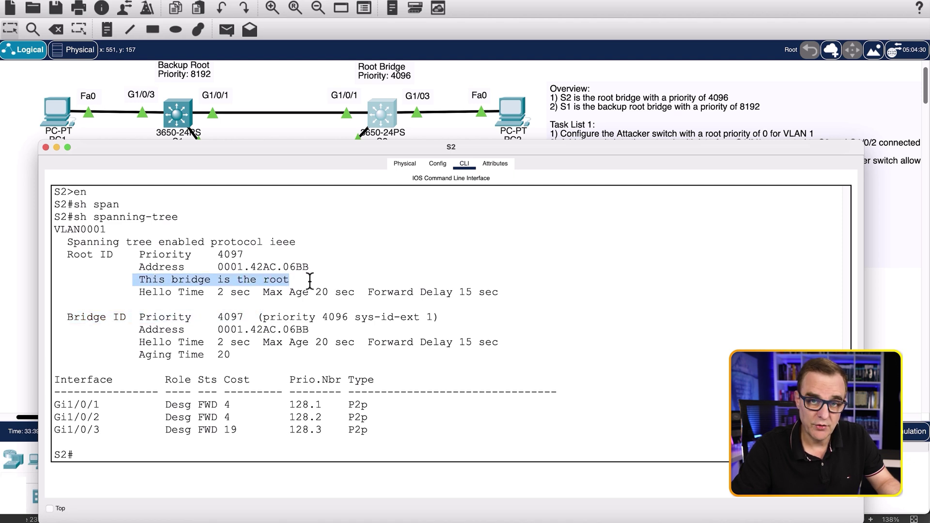
left_click_drag(139, 267, 308, 267)
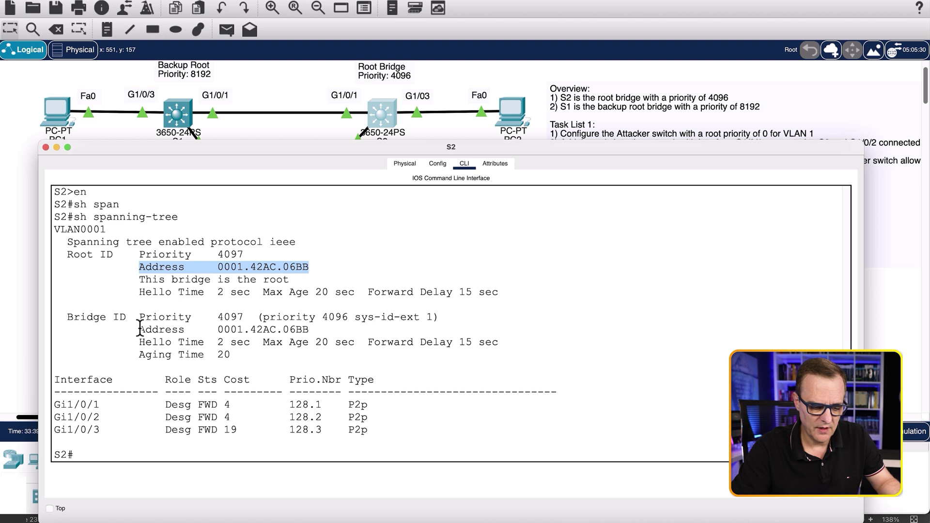
left_click_drag(139, 330, 349, 317)
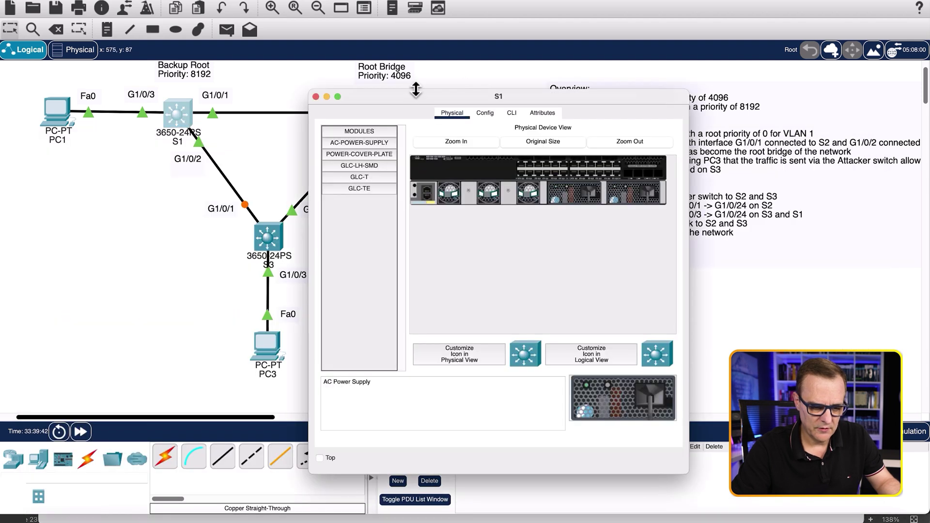
Enter privileged mode in S1's command line and display its spanning-tree status with show spanning-tree
mouse_move(415, 90)
left_mouse_down()
mouse_move(415, 141)
mouse_move(415, 87)
left_mouse_up()
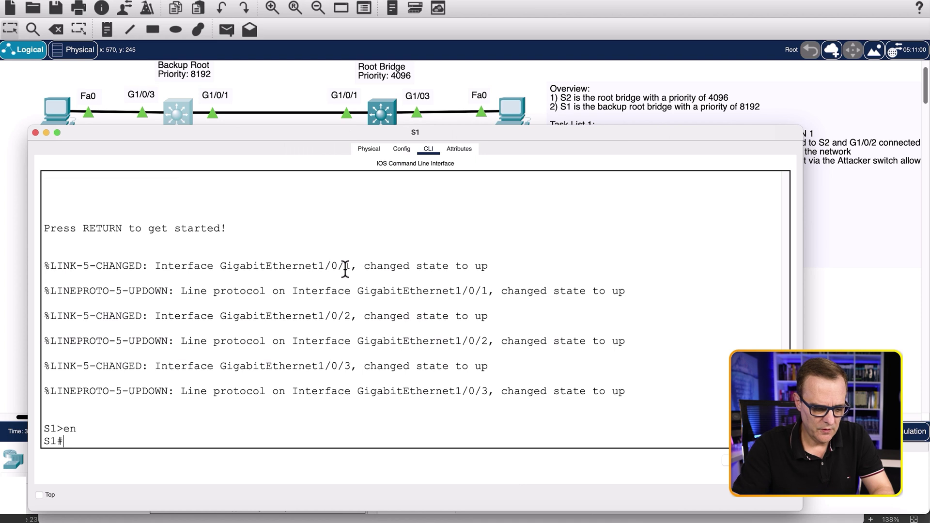
type("show")
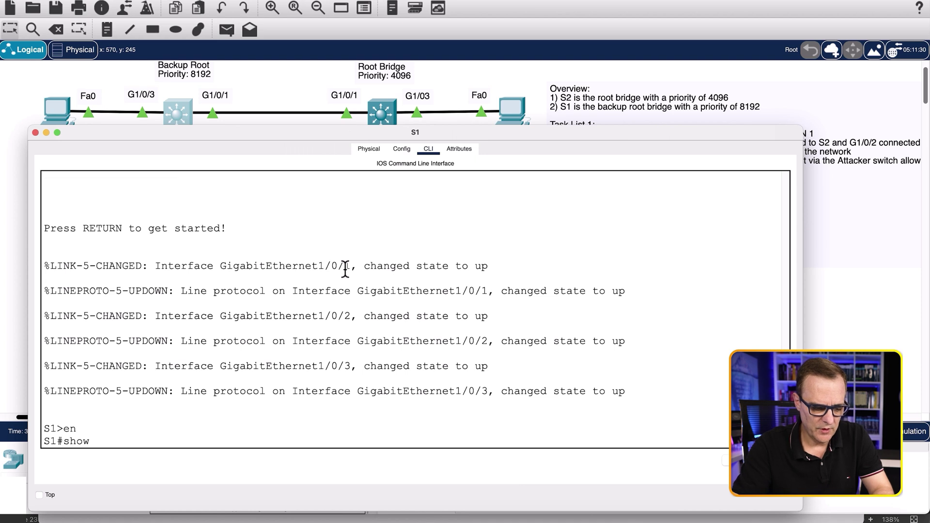
key("BackSpace")
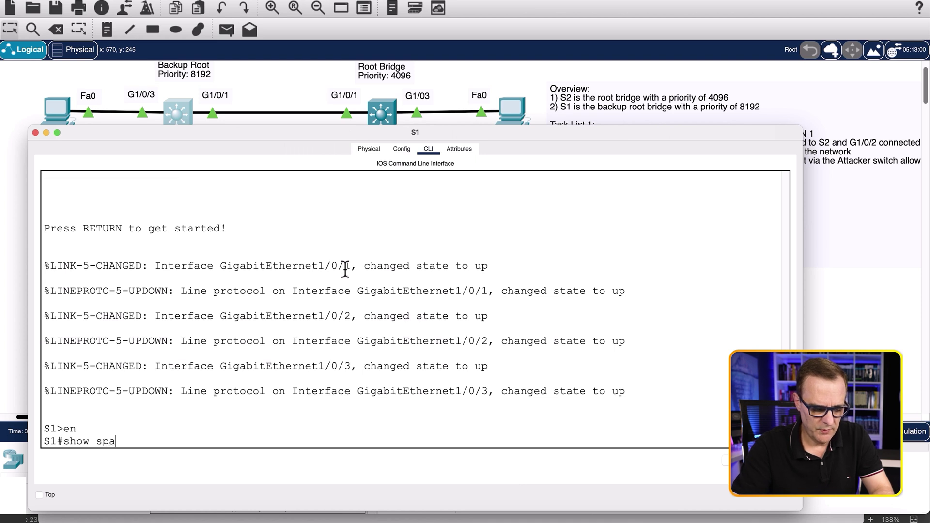
key("Tab")
key("Return")
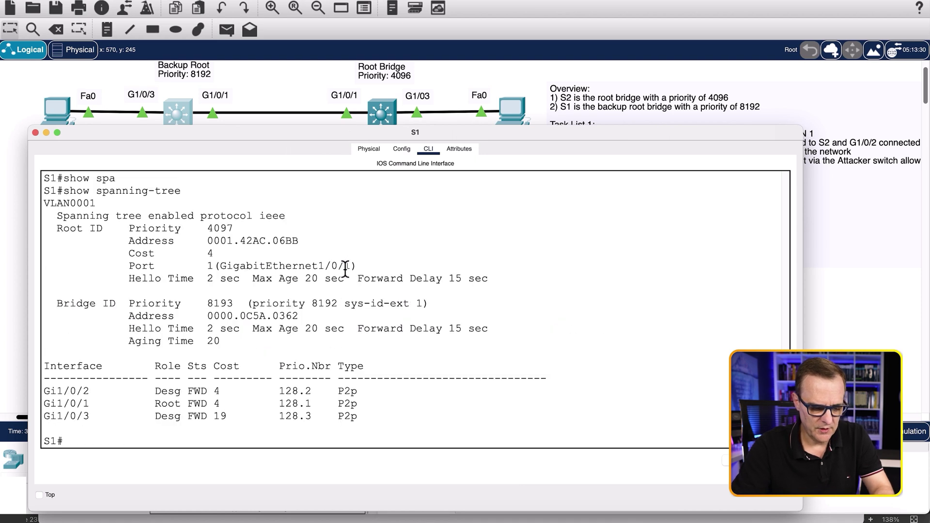
Highlight the root ID priority and the bridge ID priority in S1's spanning-tree output to compare them
left_click_drag(56, 229, 269, 230)
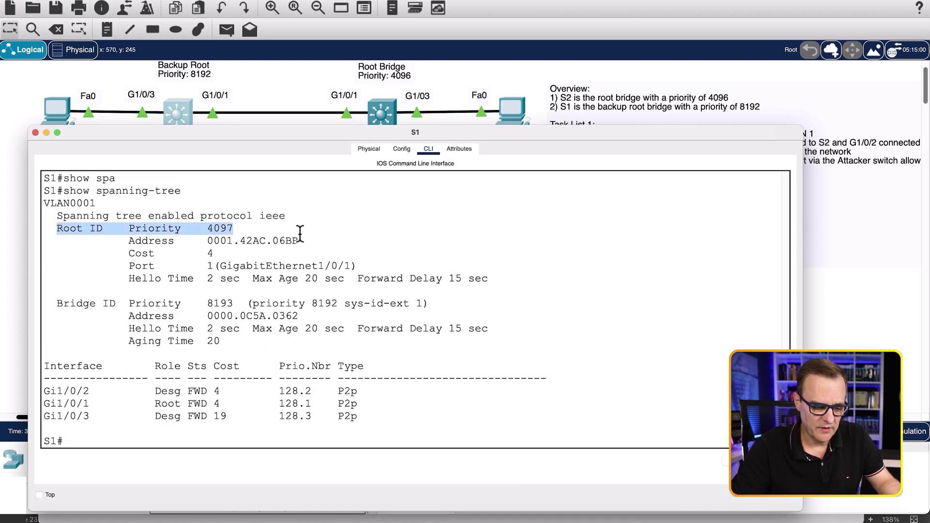
left_click_drag(44, 303, 453, 302)
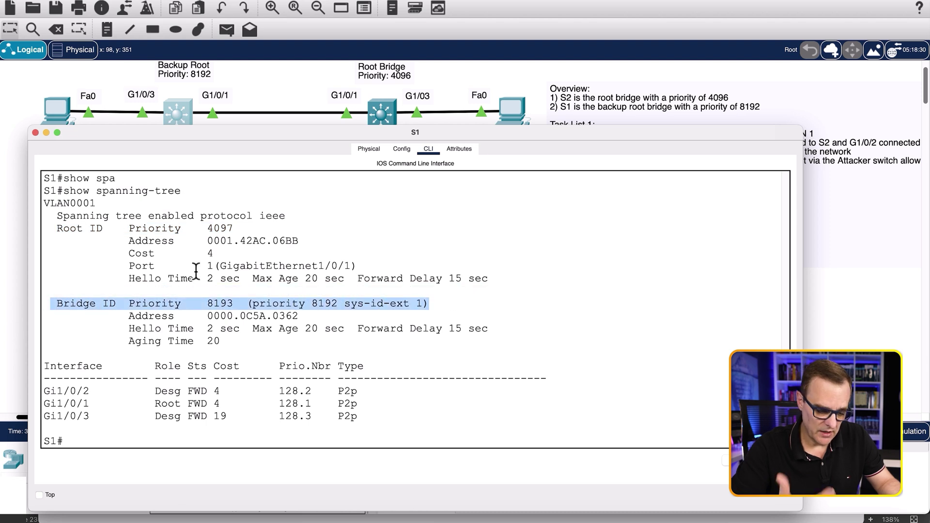
left_click_drag(199, 228, 243, 228)
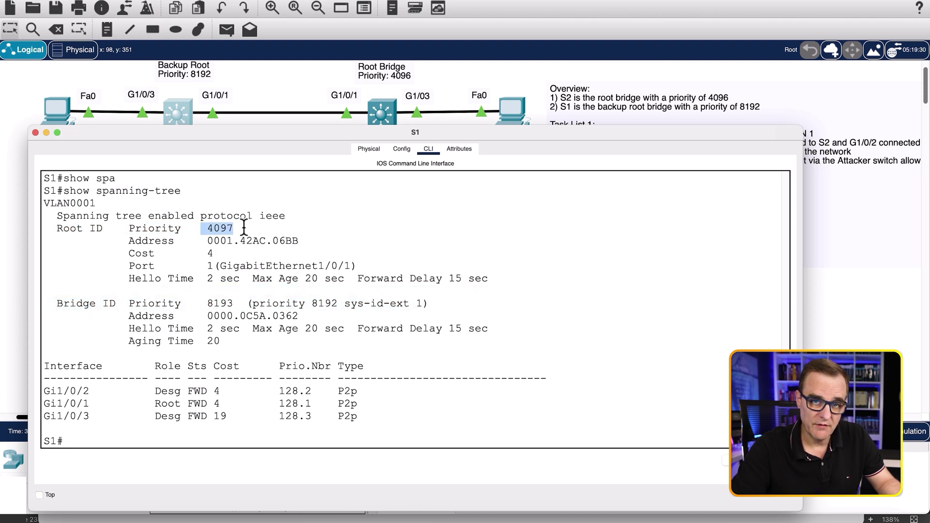
left_click_drag(208, 303, 241, 302)
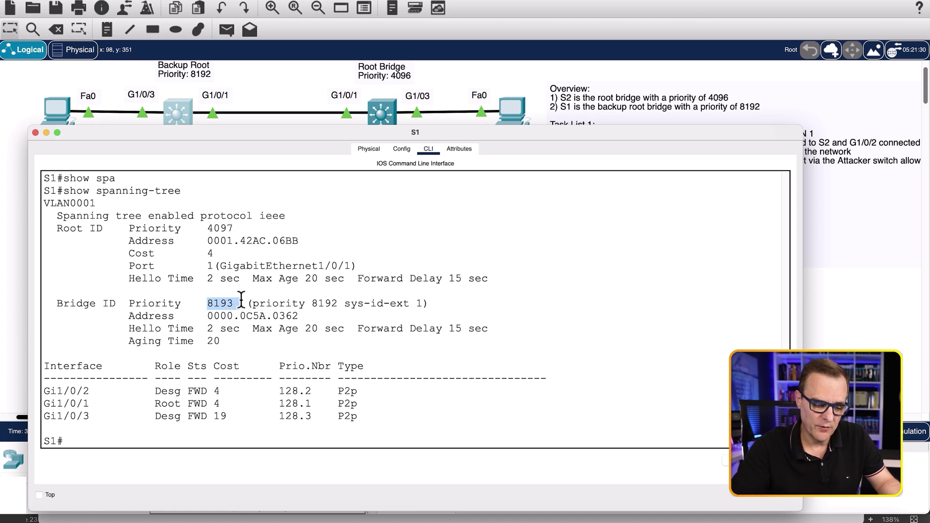
Filter S1's running configuration with "sh run | i span" and highlight the configured VLAN 1 priority
type("sh run")
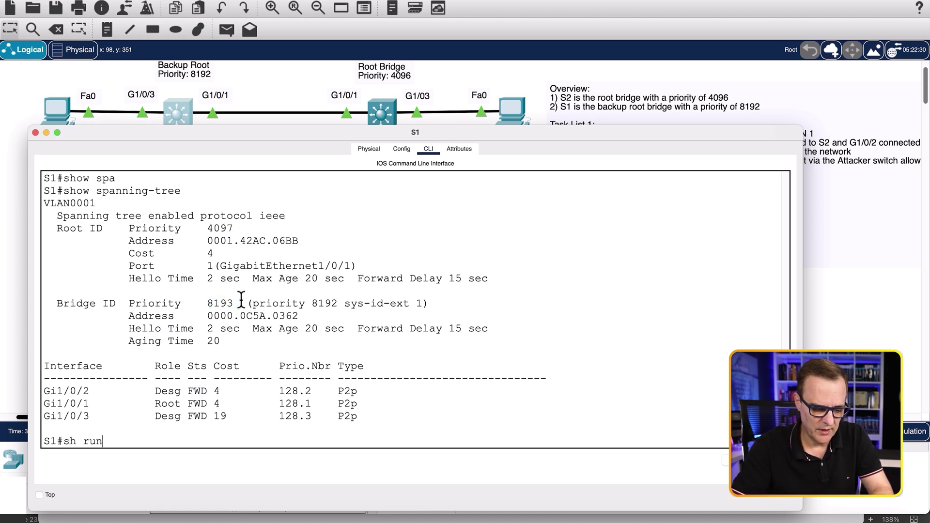
type(" | i sp")
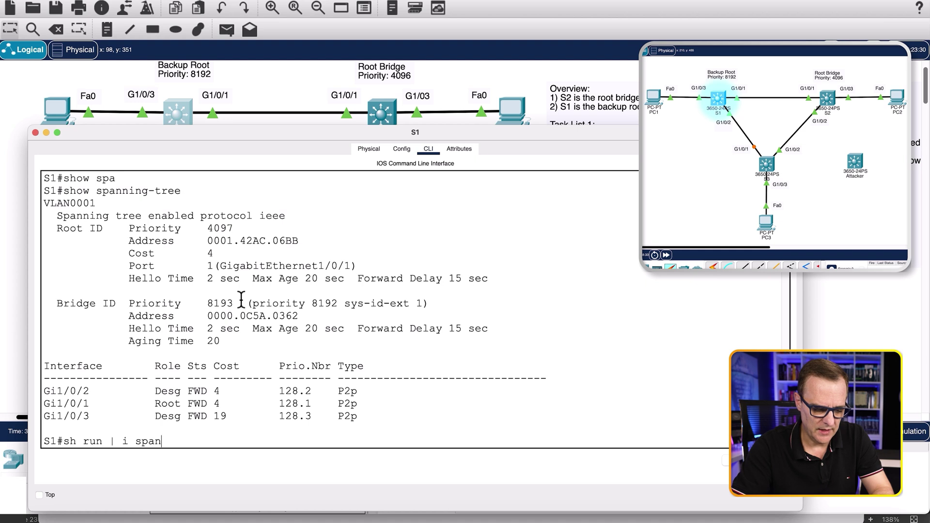
type("an")
key("Return")
left_click_drag(270, 429, 239, 429)
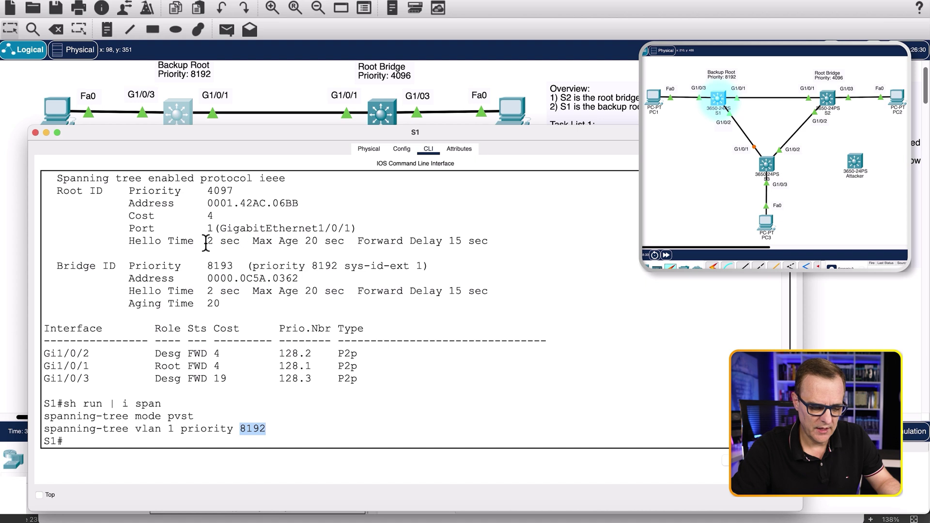
Highlight the bridge ID priority and the VLAN0001 heading in S1's spanning-tree output
left_click_drag(201, 263, 246, 263)
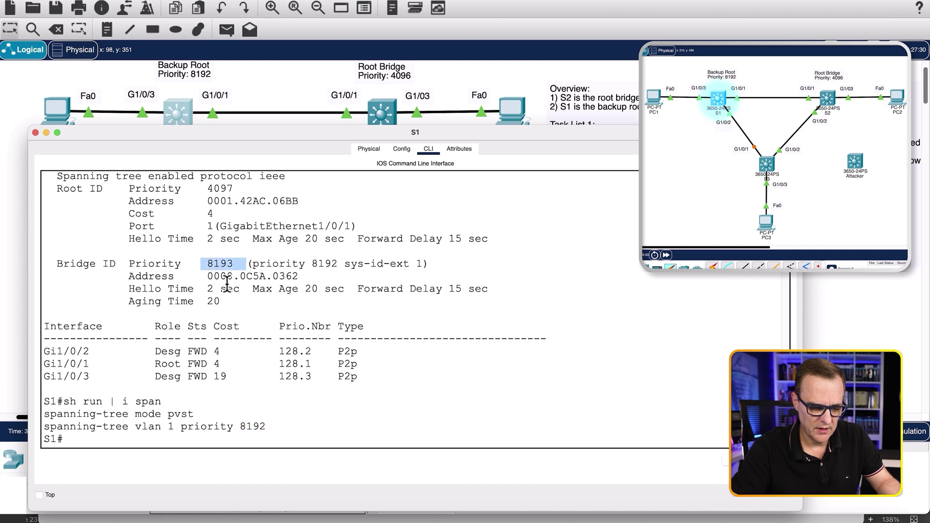
scroll(227, 282, "up", 3)
left_click_drag(112, 228, 18, 234)
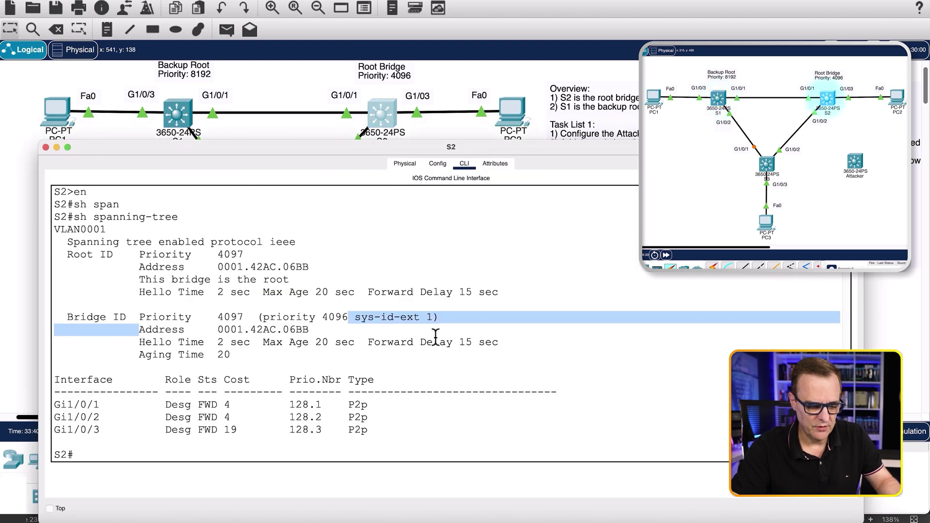
Filter S2's running configuration with "show run | i span" and highlight the configured VLAN 1 priority
key("Return")
type("sh")
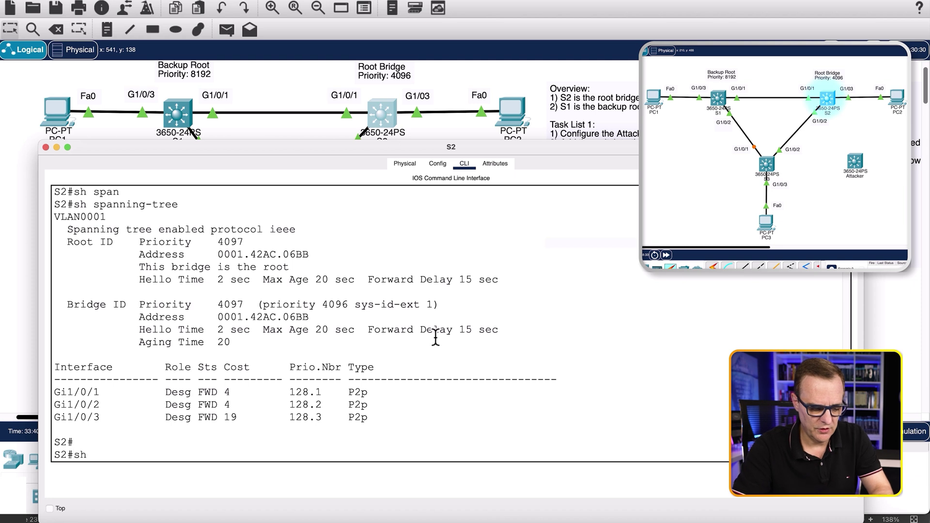
type("ow run | i")
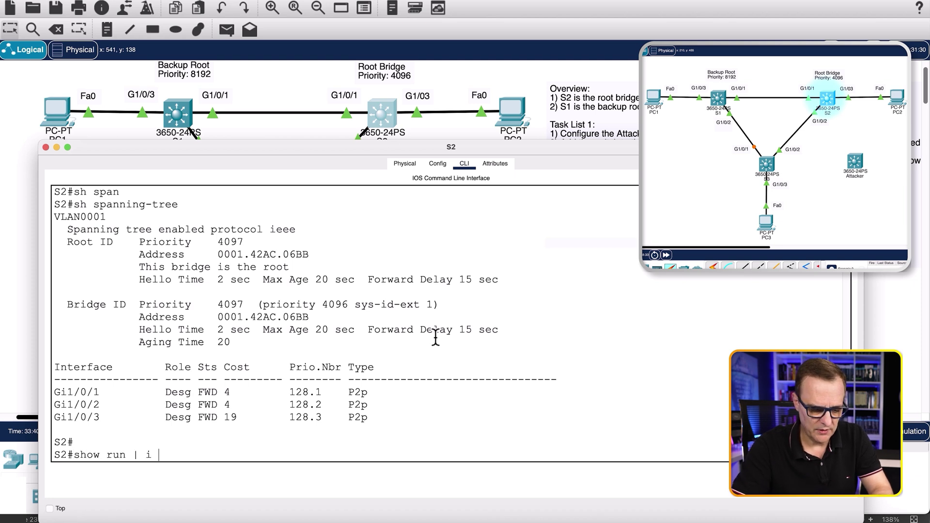
type(" span")
key("Return")
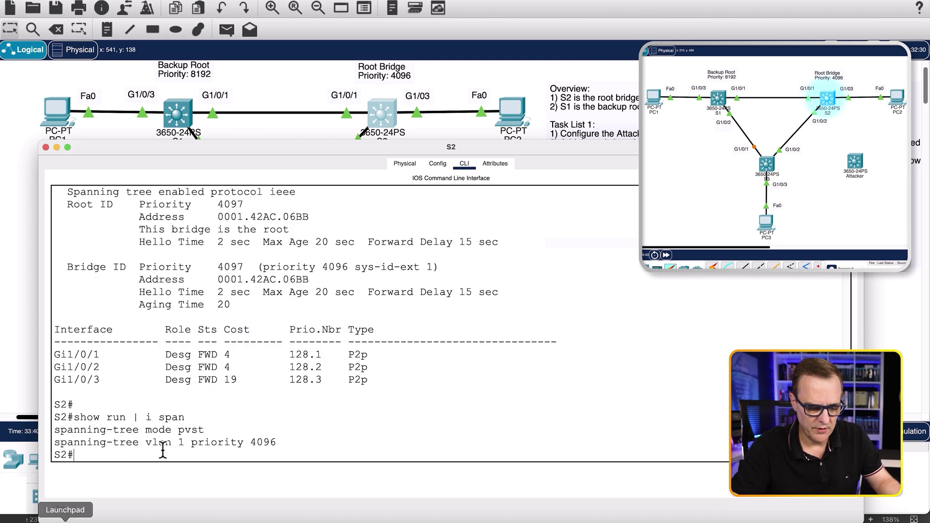
left_click_drag(291, 437, 159, 440)
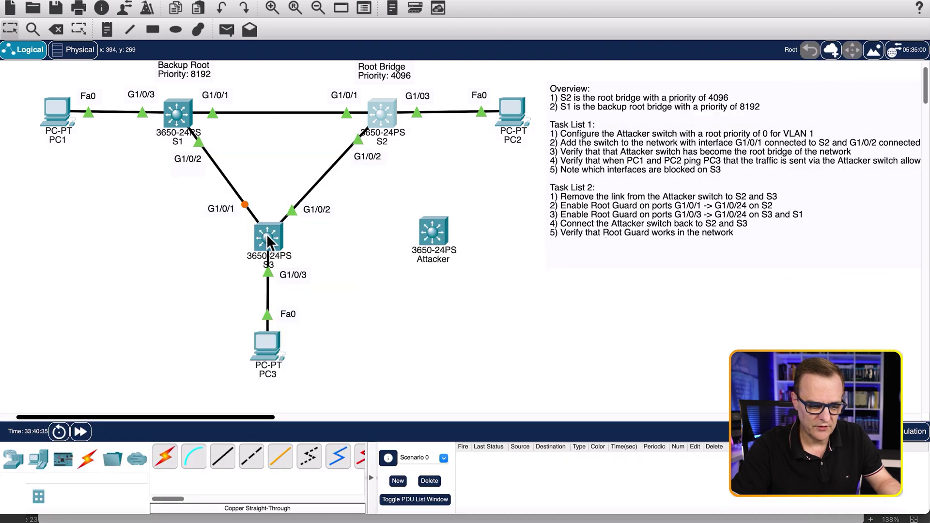
Open S3's command line, enter privileged mode and display its status with "sh spanning-tree"
left_click(266, 234)
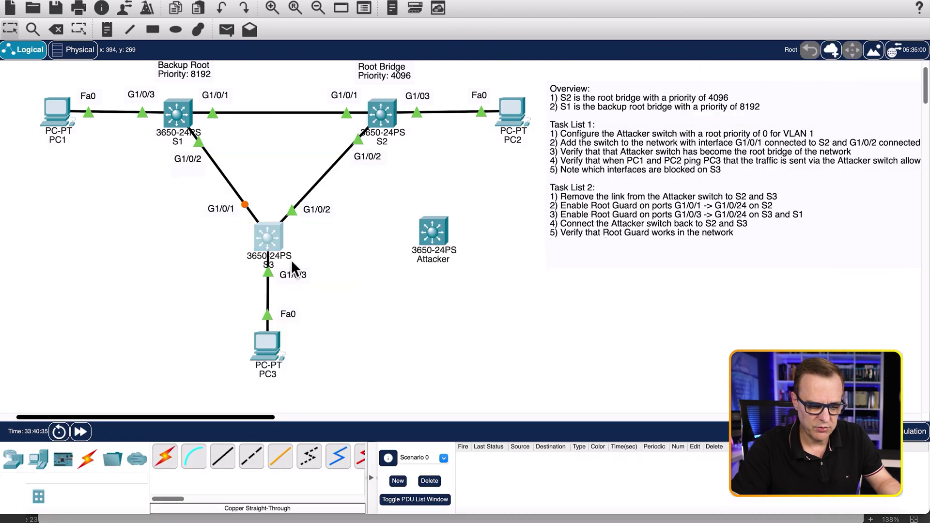
left_click(633, 112)
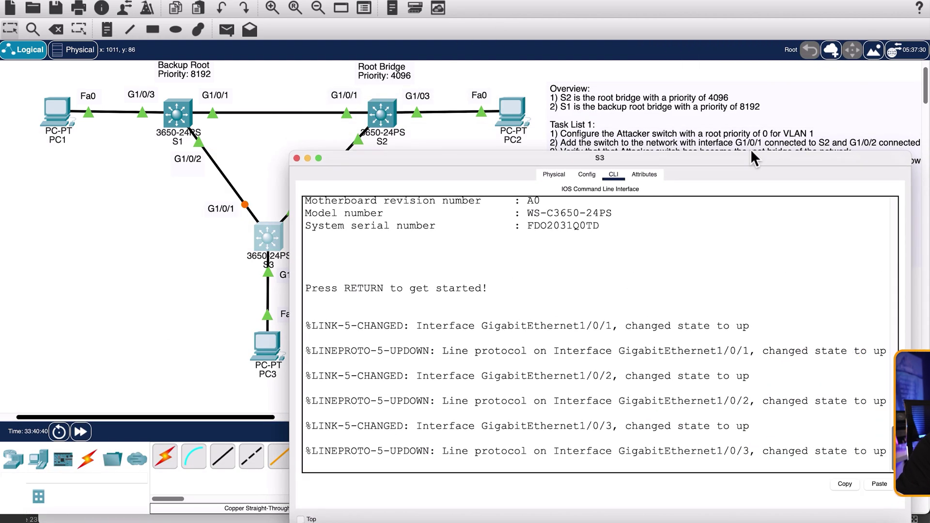
type("h ap")
key("Tab")
key("BackSpace")
key("BackSpace")
type("span")
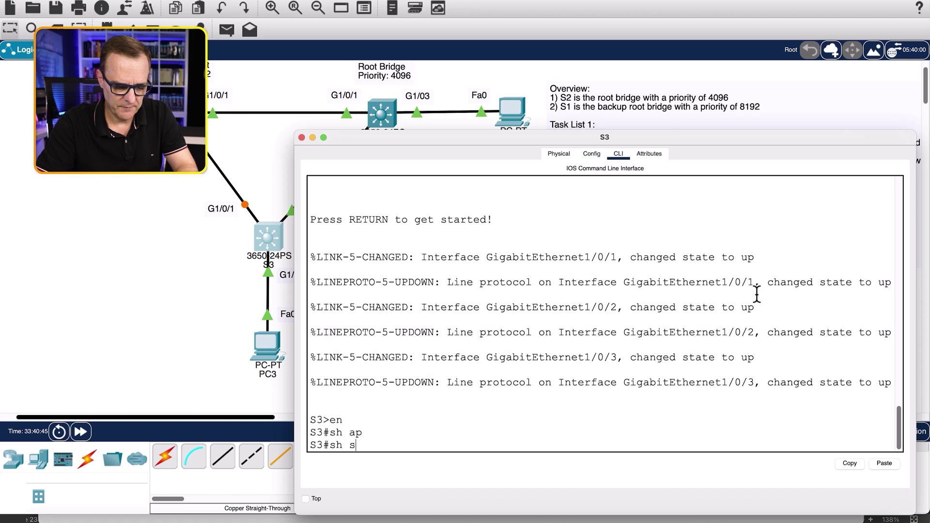
key("Tab")
key("Return")
Highlight the bridge ID priority and its breakdown on S3, and compare the same breakdown on S2 and S1
left_click_drag(470, 306, 511, 307)
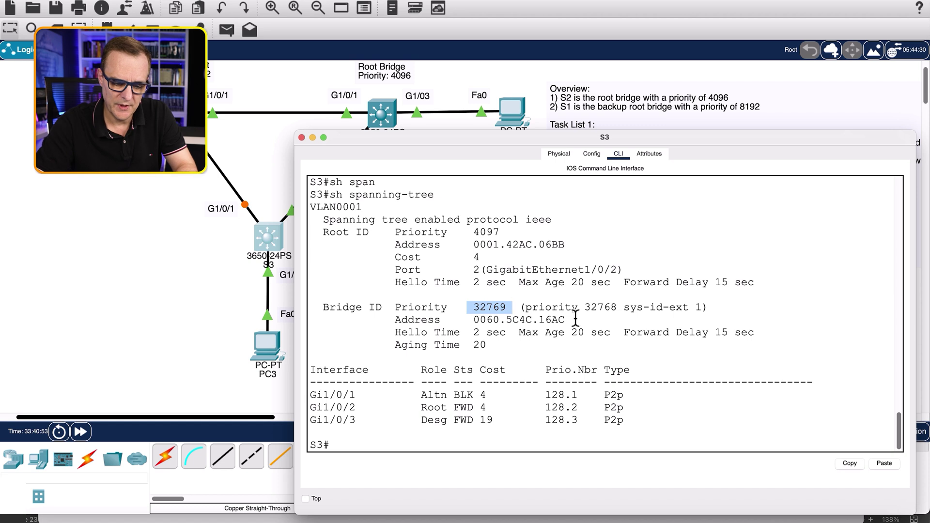
left_click_drag(524, 306, 710, 307)
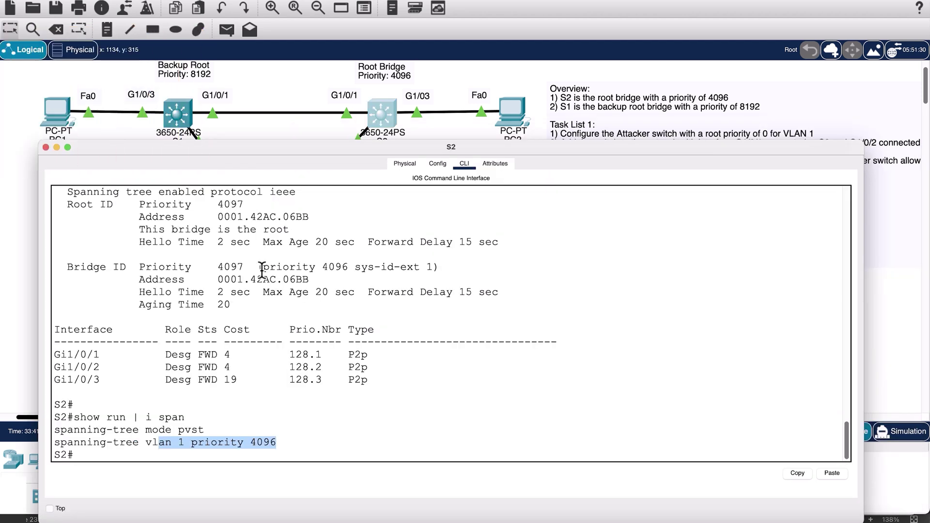
left_click_drag(262, 267, 454, 267)
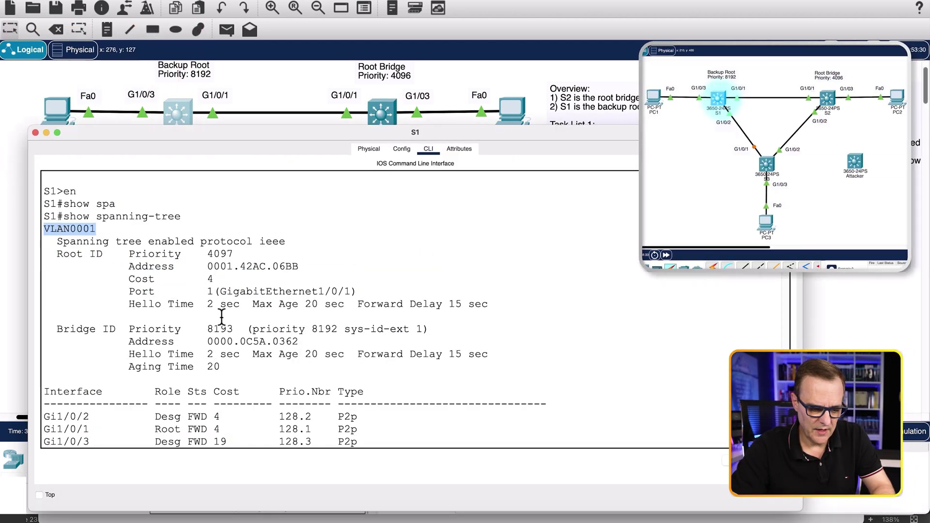
left_click_drag(247, 329, 429, 329)
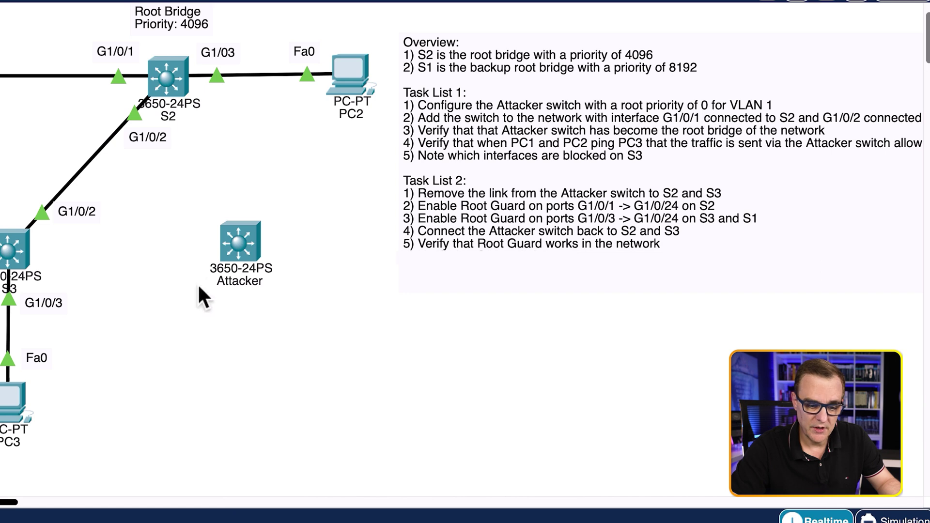
Open the Attacker switch's command line and set its VLAN 1 spanning-tree priority to 0 in global configuration mode
left_click(248, 235)
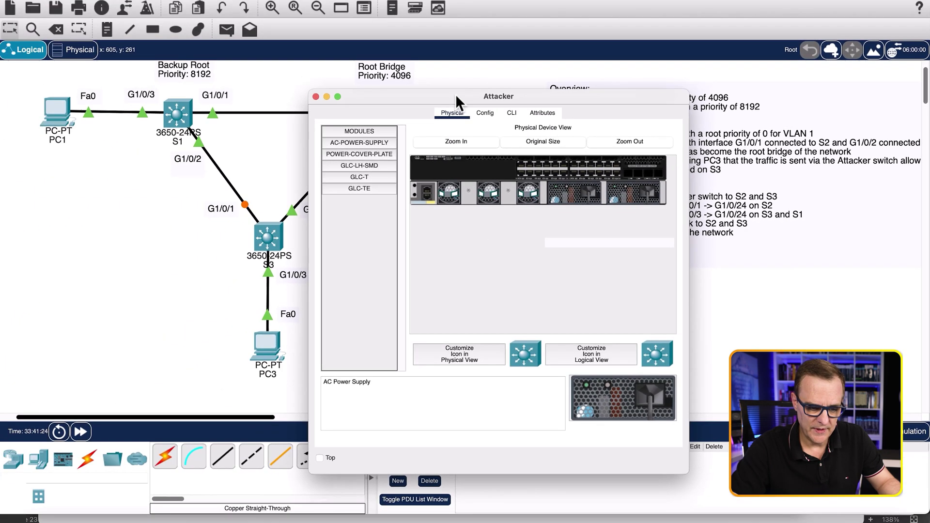
left_click_drag(455, 95, 150, 149)
left_click_drag(384, 180, 708, 184)
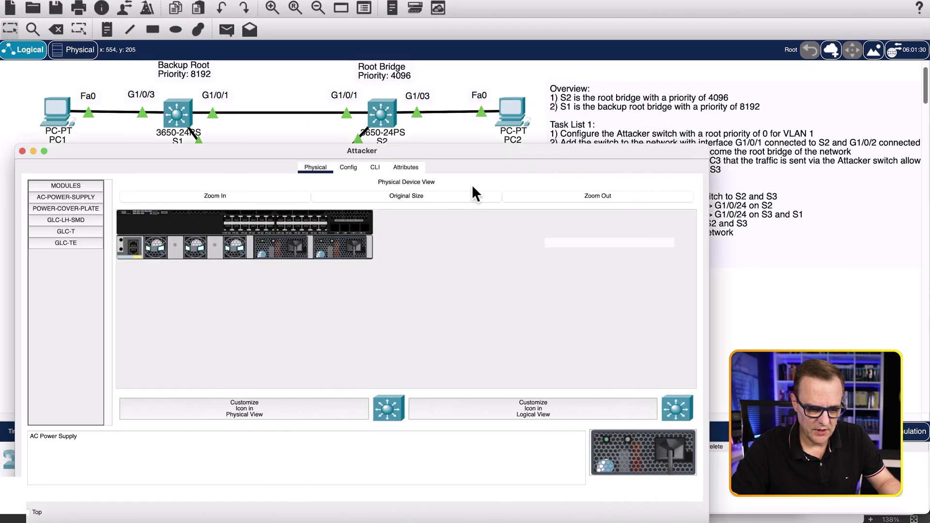
left_click(384, 168)
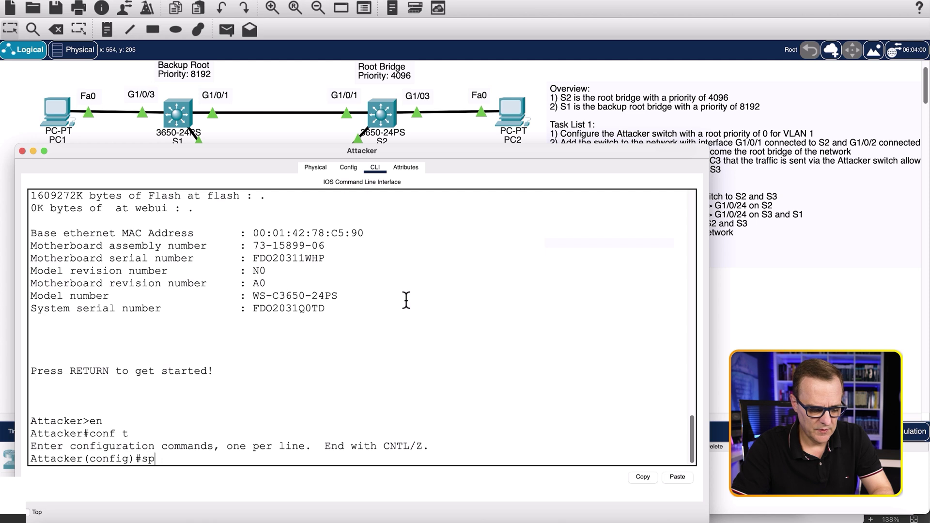
type("a")
key("Tab")
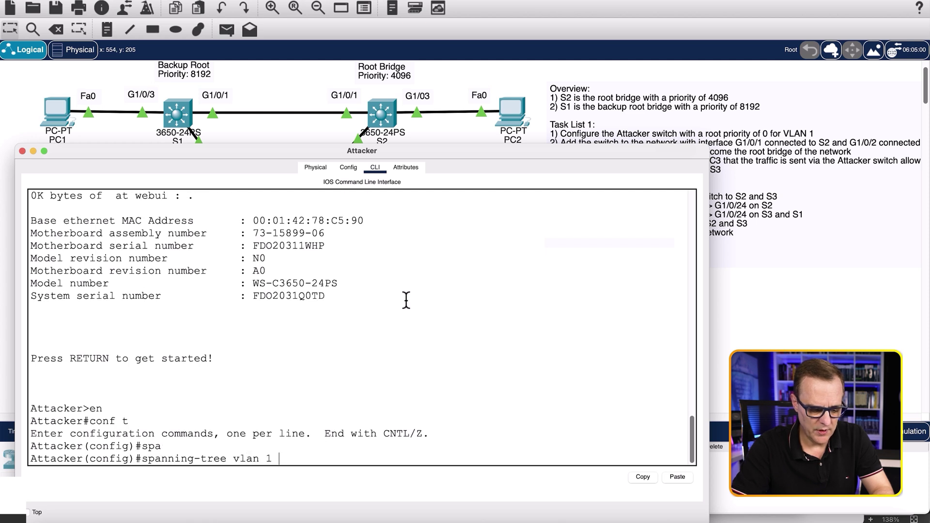
type("?pri")
key("Tab")
type("?0")
key("Return")
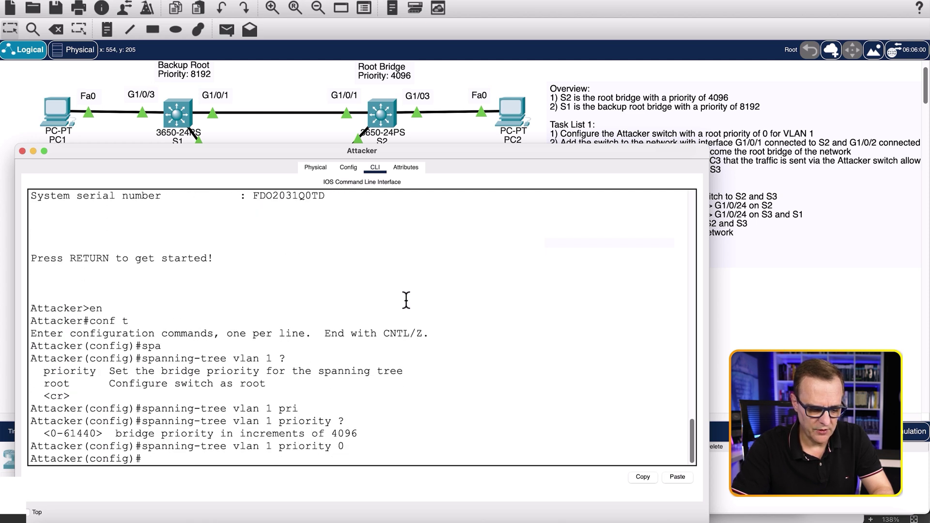
Leave configuration mode on Attacker and check its spanning-tree status with "sh spanning-tree"
type("end")
key("Return")
key("Return")
type("sh")
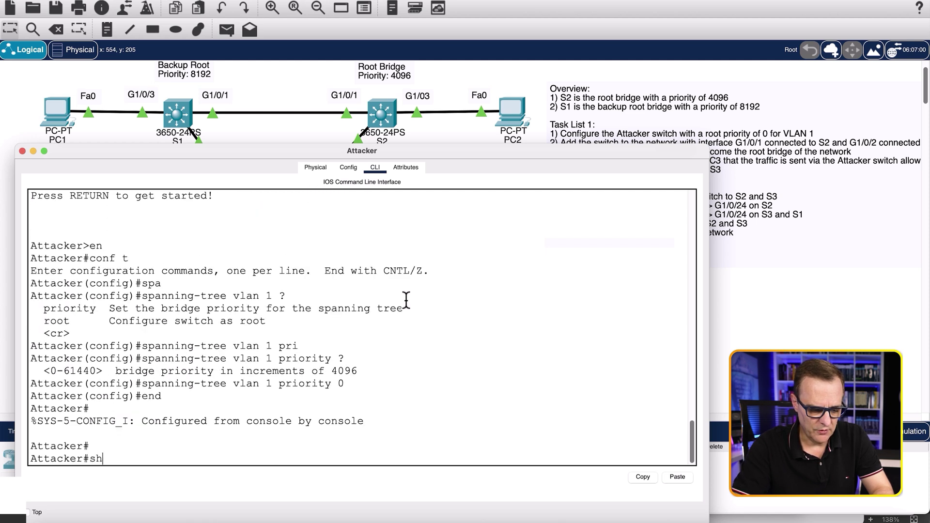
type(" sp")
key("Tab")
key("Return")
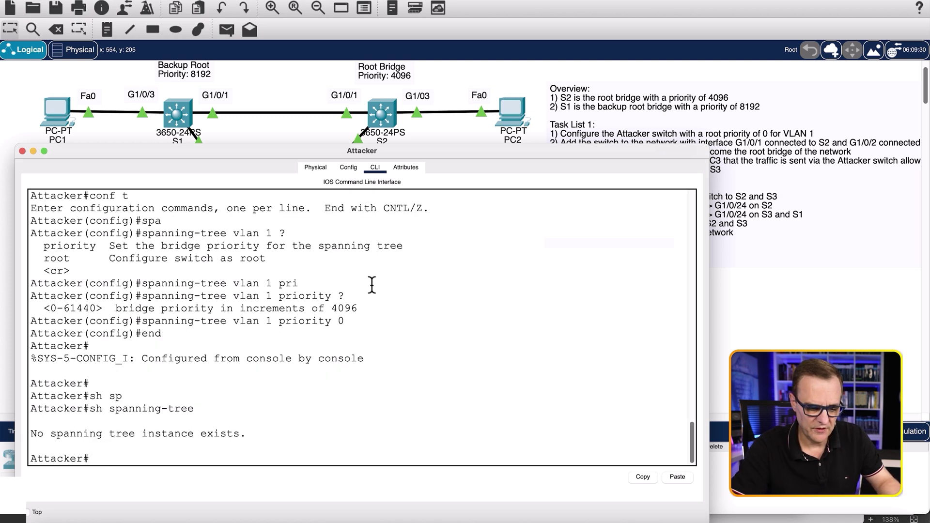
List Attacker's interfaces with "sh ip int brief" and review their status
type("sh ip int br")
key("Return")
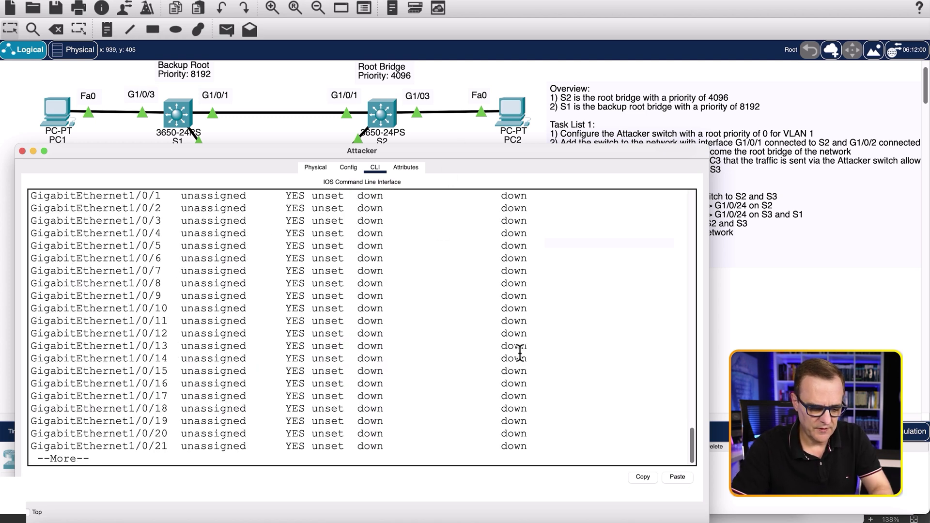
scroll(402, 331, "up", 5)
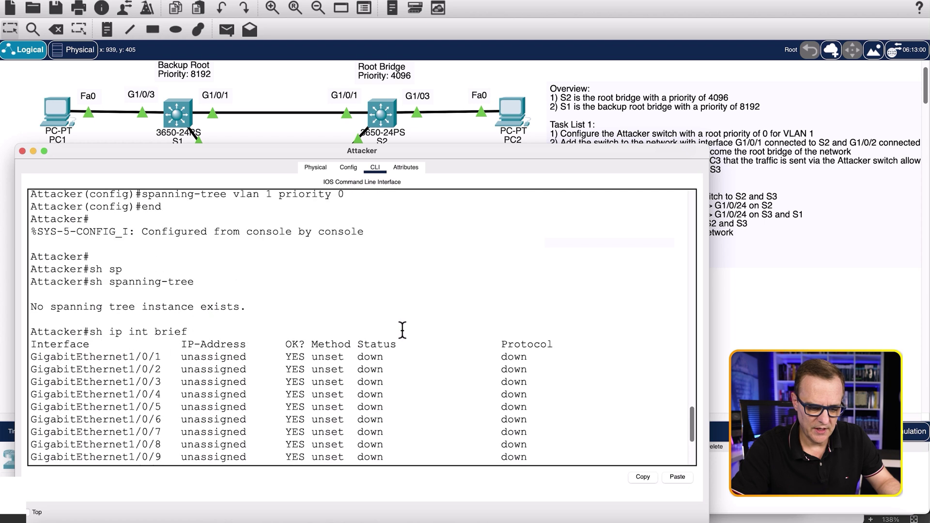
scroll(402, 330, "down", 5)
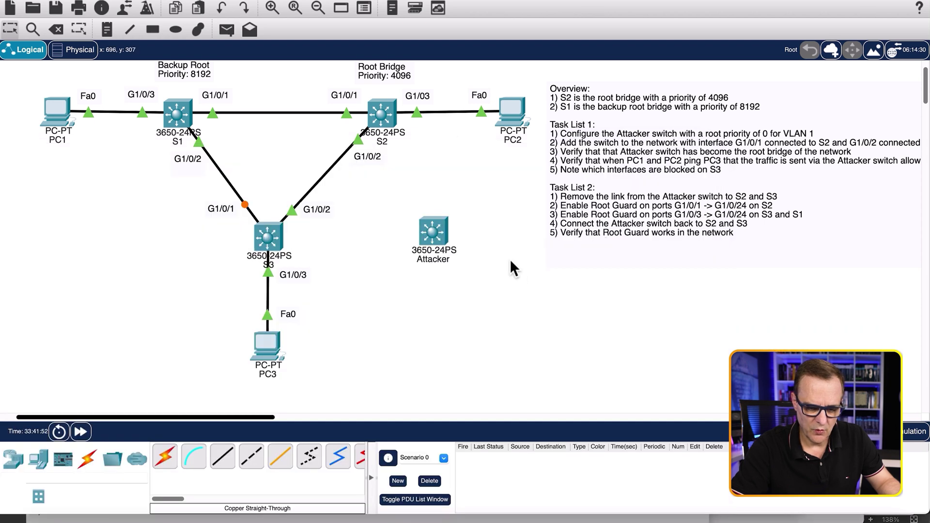
Connect S2 to Attacker's GigabitEthernet1/0/1 with a copper straight-through cable
left_click(222, 456)
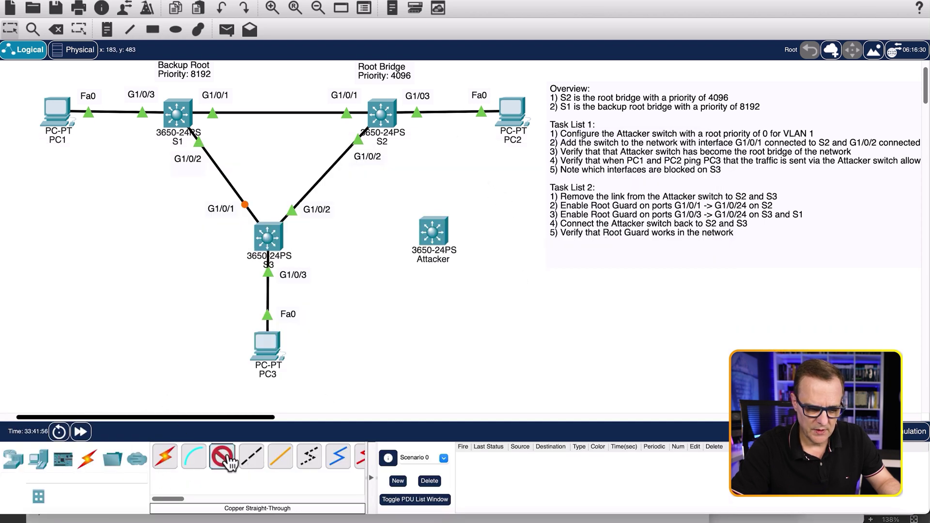
left_click(387, 118)
left_click(416, 146)
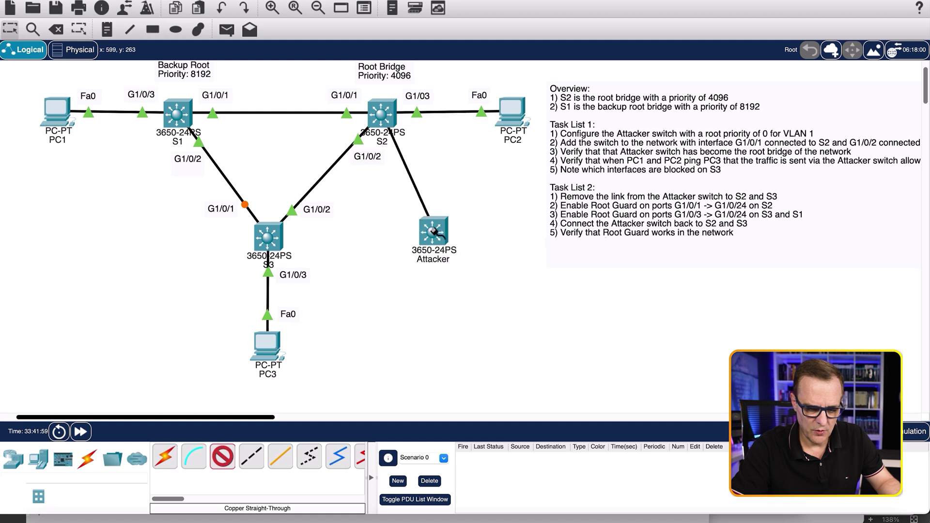
left_click(432, 229)
left_click(469, 257)
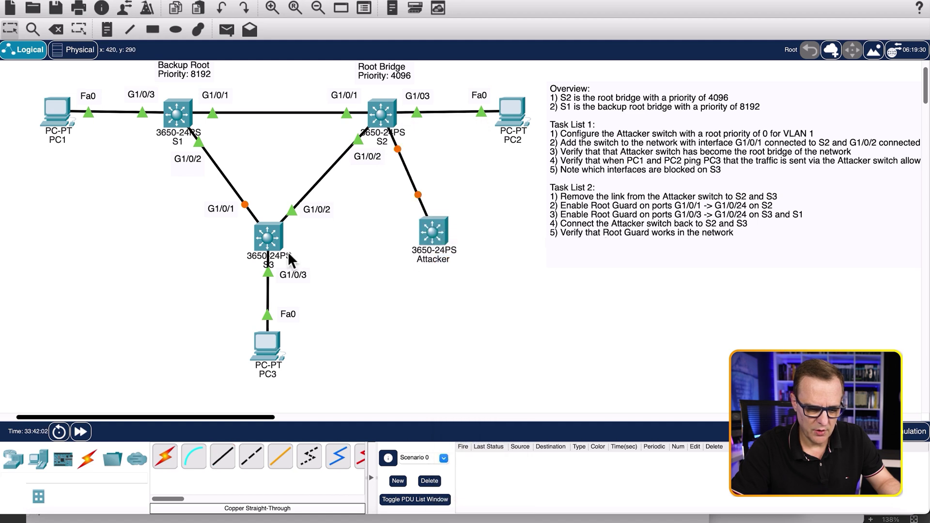
Connect S3's GigabitEthernet1/0/5 to Attacker's GigabitEthernet1/0/2 with a copper straight-through cable
left_click(223, 456)
left_click(267, 238)
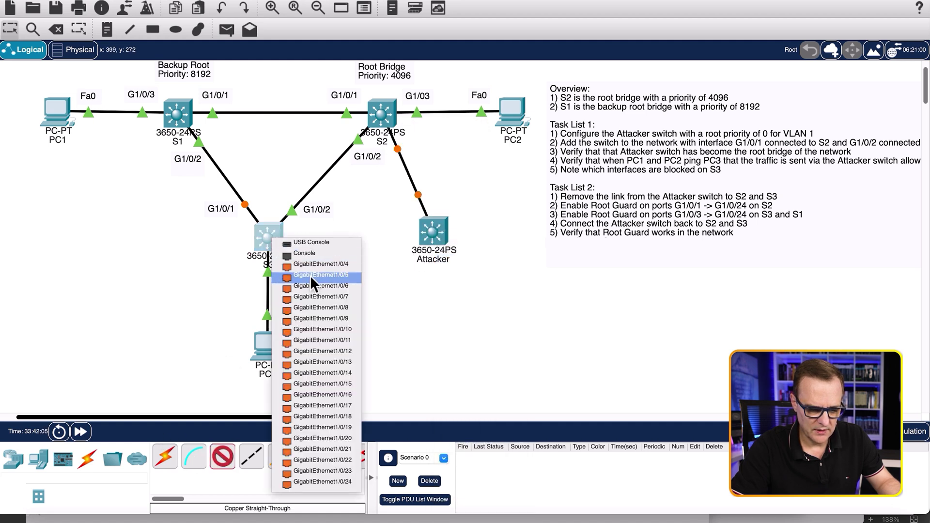
left_click(310, 275)
left_click(433, 234)
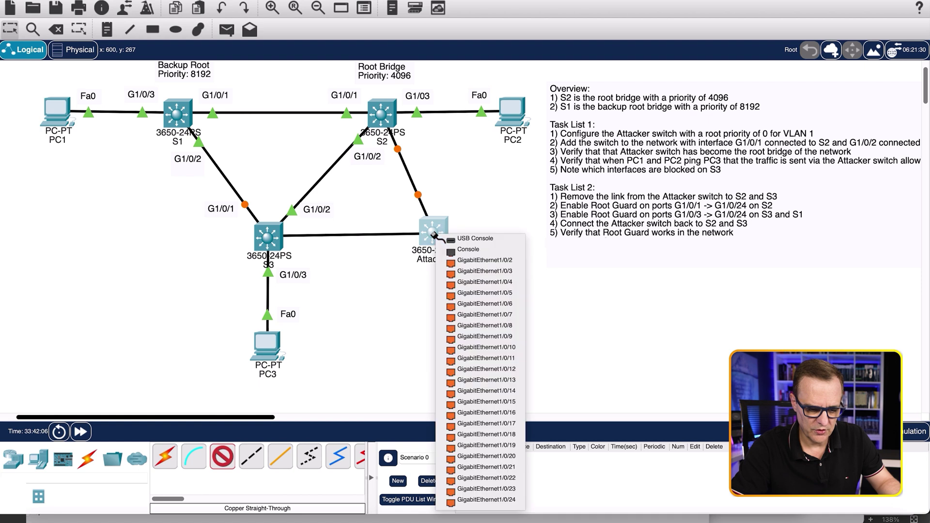
left_click(465, 269)
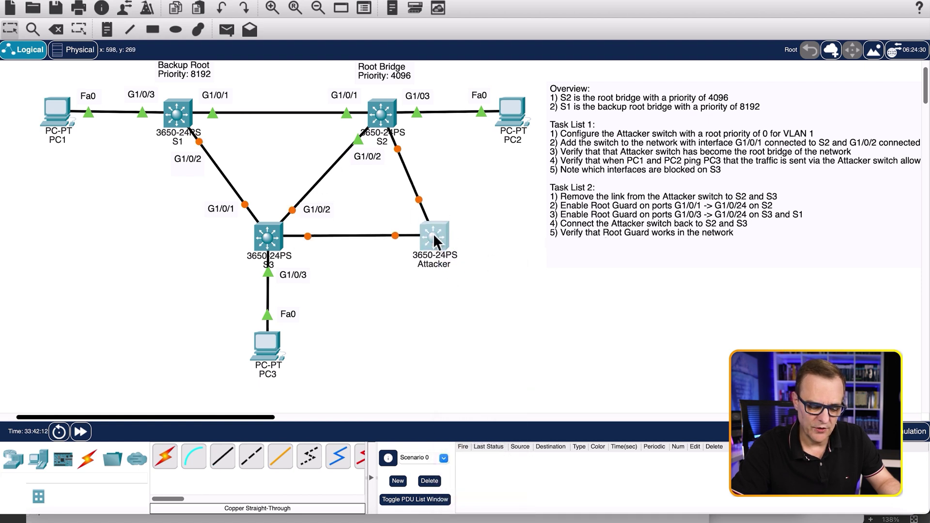
Quit Attacker's paused interface listing, rerun "sh ip int brief" and display its status with "sh spanning-tree"
left_click(433, 233)
type("q")
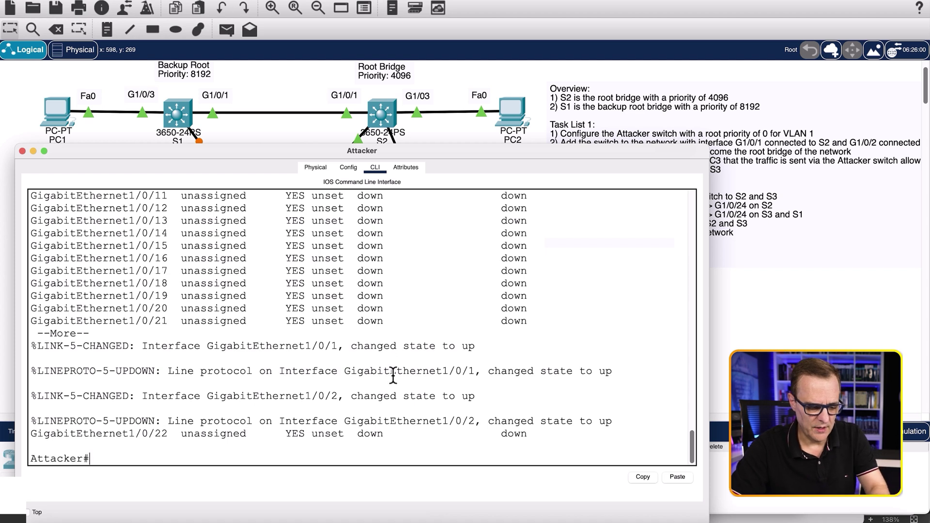
type("sh ip int brief")
key("Return")
type("qsh spanning-tree")
key("Return")
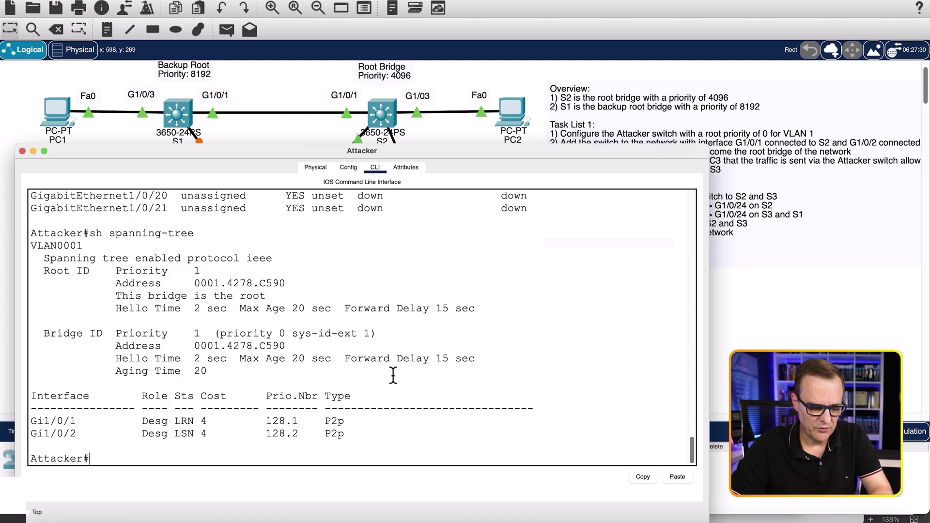
Repeat "sh spanning-tree" on Attacker to follow the port states of Gi1/0/1 and Gi1/0/2
left_click_drag(109, 416, 455, 427)
key("Up")
key("Return")
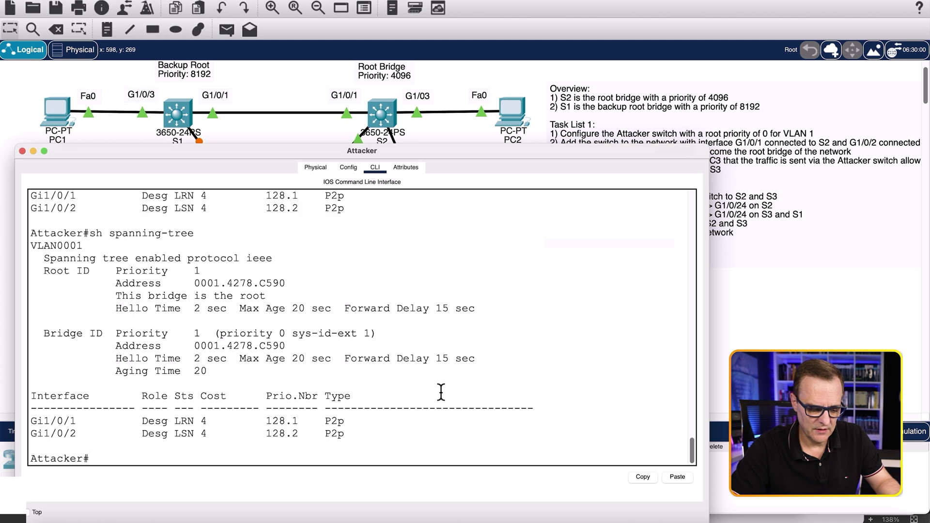
key("Up")
key("Return")
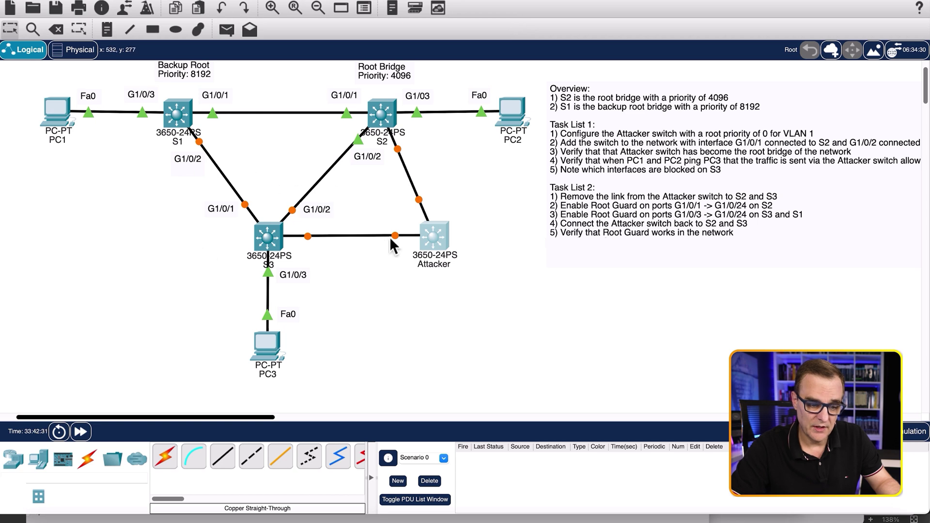
Reopen Attacker's command line and rerun "sh spanning-tree" to recheck its root role and port states
left_click(436, 226)
type("sh spanning-tree")
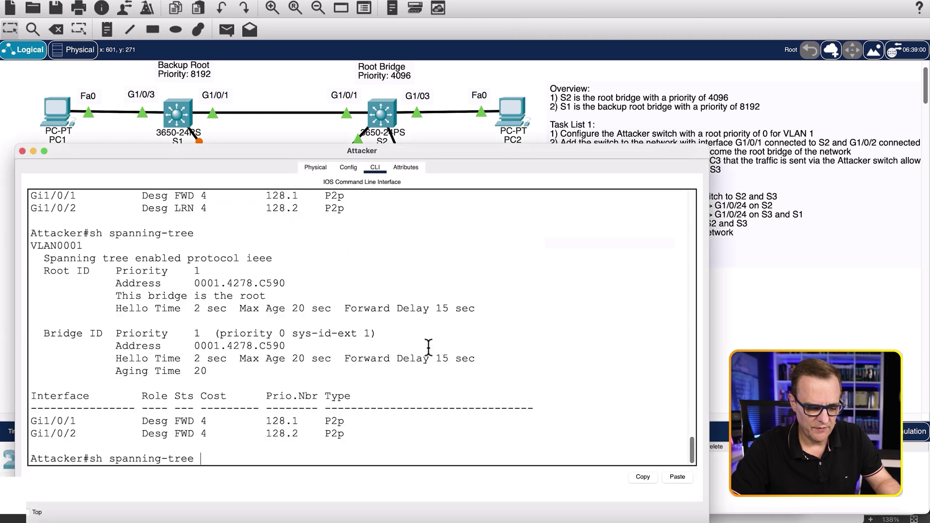
key("Return")
key("Up")
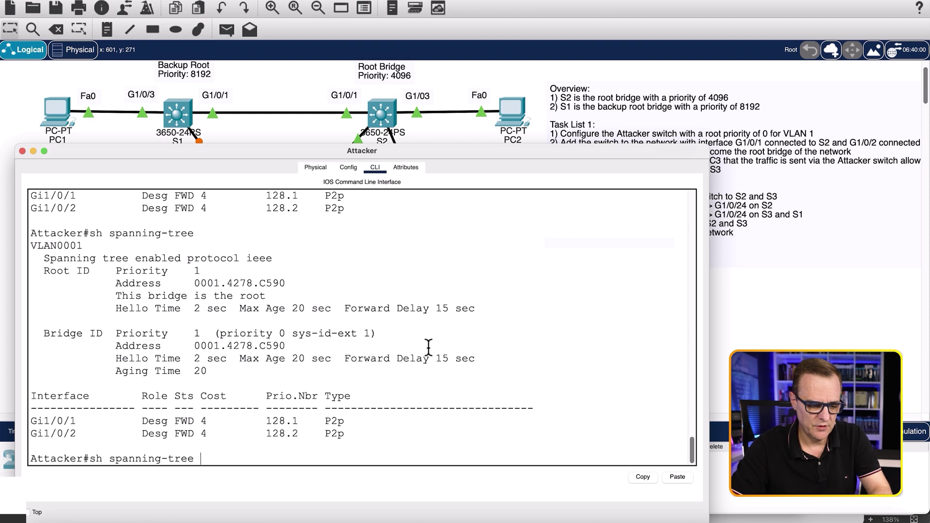
Clear the pending command on Attacker and examine the Root ID priority, root bridge line and Bridge ID priority in the spanning-tree output
key("BackSpace")
key("BackSpace")
key("BackSpace")
key("BackSpace")
key("BackSpace")
key("BackSpace")
key("BackSpace")
key("BackSpace")
key("BackSpace")
key("BackSpace")
key("BackSpace")
key("BackSpace")
key("BackSpace")
key("BackSpace")
key("BackSpace")
key("BackSpace")
key("BackSpace")
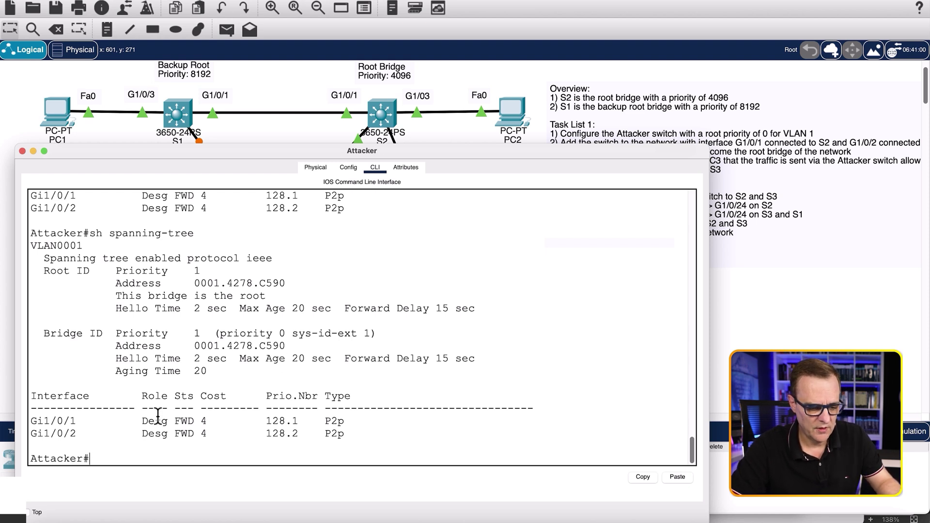
left_click_drag(44, 270, 201, 272)
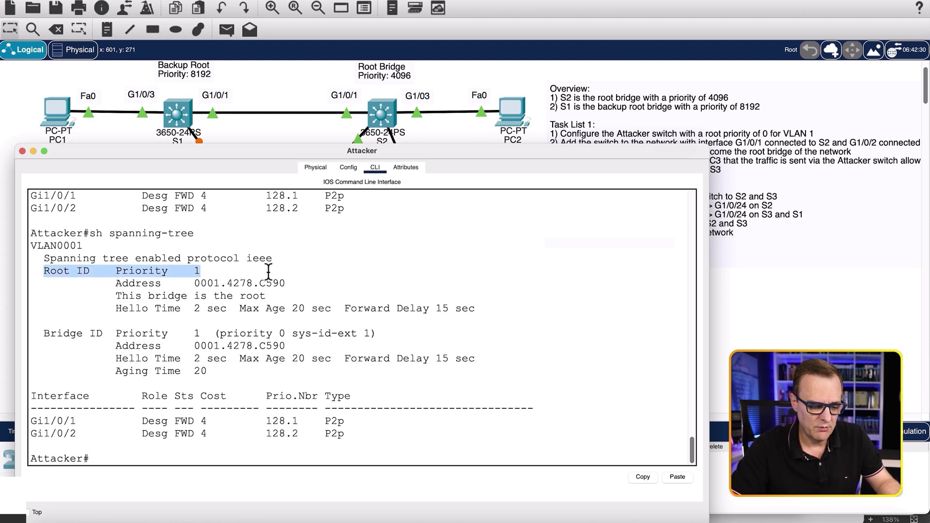
left_click_drag(116, 296, 287, 295)
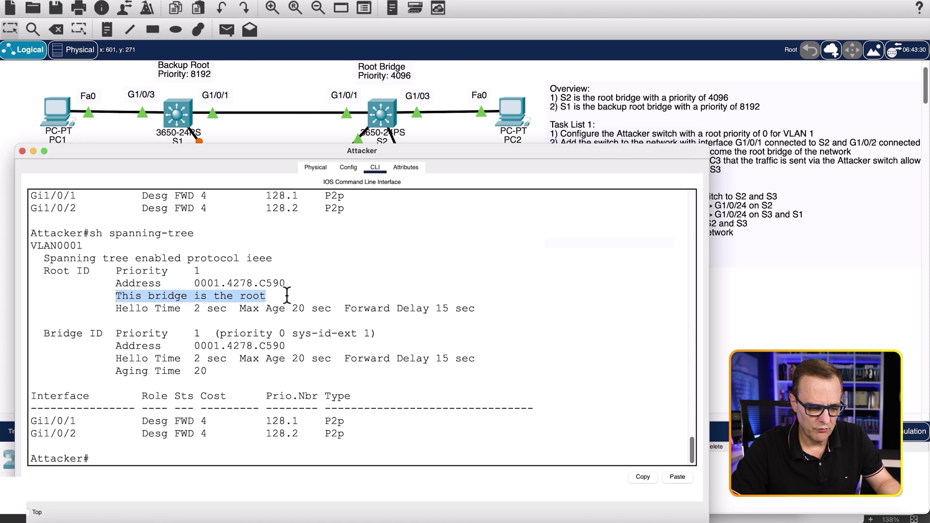
left_click_drag(43, 333, 443, 331)
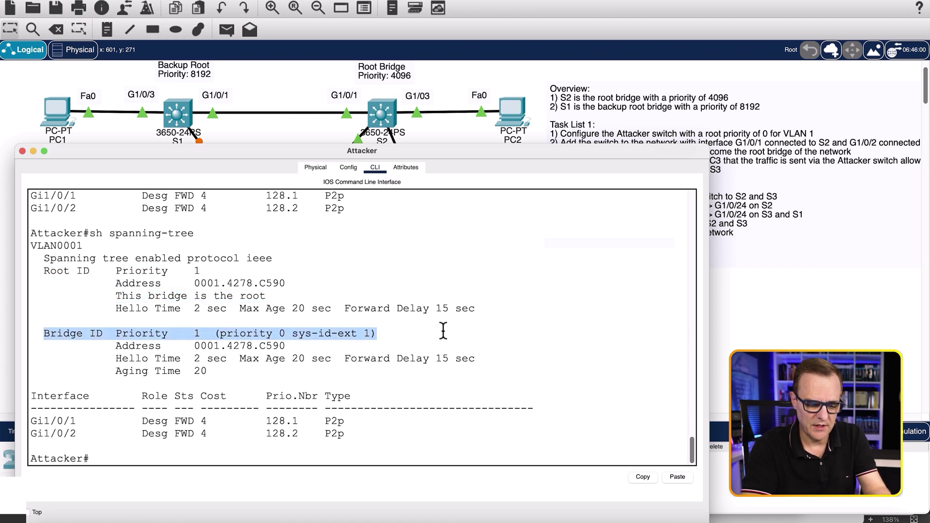
left_click(443, 331)
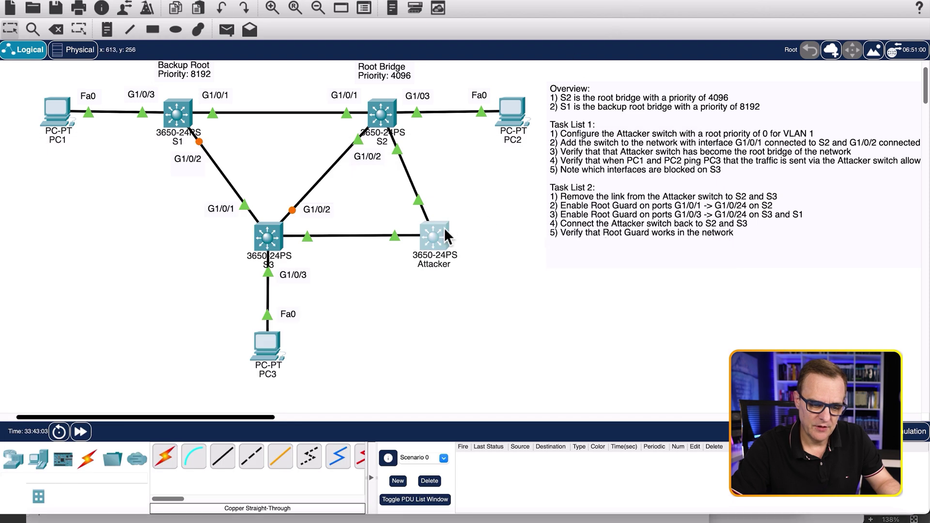
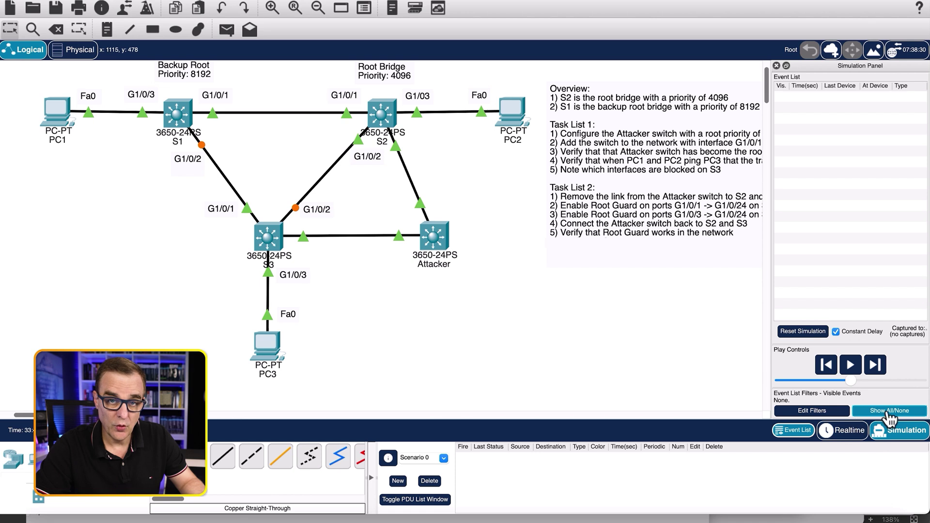
Limit the simulation's visible events to ICMP and advance PC1's ping hop by hop until it reaches S3
left_click(812, 410)
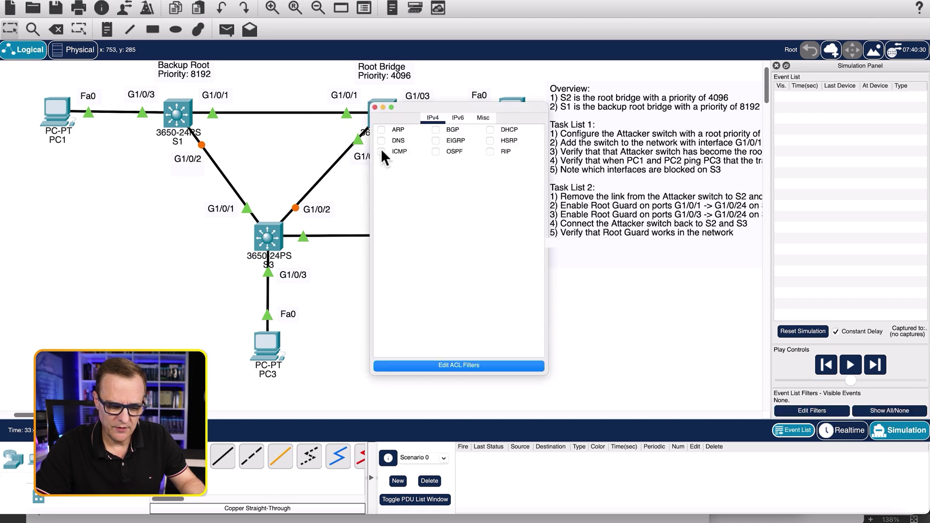
left_click(375, 107)
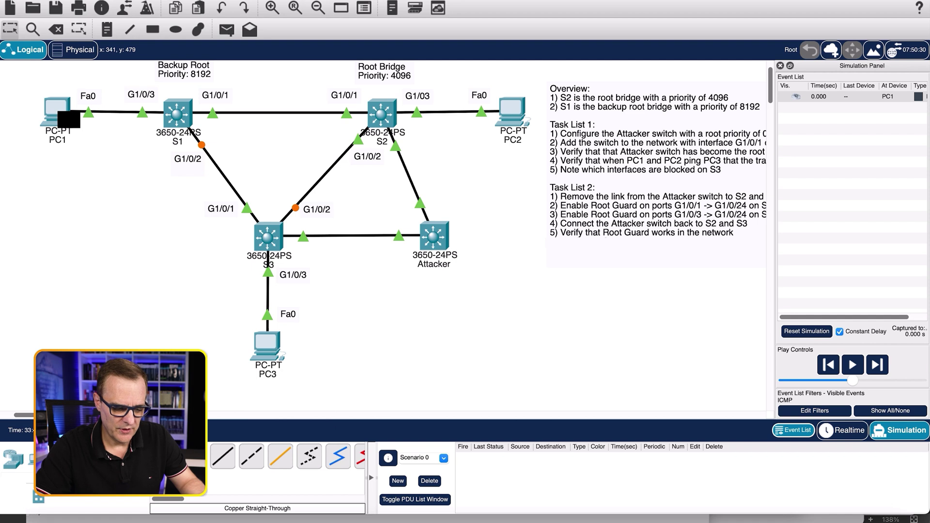
left_click(878, 364)
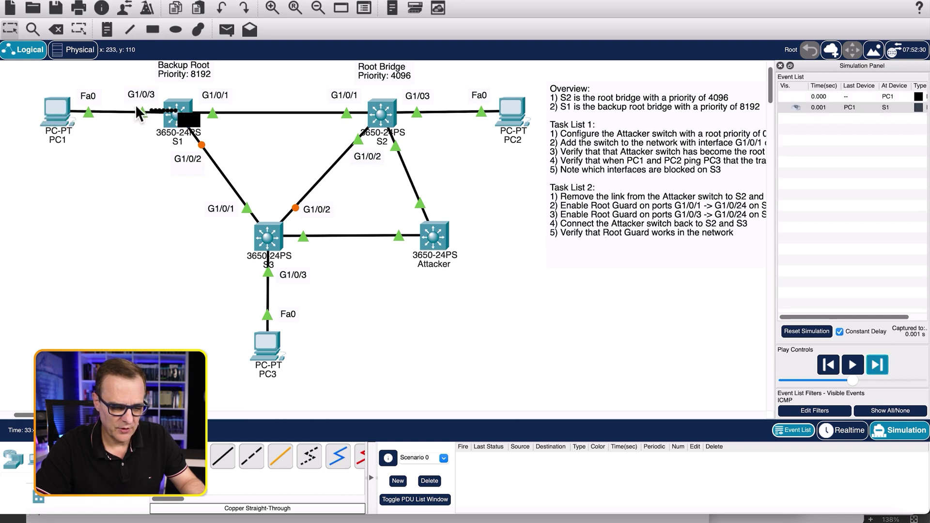
left_click(877, 364)
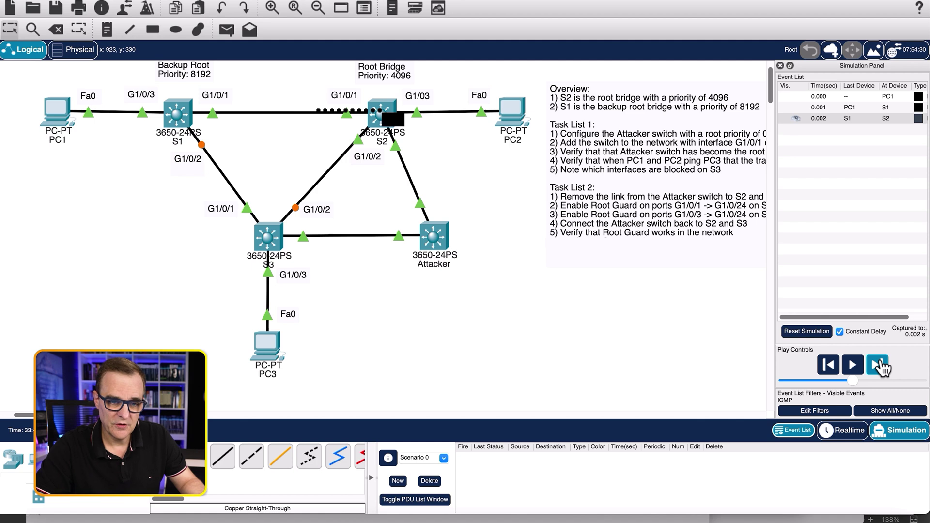
left_click(878, 364)
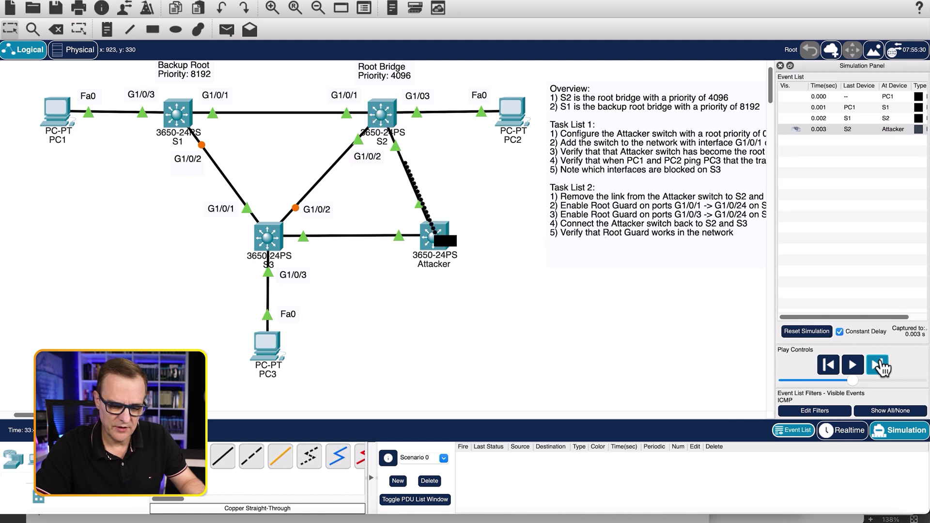
left_click(878, 365)
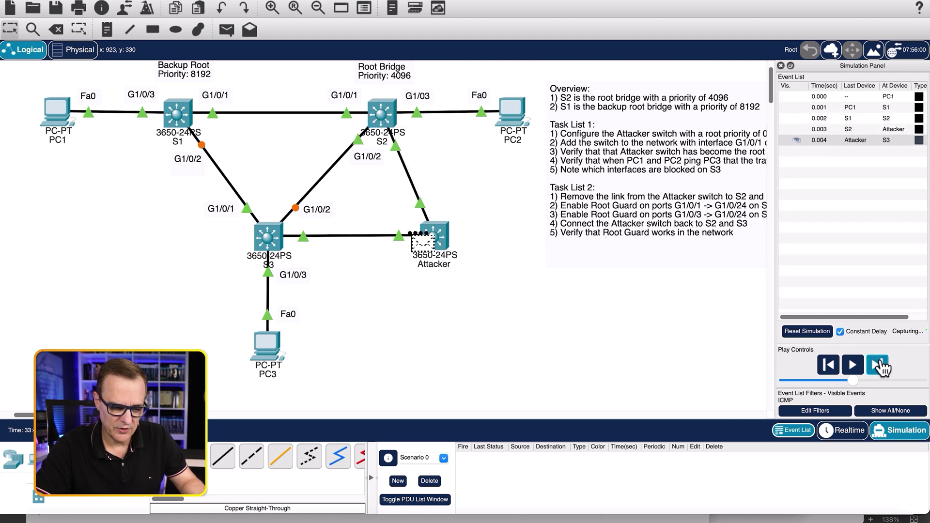
Inspect the inbound PDU details of the packet at S3, checking its source and destination IP addresses
left_click(278, 245)
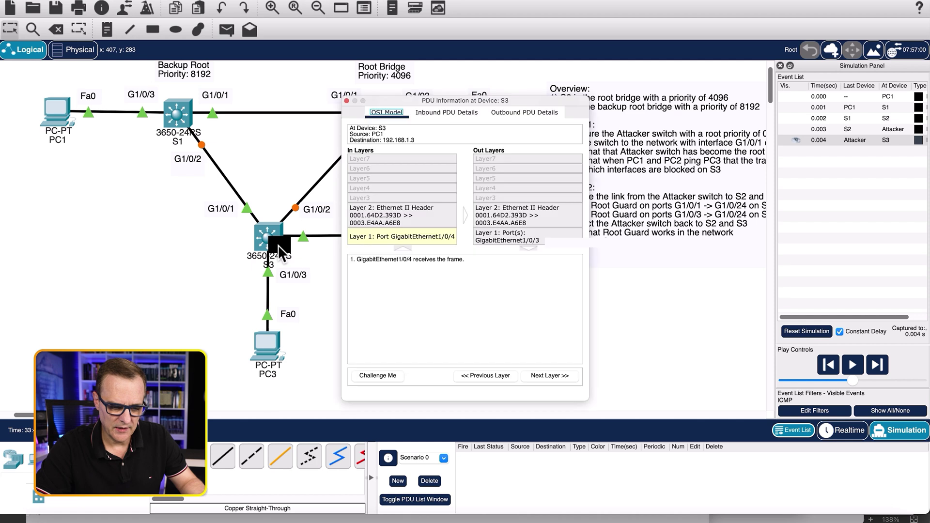
left_click(440, 117)
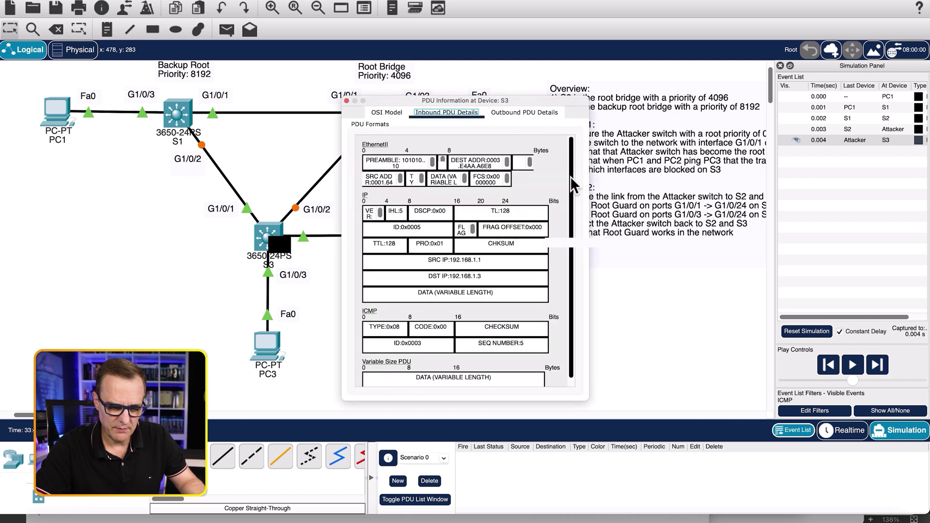
left_click_drag(763, 188, 866, 189)
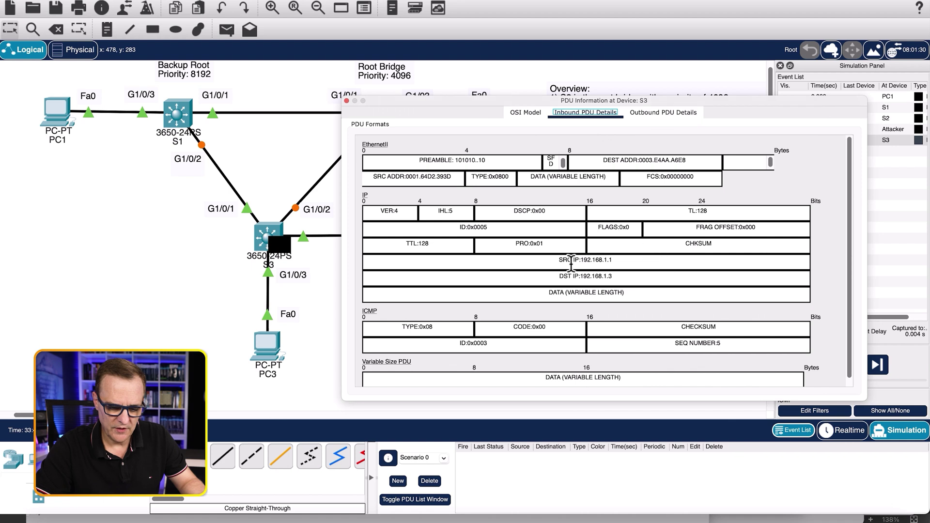
left_click_drag(543, 278, 626, 277)
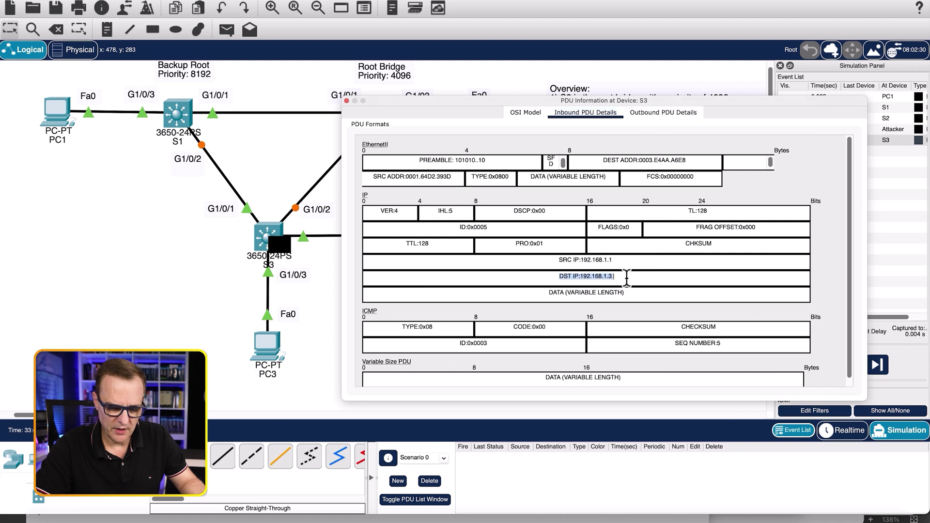
left_click_drag(560, 261, 640, 260)
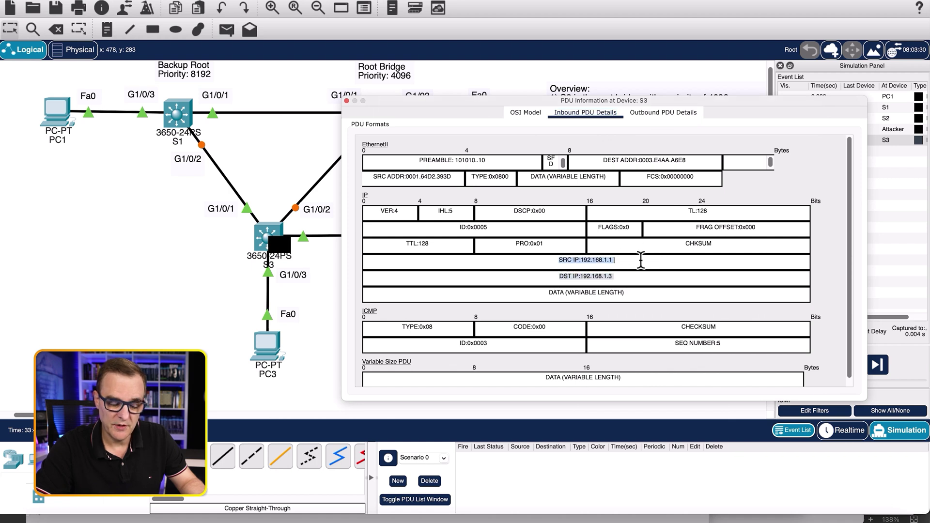
left_click(609, 278)
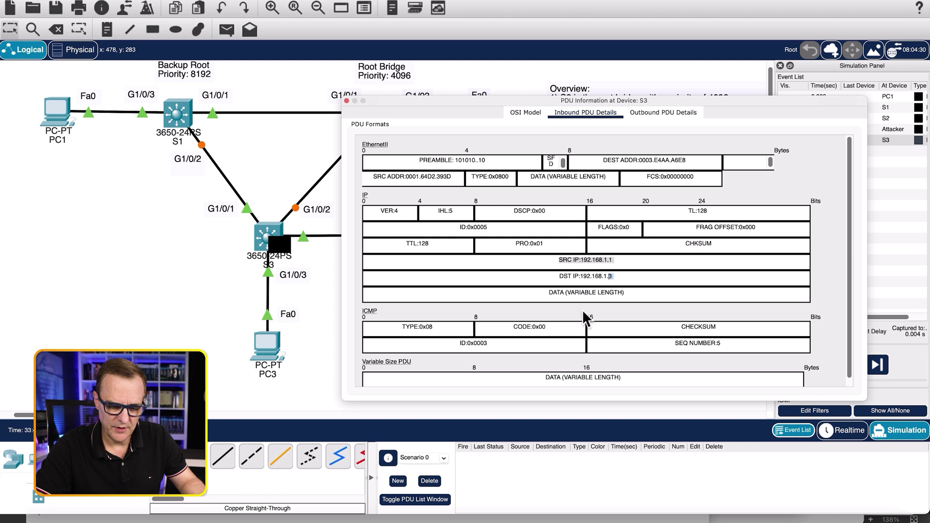
key("Escape")
Advance the simulation through PC3 and follow the ping reply's path until it returns to PC1
left_click(875, 365)
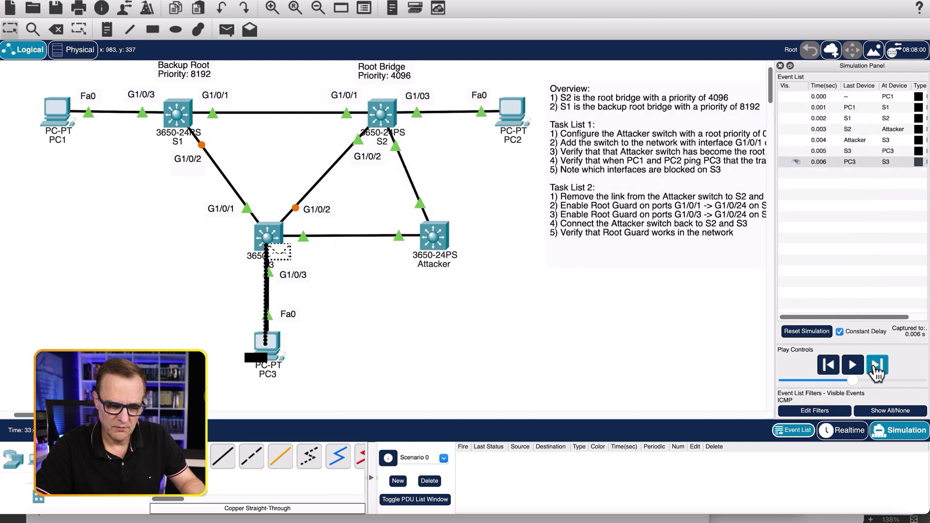
left_click(875, 368)
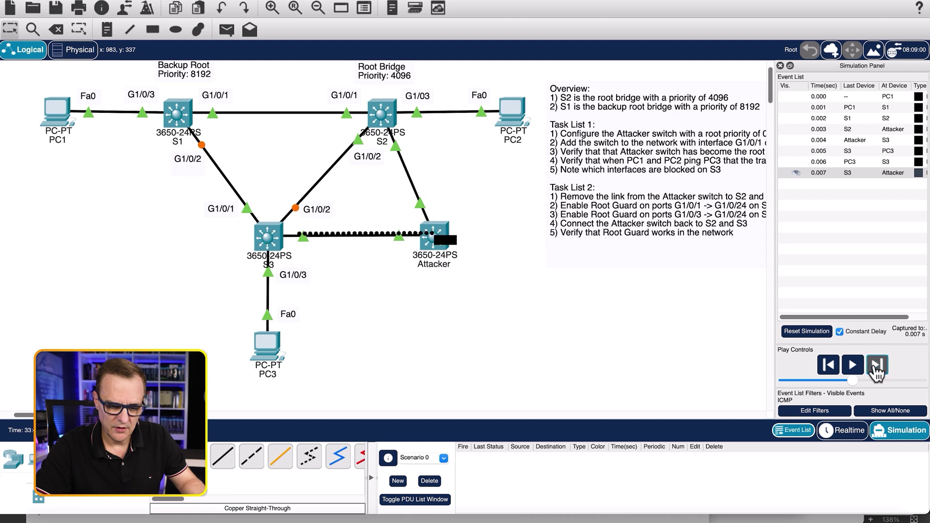
left_click(876, 367)
left_click(875, 368)
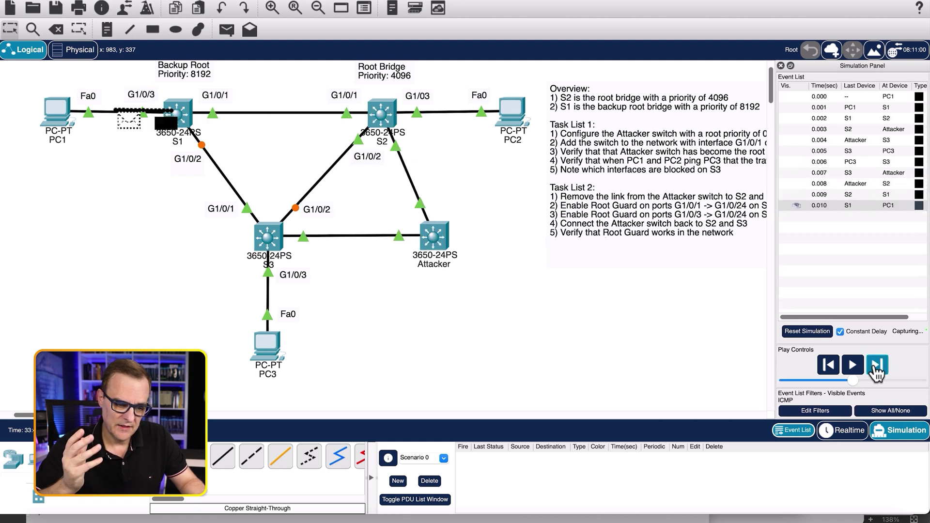
left_click(875, 368)
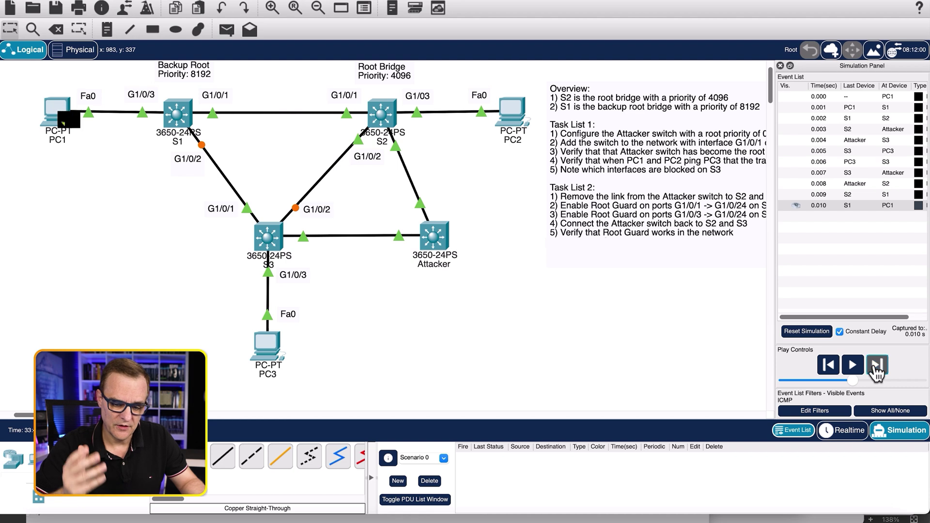
Restart Simulation mode with an empty event list and ping 192.168.1.3 from PC2's command prompt
left_click(831, 436)
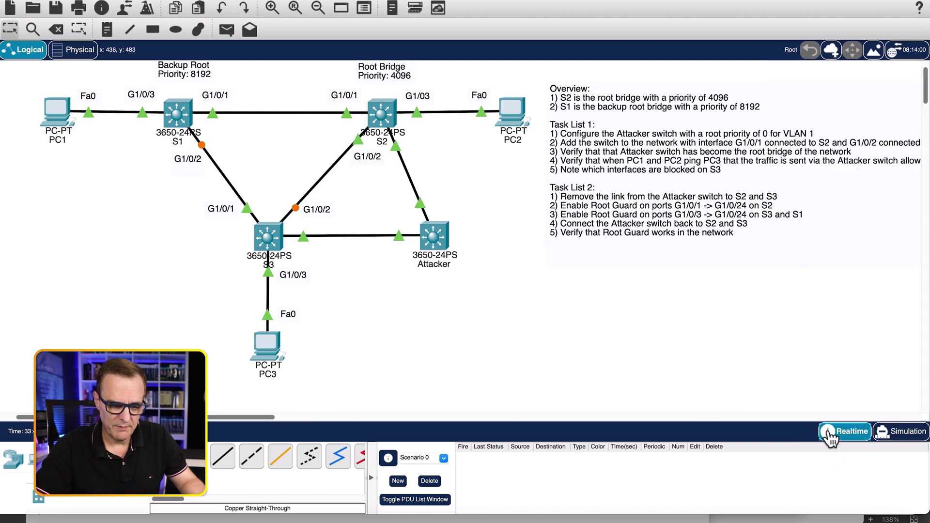
left_click(912, 435)
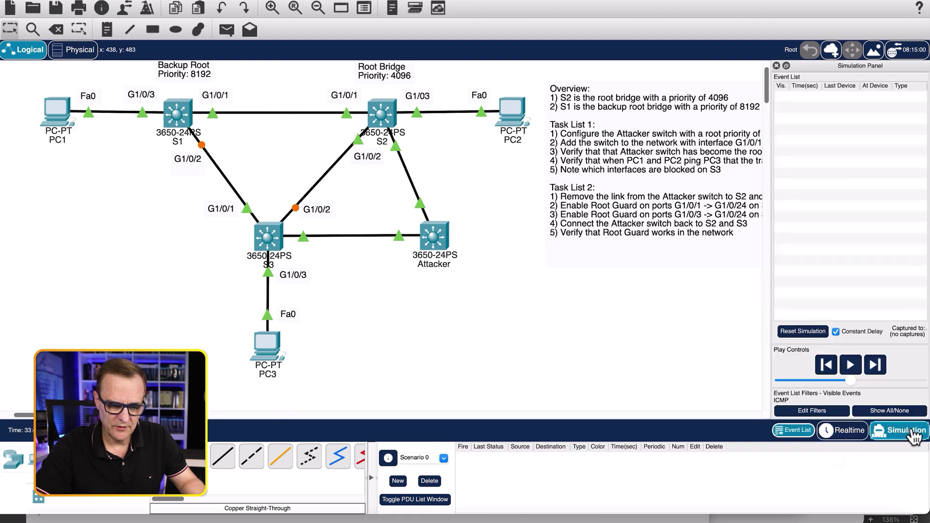
left_click(509, 112)
left_click(489, 113)
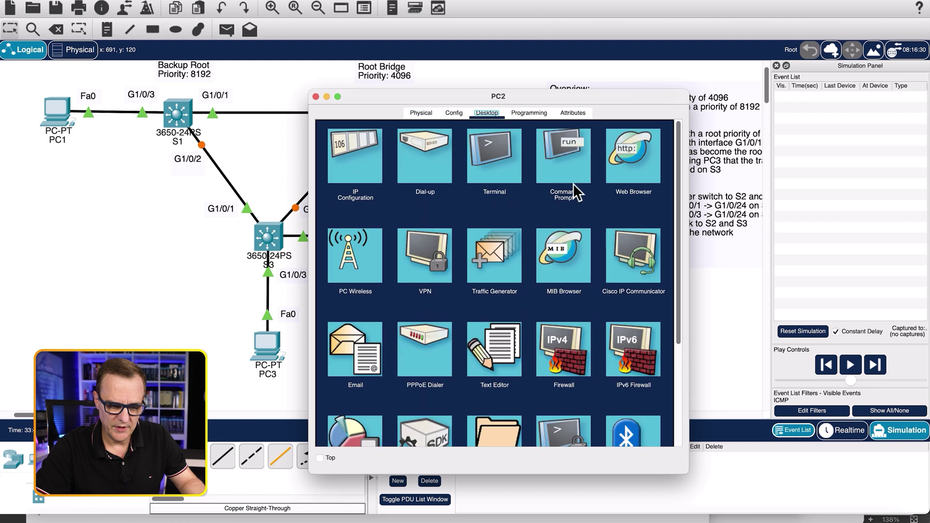
left_click(572, 195)
type("ping 192.168.1")
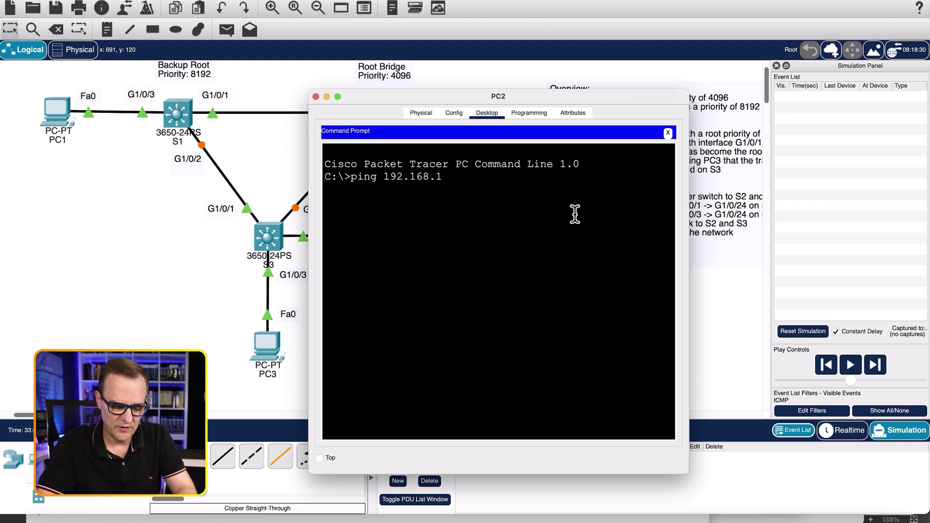
type(".3")
key("Return")
Advance the simulation event by event to trace PC2's ping to PC3 and its reply, then view Attacker's port summary
left_click(874, 364)
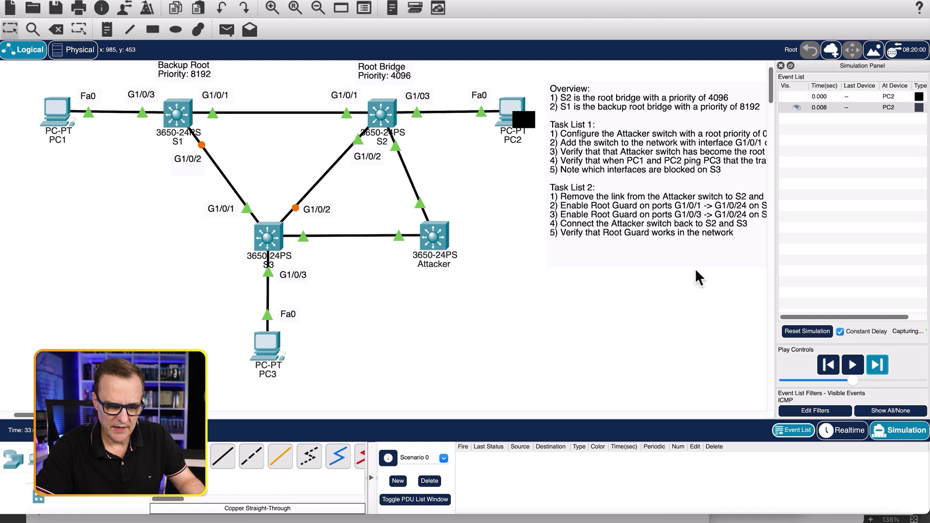
left_click(875, 365)
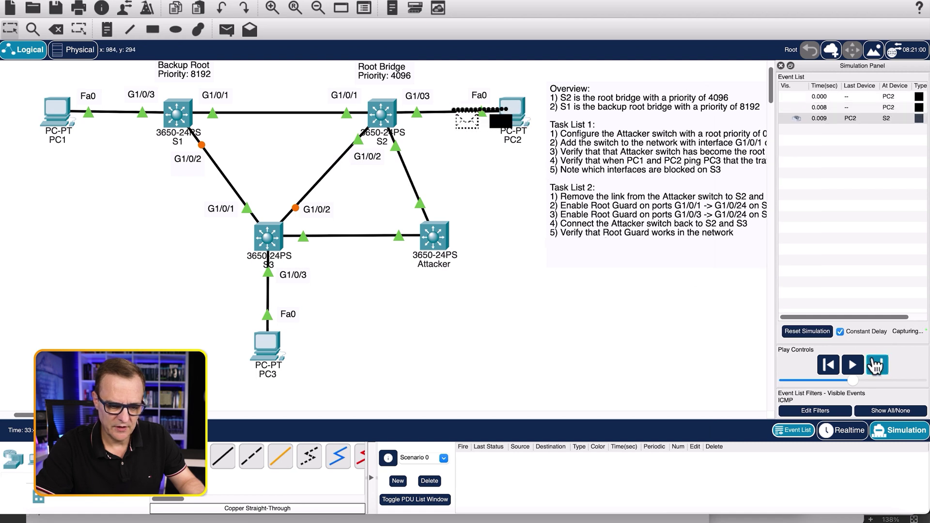
left_click(875, 364)
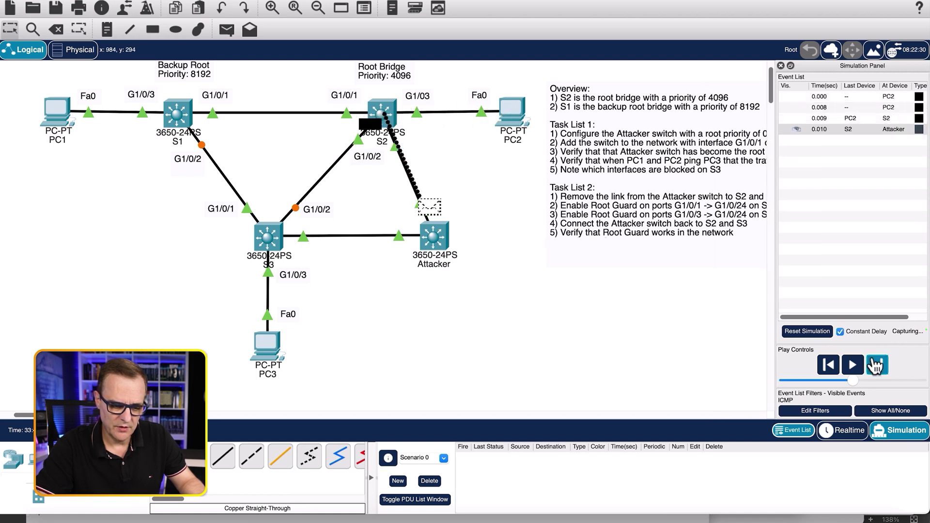
left_click(874, 365)
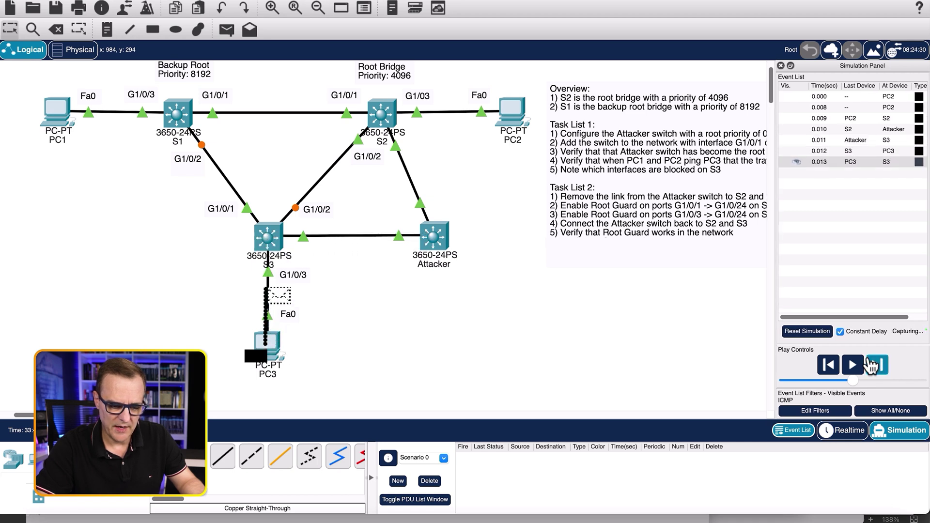
left_click(871, 366)
left_click(882, 367)
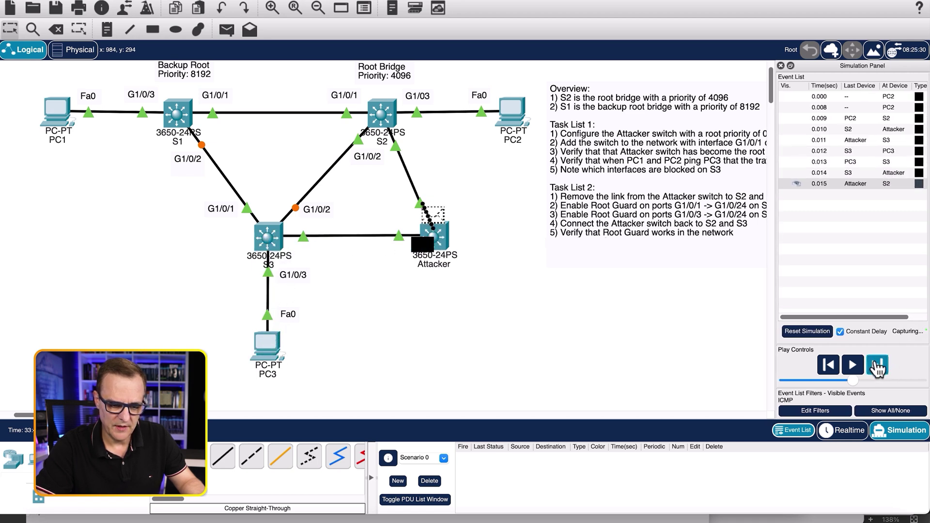
left_click(877, 369)
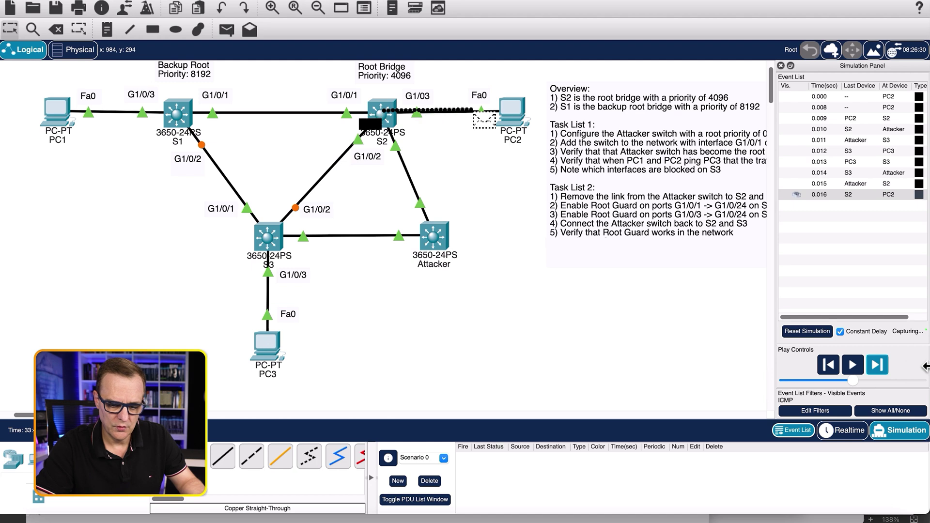
mouse_move(441, 254)
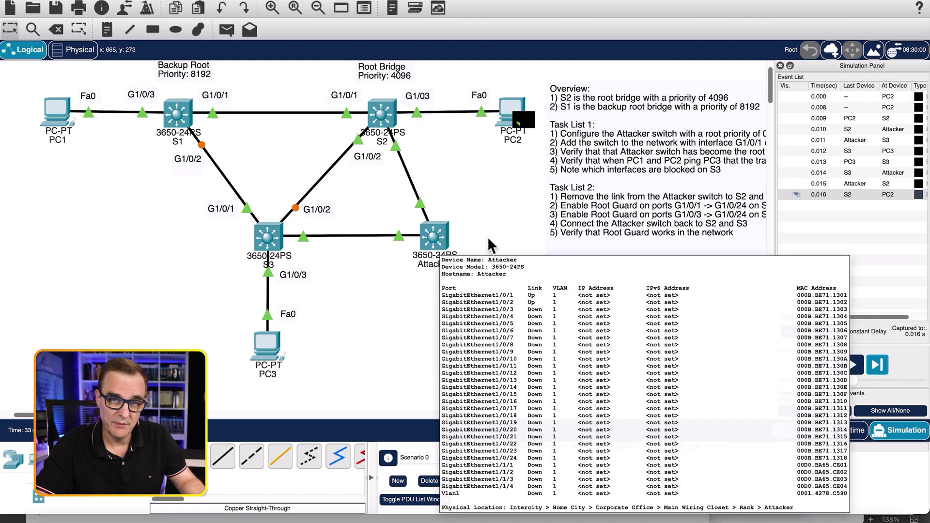
Return to Realtime mode and delete the links from Attacker to S2 and S3
left_click(845, 430)
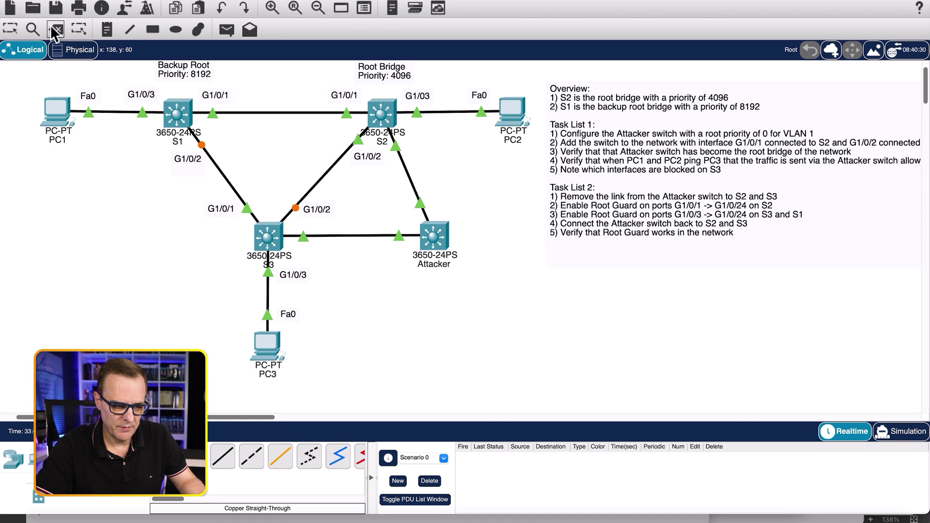
left_click(56, 30)
left_click(409, 173)
left_click(358, 234)
key("Escape")
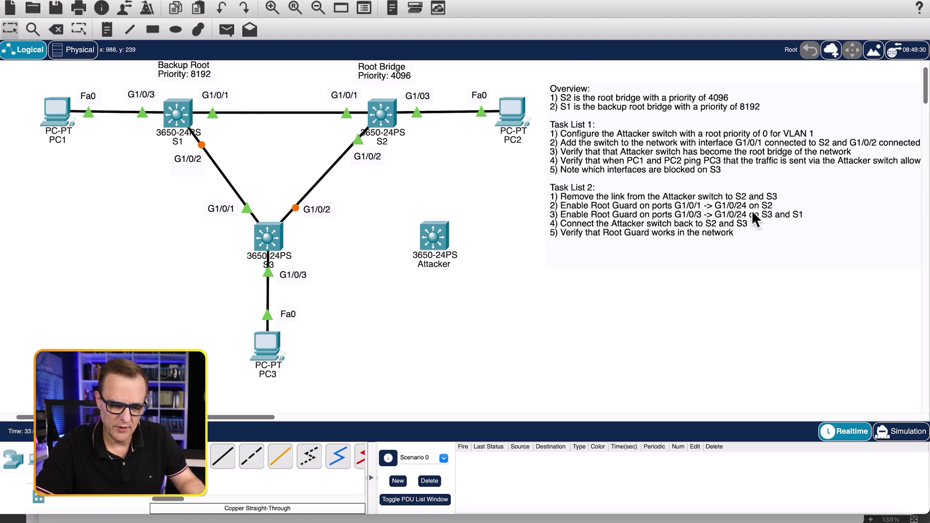
Open S2's command line and show its spanning-tree status, checking the root bridge line
left_click(392, 125)
type("h spa")
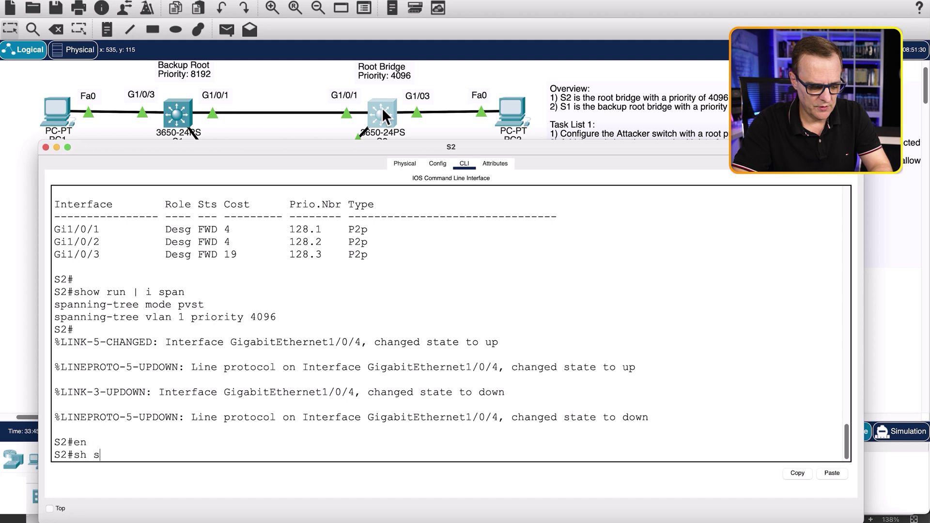
key("Tab")
key("Return")
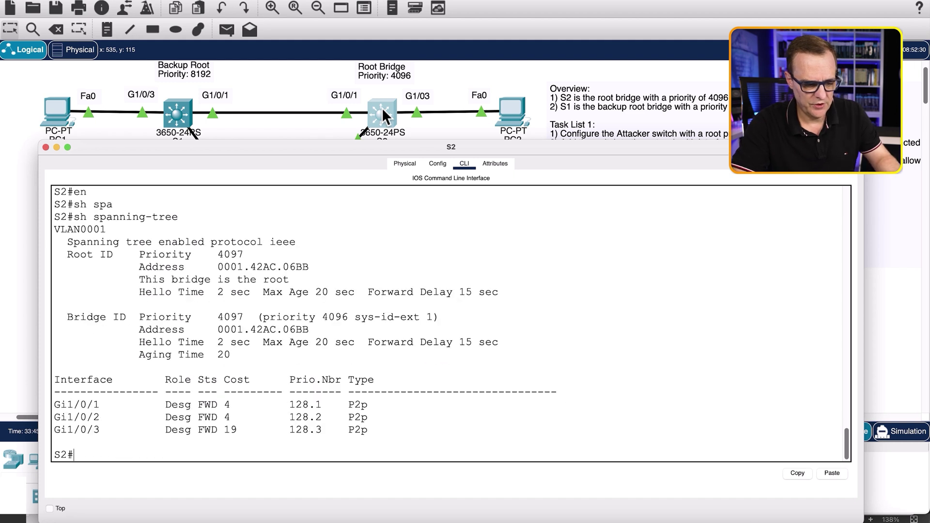
left_click_drag(119, 279, 316, 284)
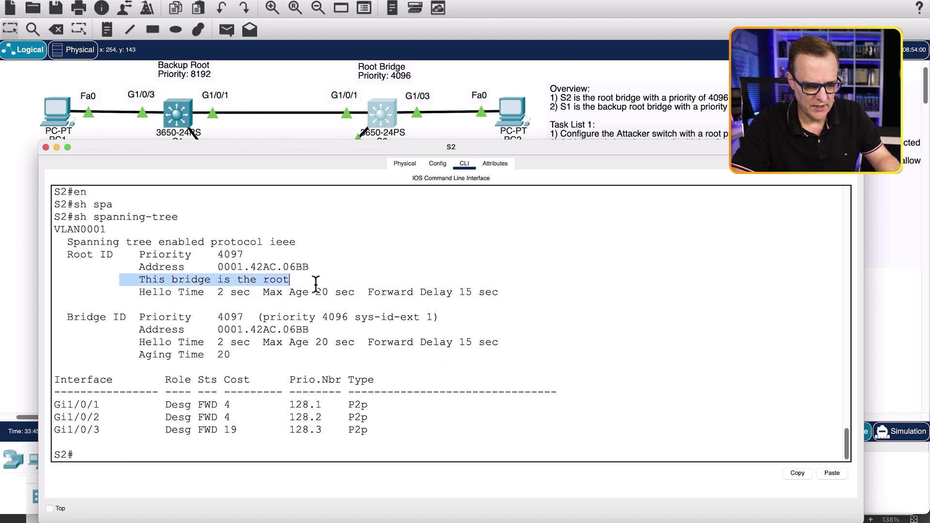
Enter global configuration mode on S2 and select the interface range gigabitEthernet 1/0/1 - 24
type("conf t")
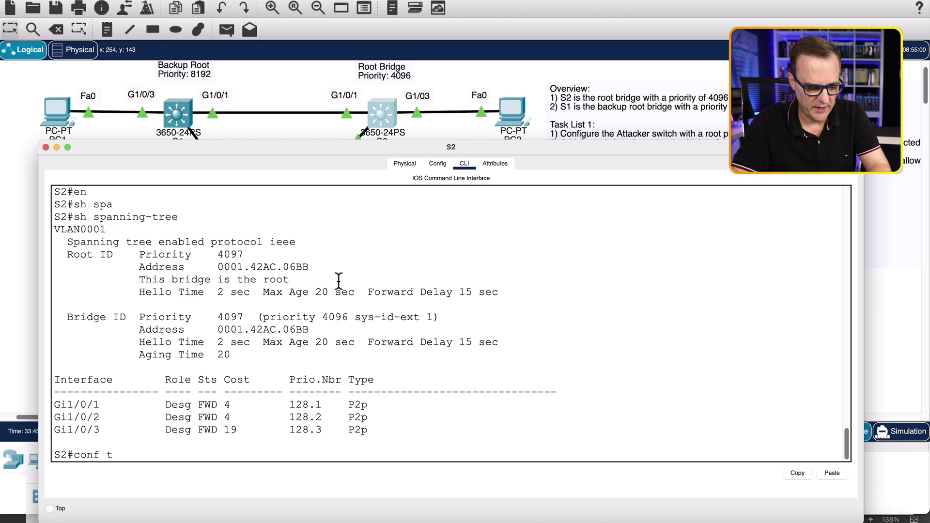
key("Return")
type("int tr")
key("Tab")
key("BackSpace")
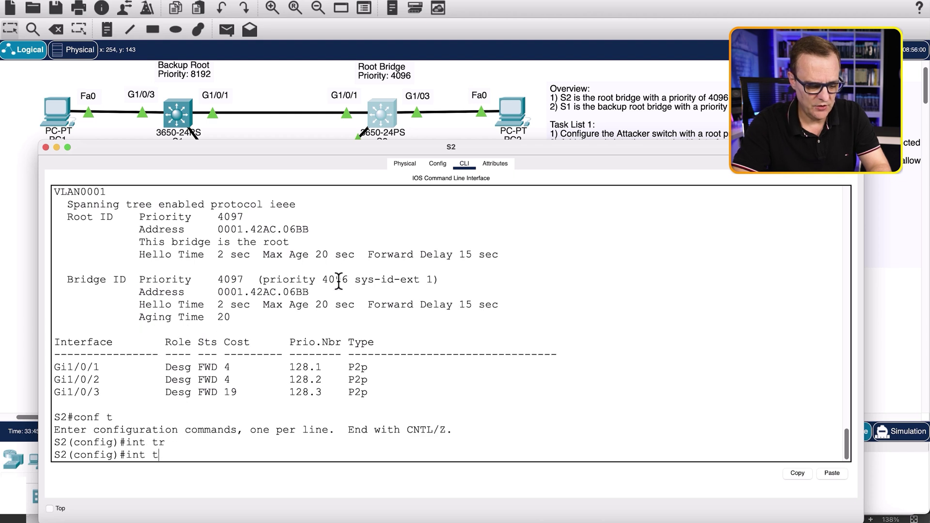
key("BackSpace")
type("r")
key("Tab")
type("g")
key("Tab")
type("1/0/1 - 24")
key("Return")
Enable Root Guard on S2's selected interface range with spanning-tree guard root and leave configuration mode
type("spa")
key("Tab")
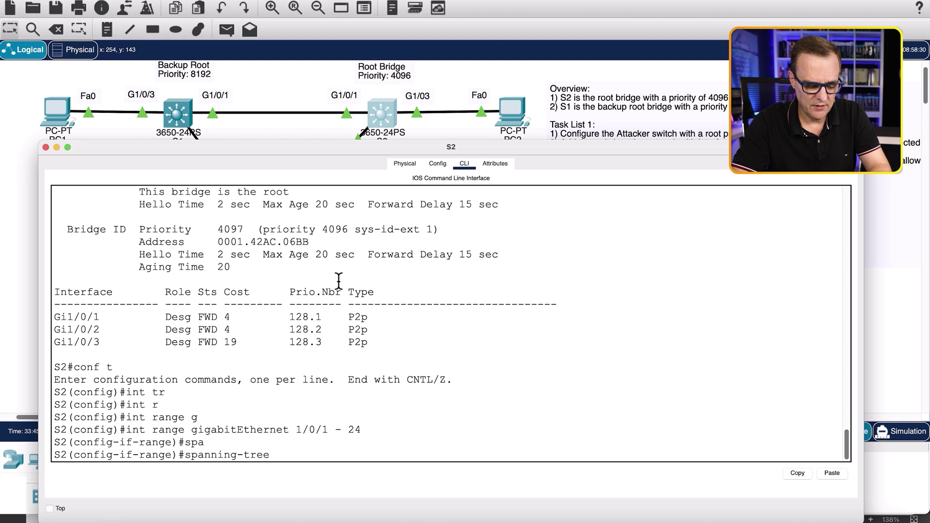
type("?gu")
key("Tab")
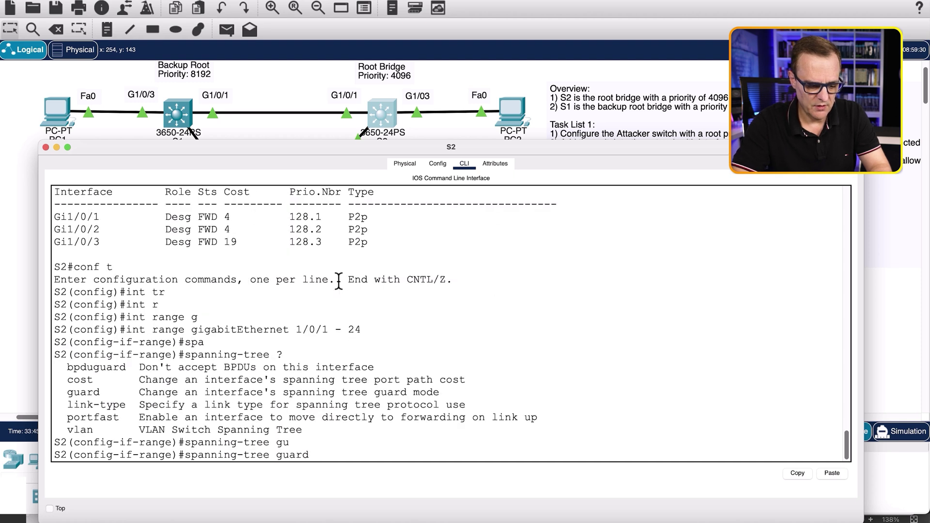
type("?root ?")
key("Return")
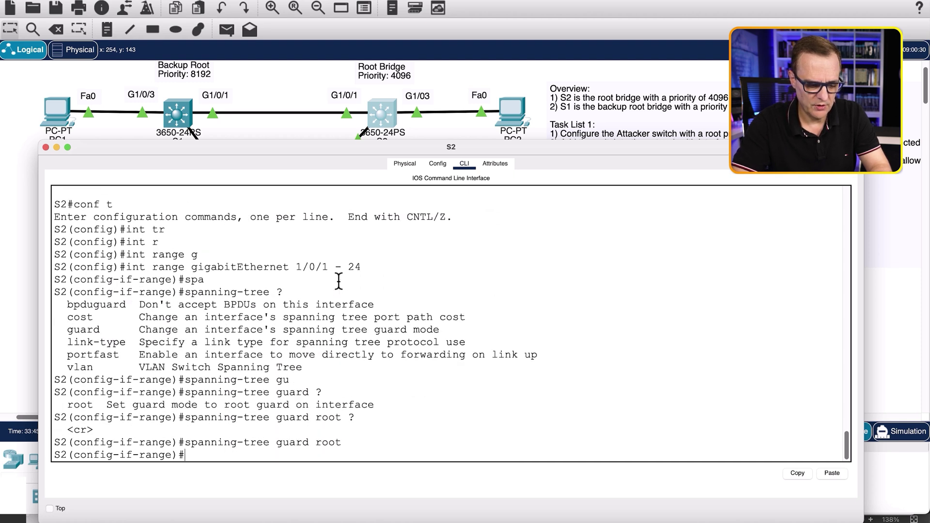
type("end")
key("Return")
Show S2's running configuration and page down to check the Root Guard setting on its GigabitEthernet interfaces
type("sh run")
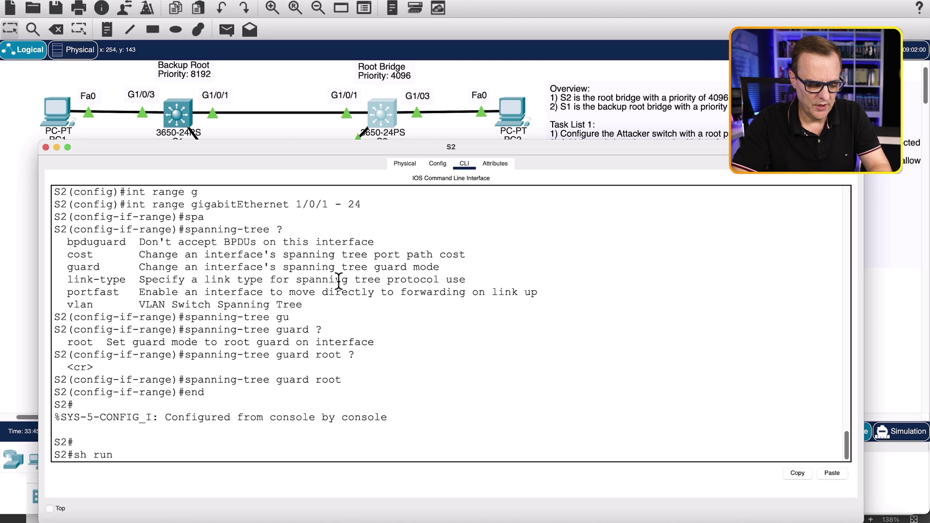
key("Return")
key("Return")
key("Return")
key("Return")
key("Return")
key("Return")
key("Return")
key("Return")
key("Return")
key("Return")
key("Return")
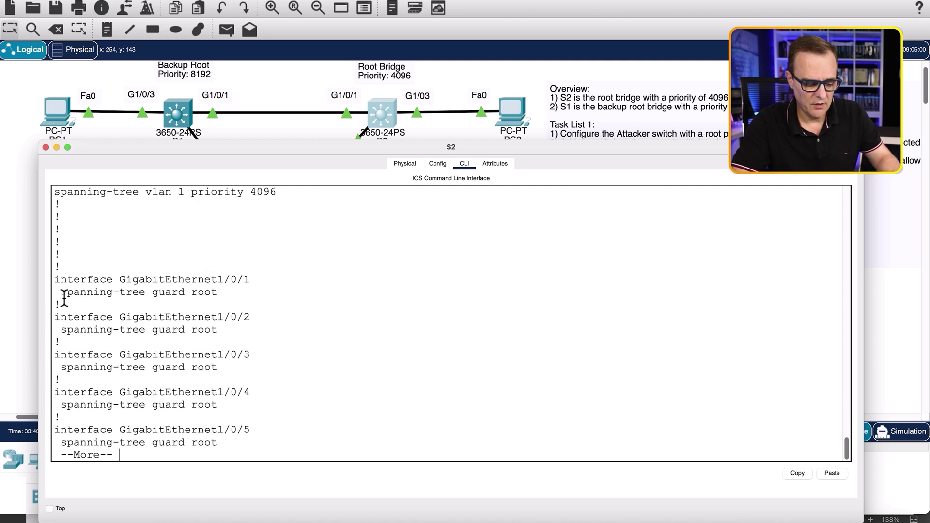
key("q")
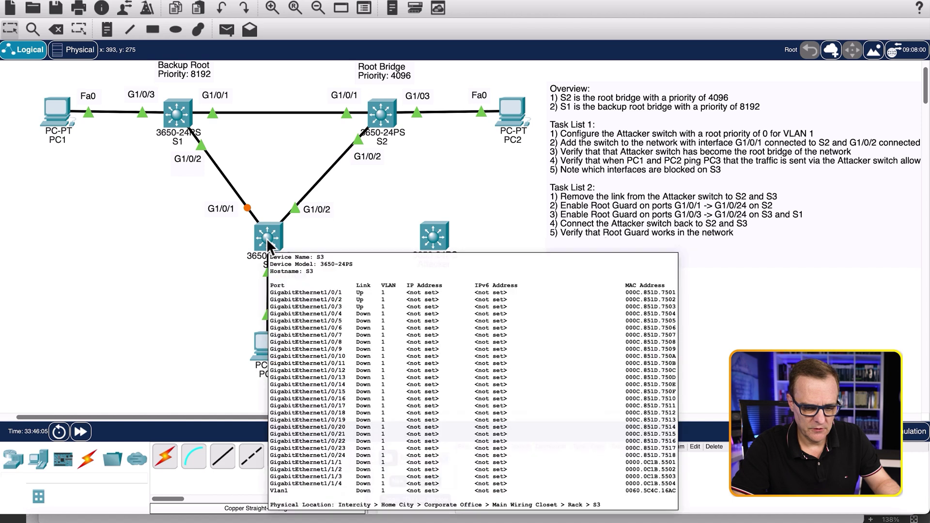
On S3, enter global configuration mode and select the interface range gigabitEthernet 1/0/3 - 24
left_click(266, 239)
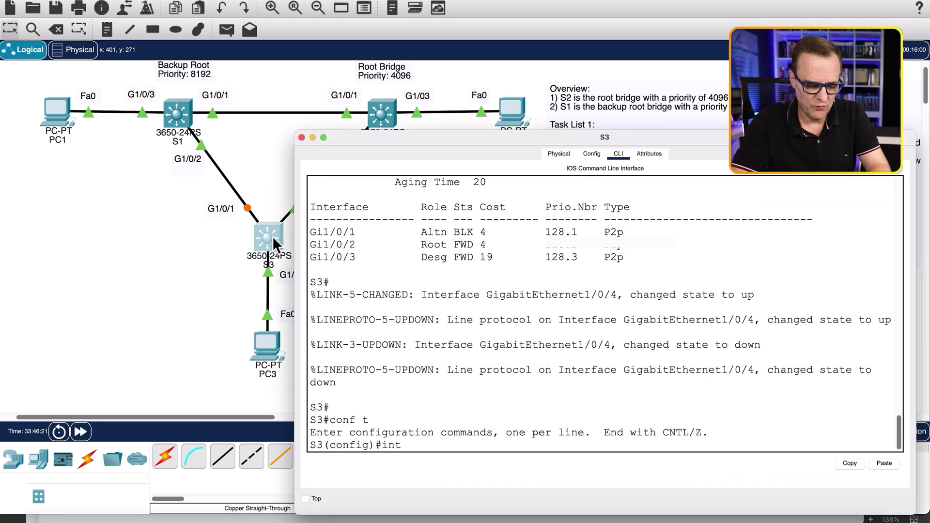
type("range")
key("Tab")
type("g")
key("Tab")
type("1/0/3 -")
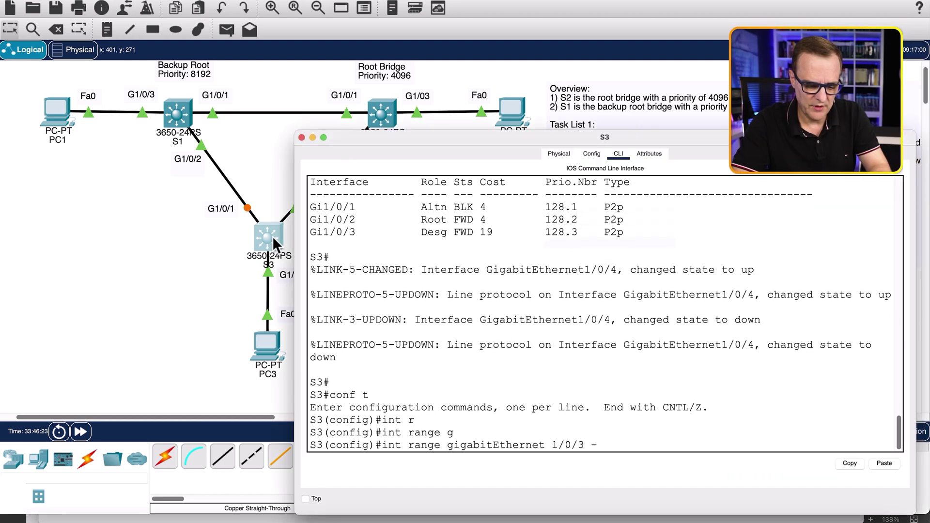
type(" 24")
key("Return")
Apply spanning-tree guard root to S3's selected interface range and exit to privileged mode
type("spa")
key("Tab")
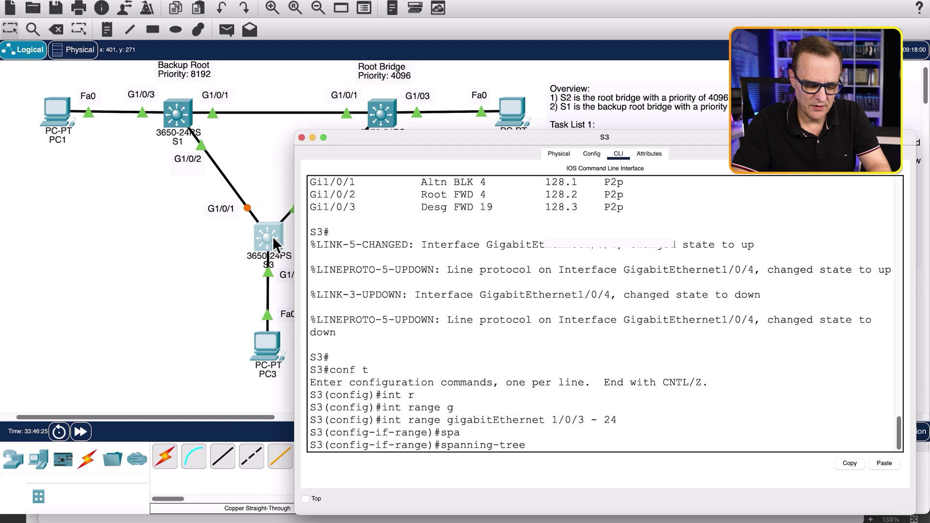
type("gu")
key("Tab")
type("?root")
key("Tab")
type("?")
key("Return")
type("e)#e")
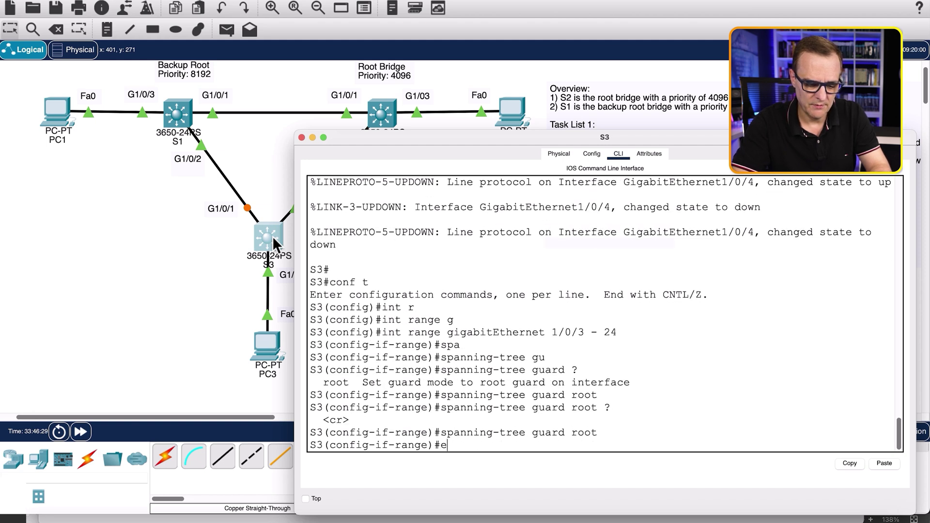
type("nd")
key("Return")
Show S3's running configuration and page through the interfaces to check where Root Guard is set
type("sh run")
key("Return")
key("space")
key("Return")
key("Return")
key("Return")
key("Return")
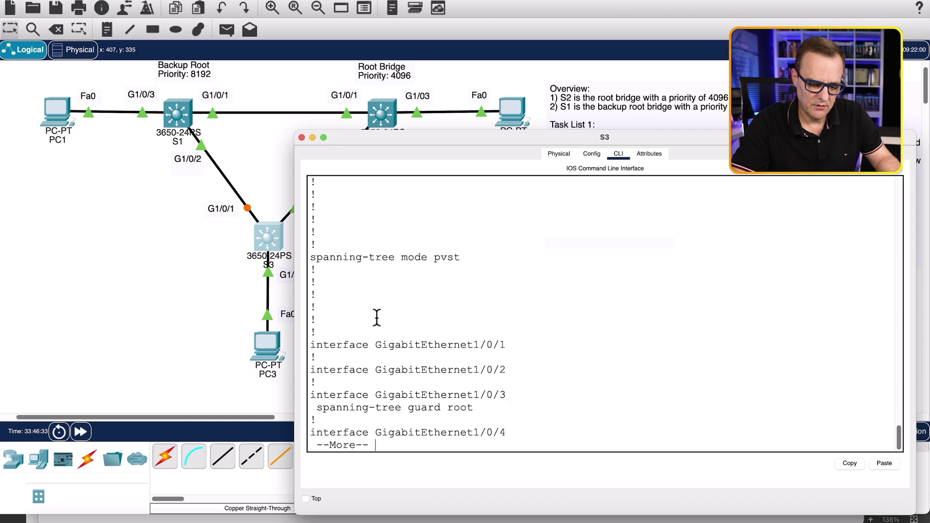
key("Return")
key("Return")
key("Return")
key("Return")
left_click_drag(353, 289, 551, 337)
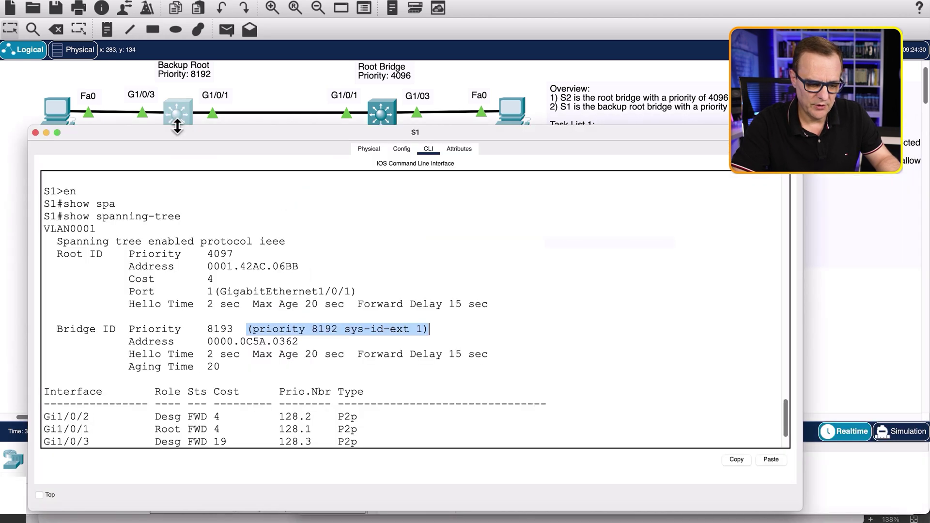
On S1, enter global configuration mode and select the interface range gigabitEthernet 1/0/3 - 24
scroll(226, 236, "down", 5)
type("conf t")
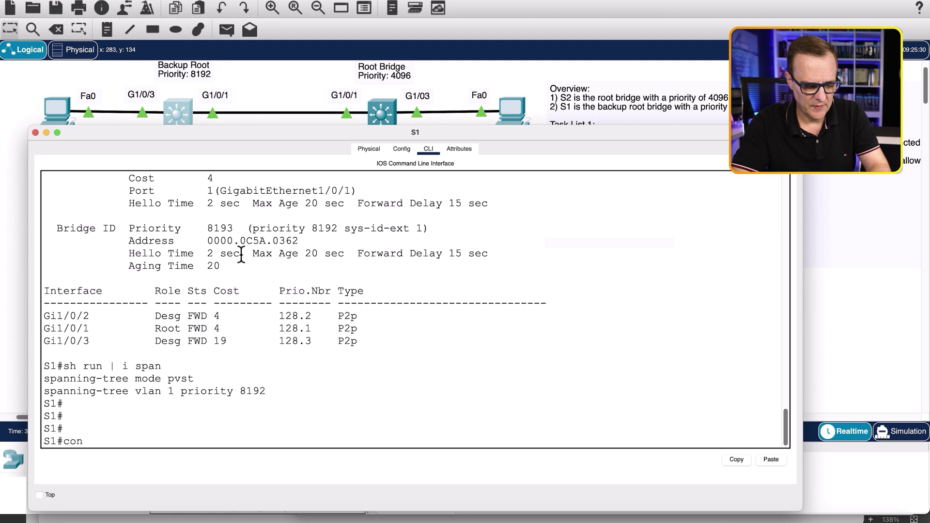
key("Return")
type("int t")
key("BackSpace")
type("range")
key("Tab")
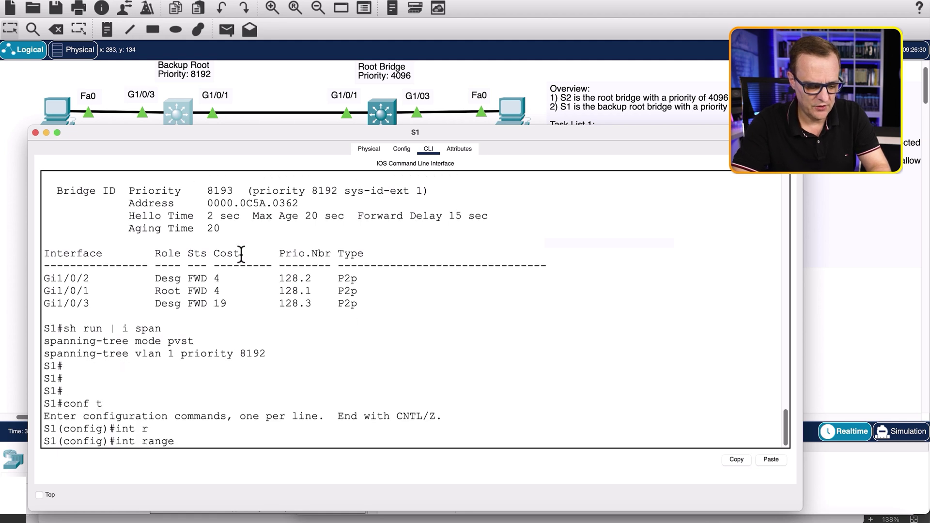
type("g")
key("Tab")
type("1/0/3 -")
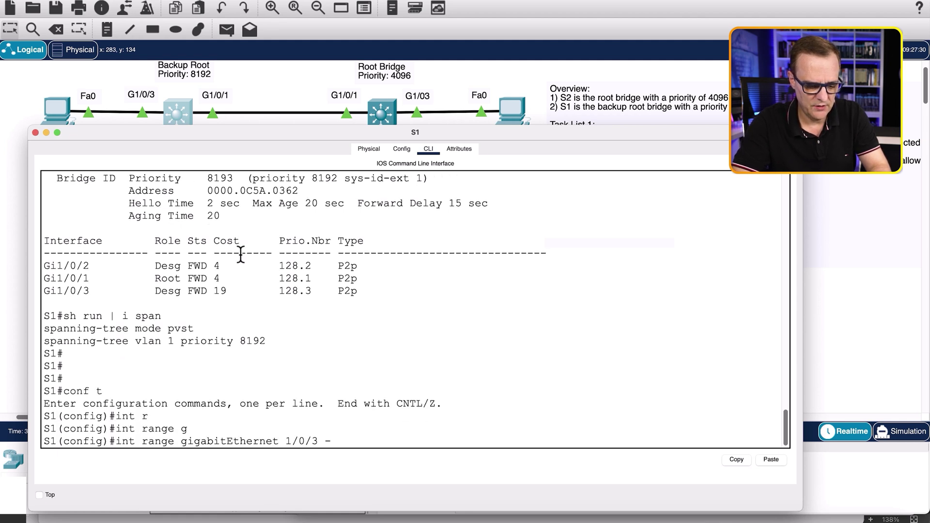
type(" 24")
key("Return")
Enable Root Guard on S1's selected interface range with spanning-tree guard root
type("spa")
key("Tab")
type("gu")
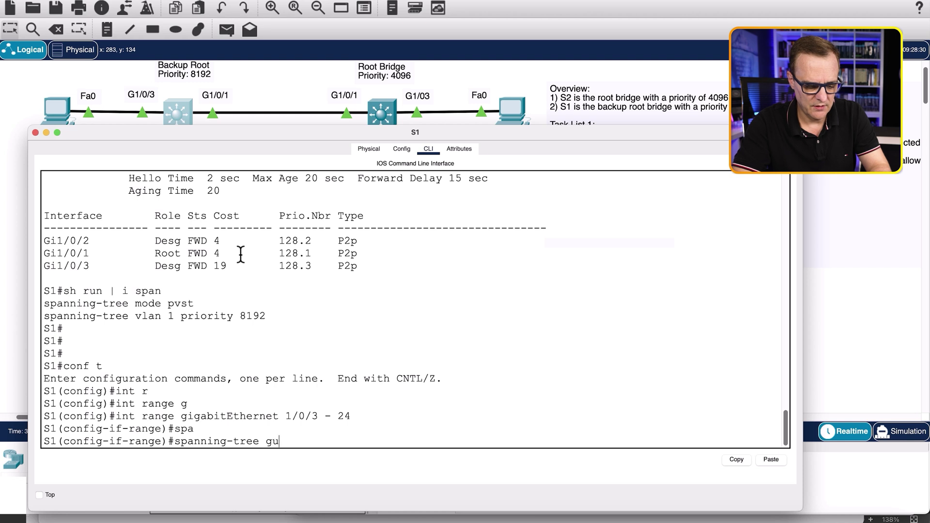
key("Tab")
type("ro")
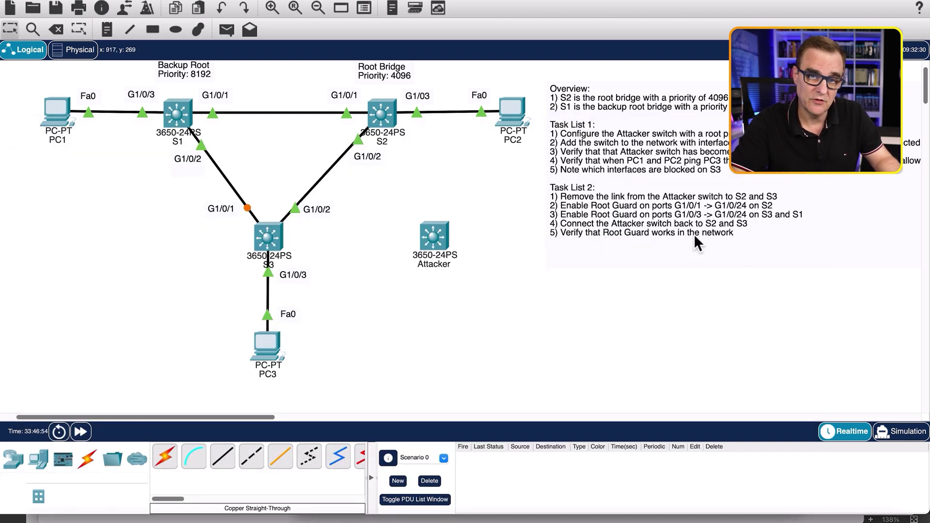
Reconnect S2's GigabitEthernet1/0/4 to the Attacker switch with a copper straight-through cable
left_click(231, 463)
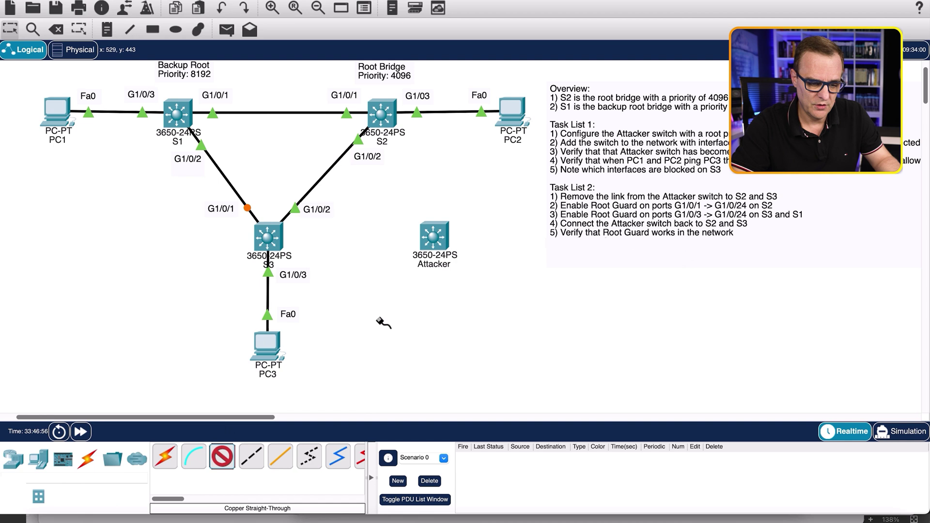
left_click(394, 115)
left_click(418, 138)
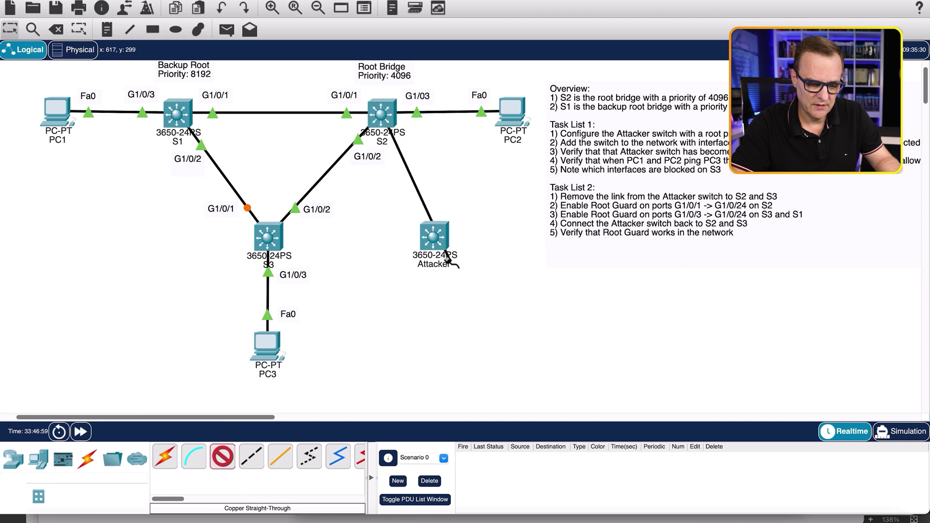
left_click(430, 234)
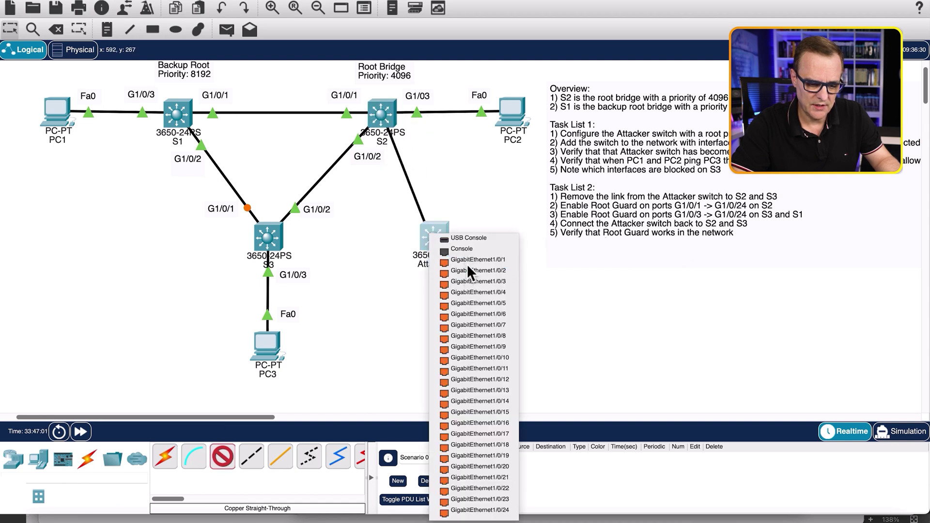
left_click(468, 269)
Connect S3's GigabitEthernet1/0/4 to the Attacker switch with another copper straight-through cable
left_click(223, 455)
left_click(267, 238)
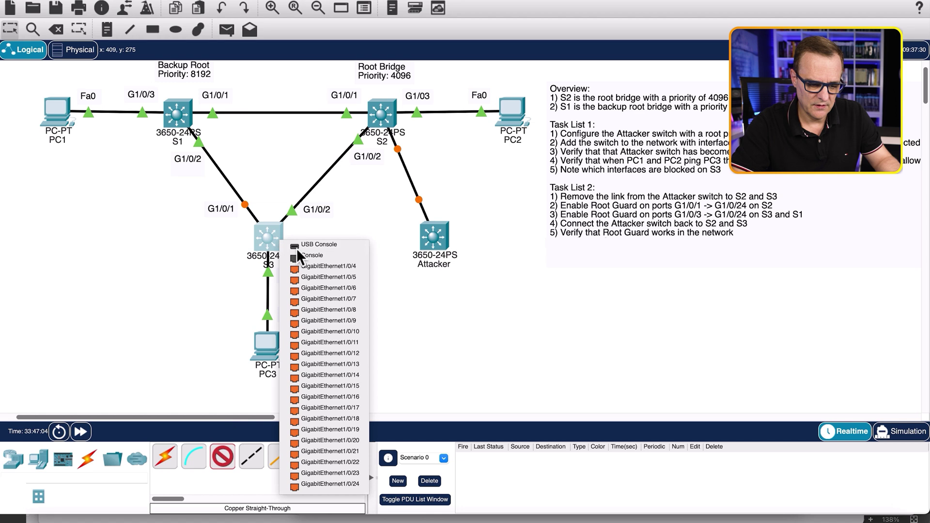
left_click(324, 271)
left_click(427, 237)
left_click(482, 260)
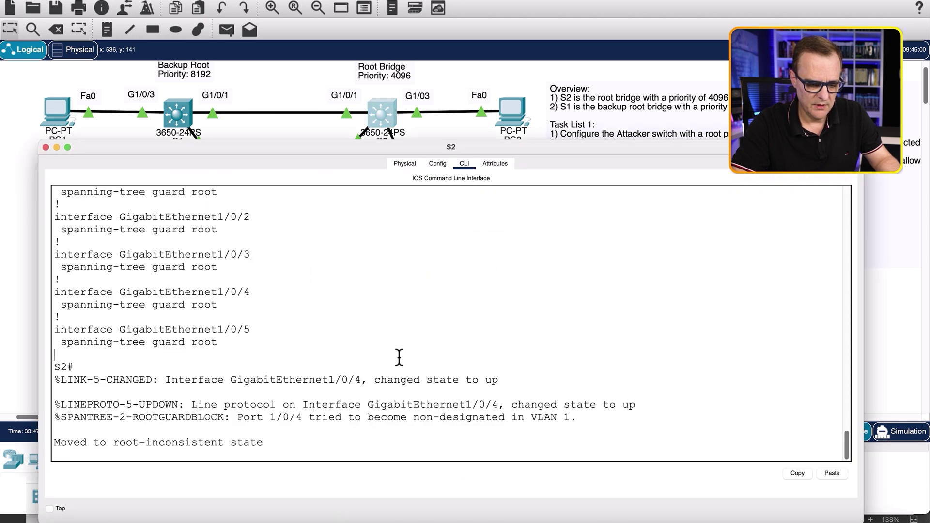
Examine S2's console messages about the link state and Root Guard on port 1/0/4
key("Return")
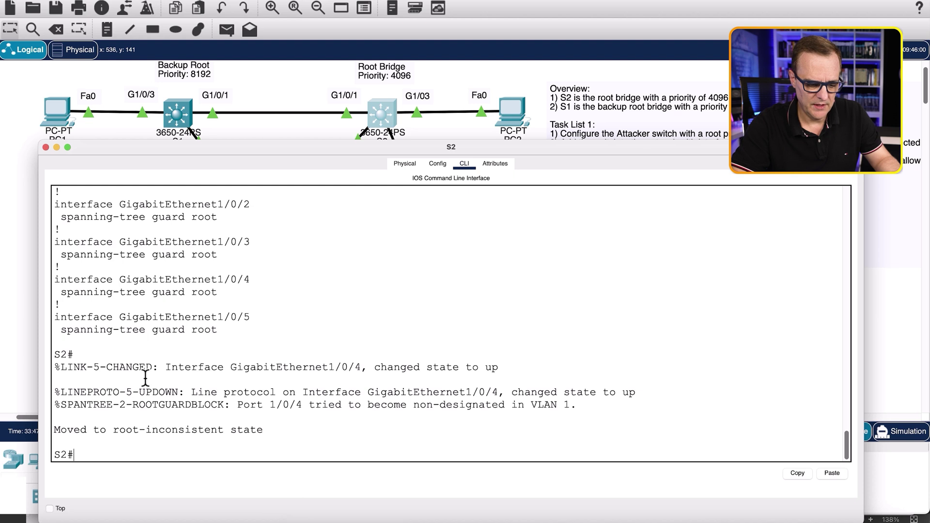
left_click_drag(161, 367, 558, 367)
left_click_drag(178, 392, 676, 395)
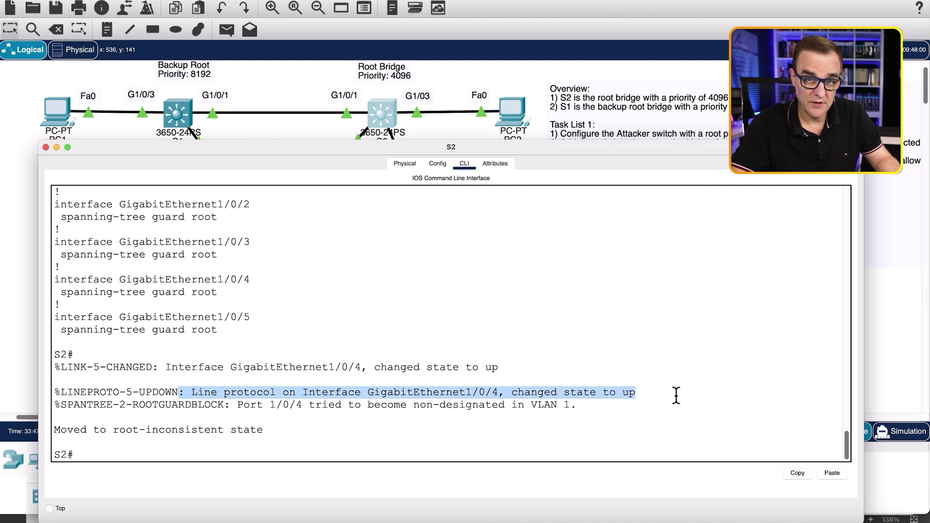
left_click_drag(138, 405, 647, 405)
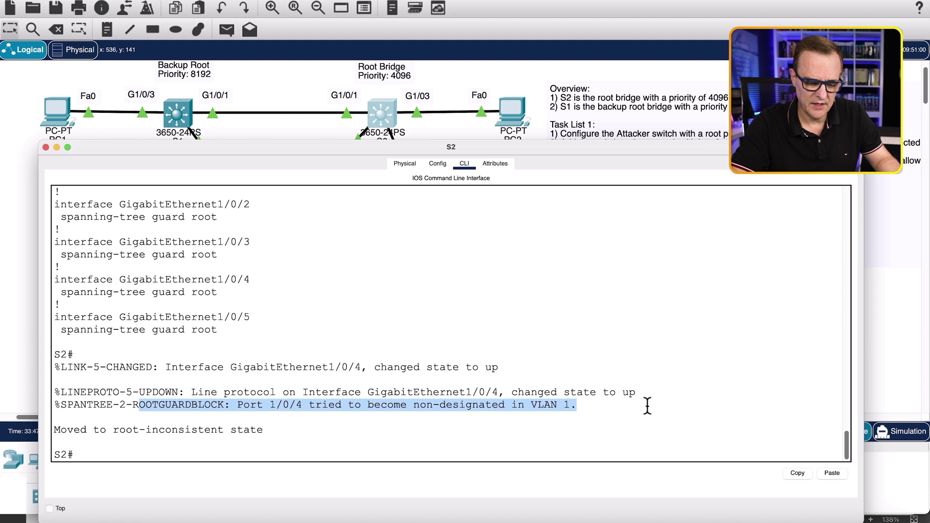
left_click_drag(60, 427, 323, 425)
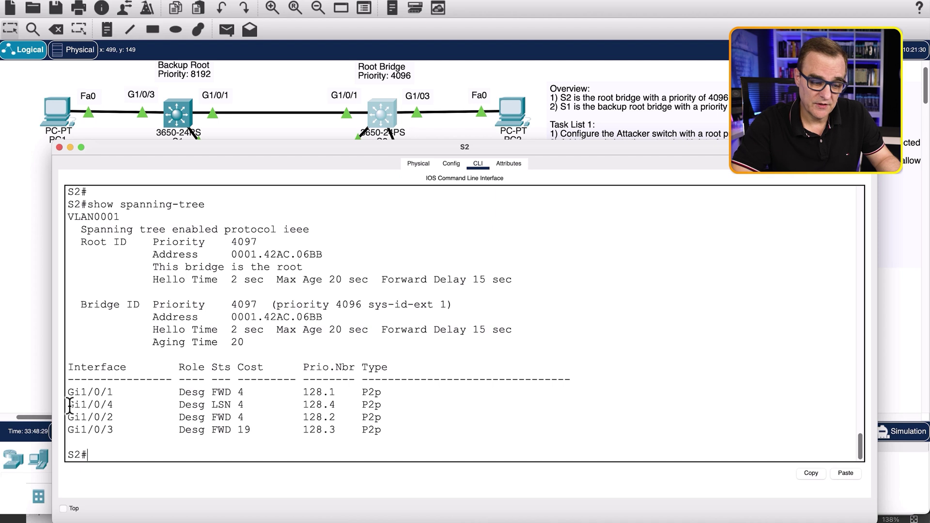
Check the Gi1/0/4 entry in S2's spanning-tree table, then run show spanning-tree detail and page through to port 4
left_click_drag(238, 397, 366, 409)
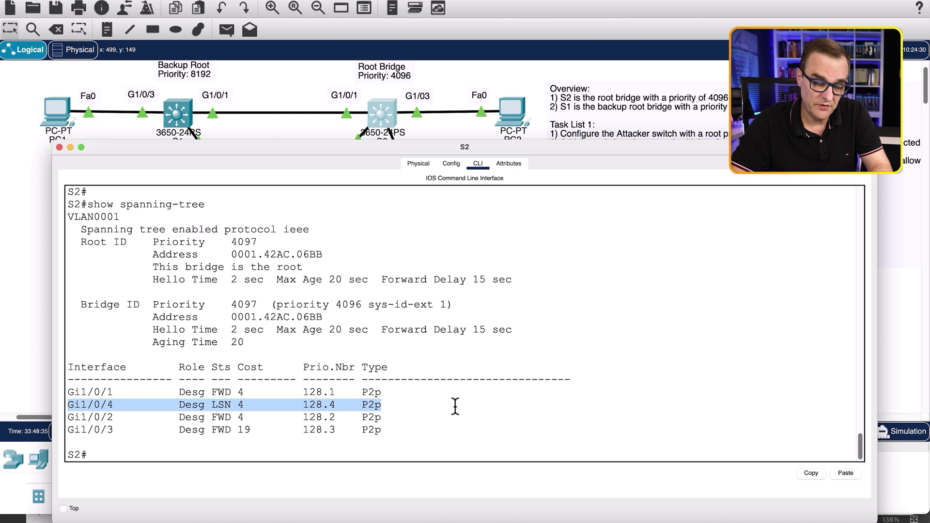
key("Up")
type("detail")
key("Return")
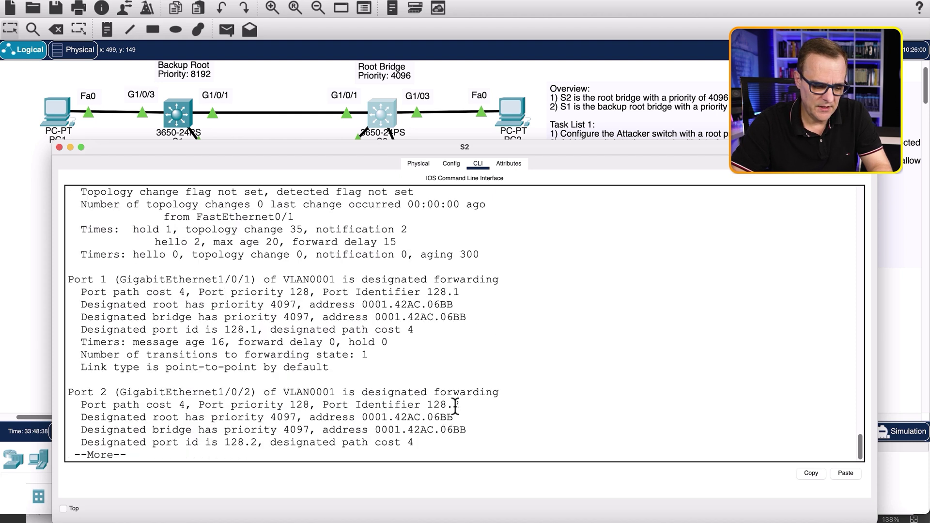
key("Return")
key("Return")
key("Return")
key("Return")
key("Return")
key("Return")
key("Return")
key("Return")
key("Return")
key("Return")
key("Return")
key("Return")
key("Return")
key("Return")
key("Return")
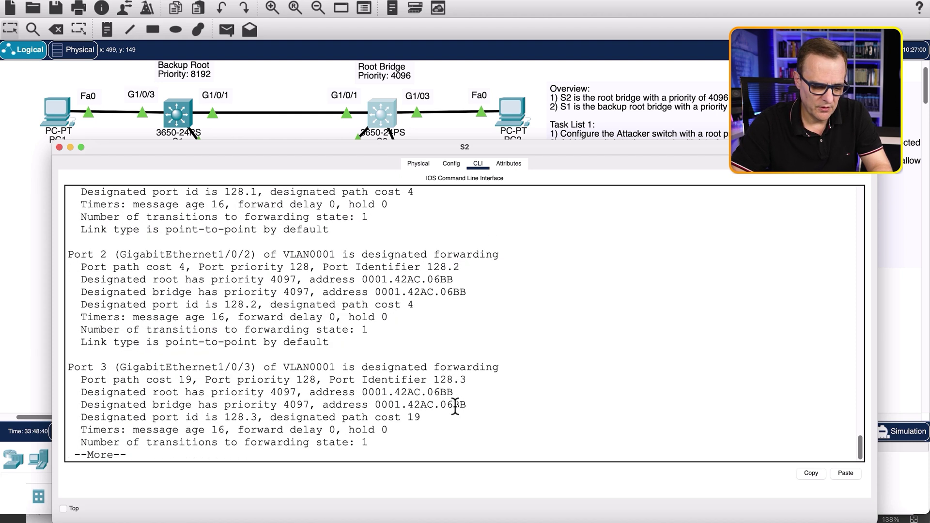
key("Return")
key("Return")
key("Return")
key("Return")
key("Return")
key("Return")
key("Return")
key("Return")
key("Return")
key("Return")
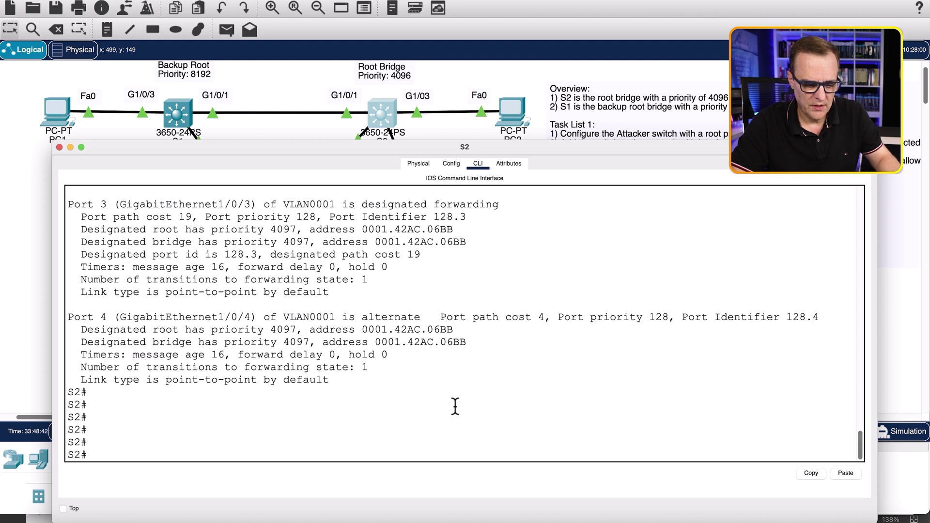
Review the port 4 section of S2's spanning-tree detail, then examine S3's console messages about GigabitEthernet1/0/4 and Root Guard
left_click_drag(274, 306, 840, 391)
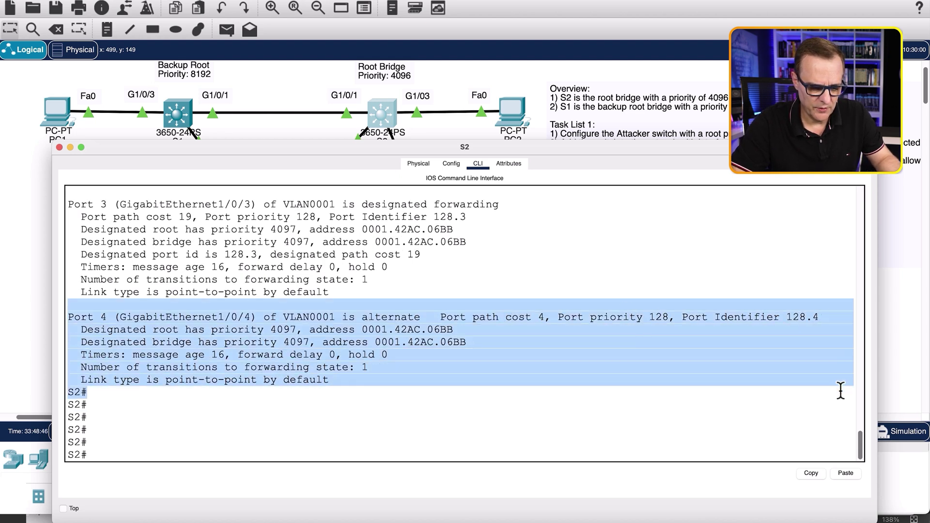
left_click(341, 395)
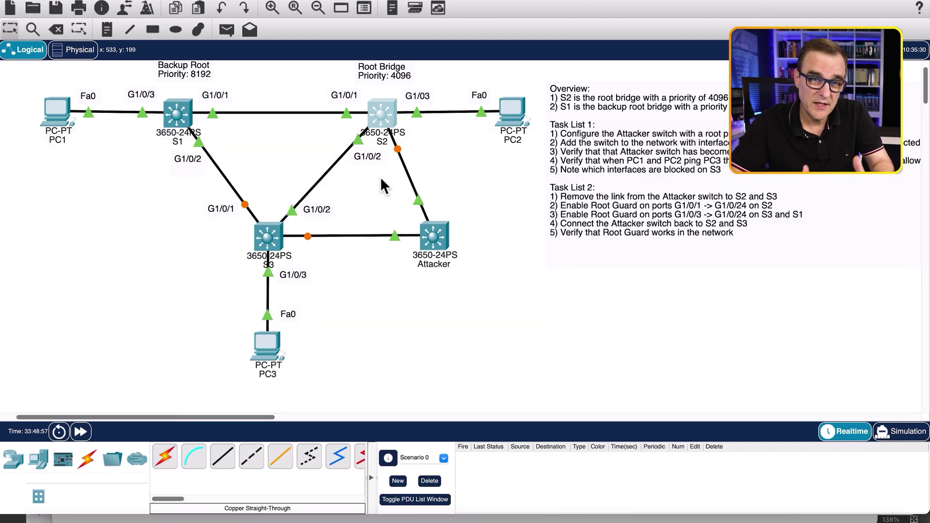
left_click(268, 234)
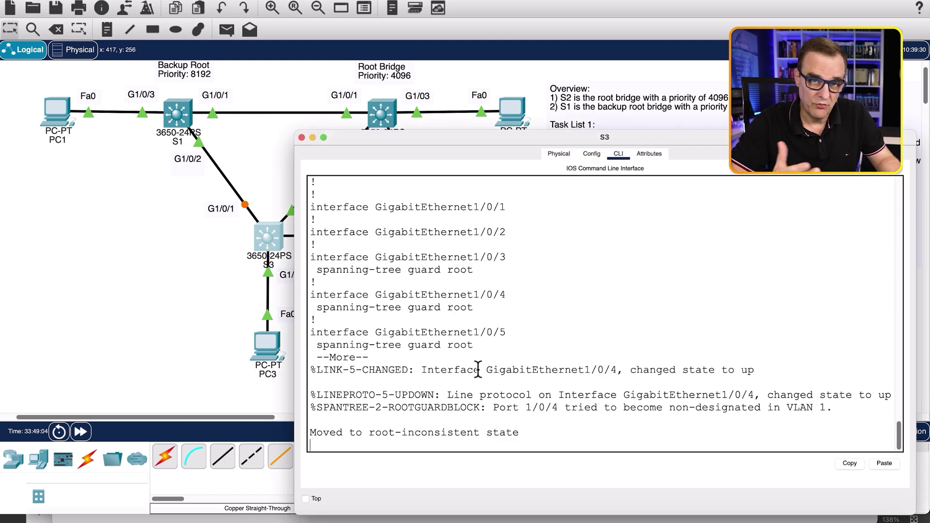
left_click_drag(410, 359, 642, 447)
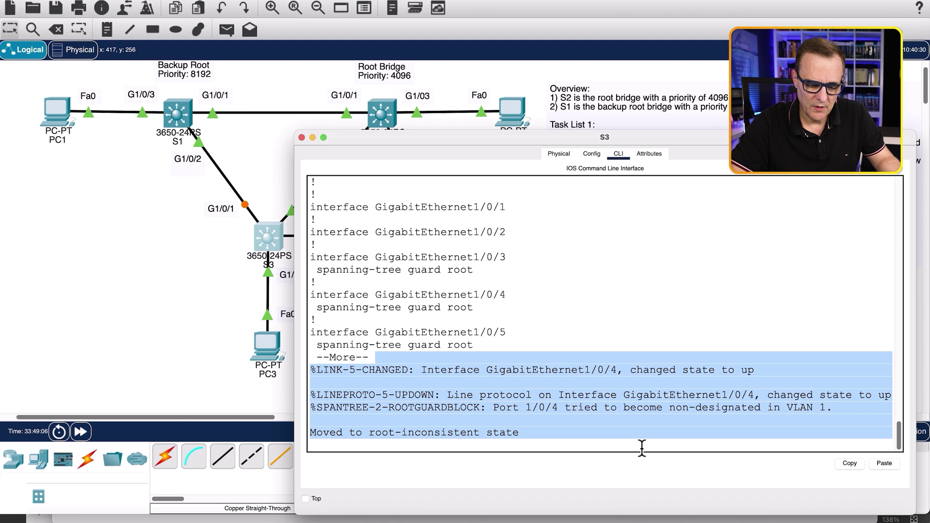
left_click(506, 441)
left_click_drag(554, 425, 534, 437)
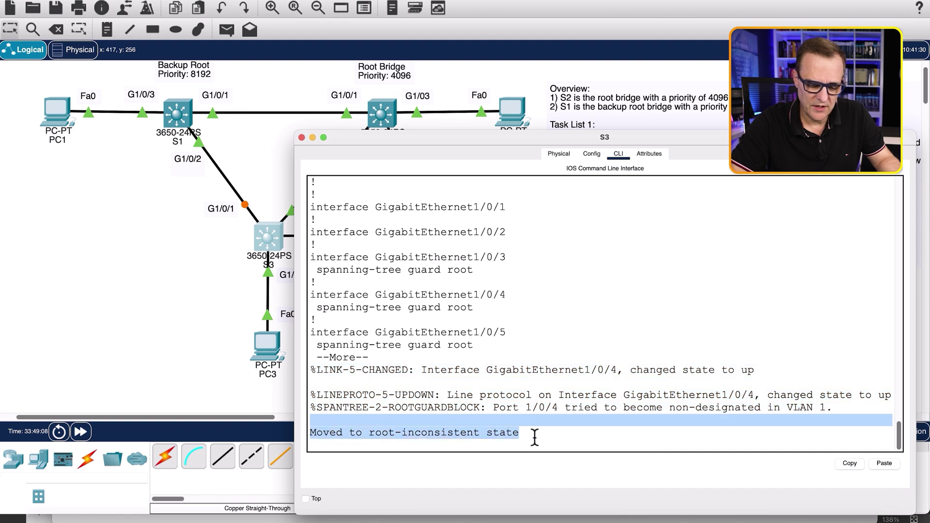
double_click(400, 408)
Leave the paged configuration output on S3, run show spanning-tree and check the Gi1/0/4 entry
key("Return")
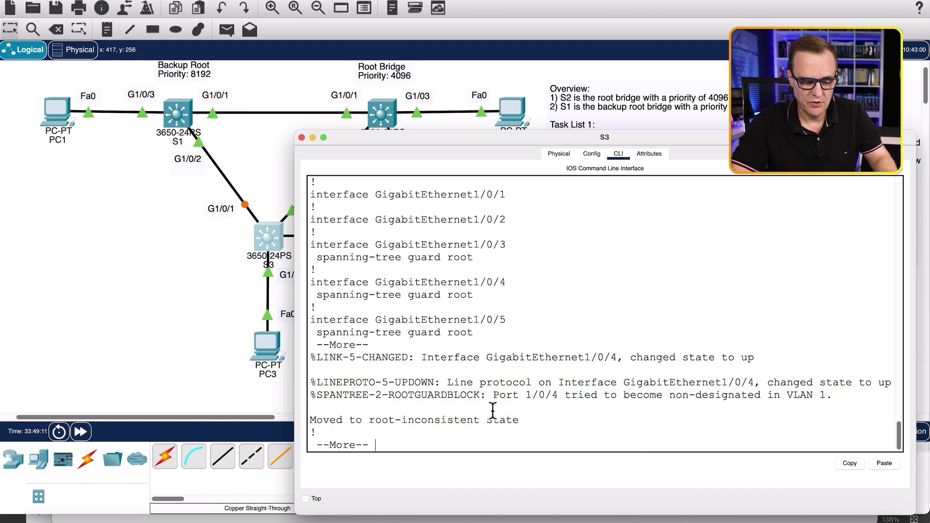
key("q")
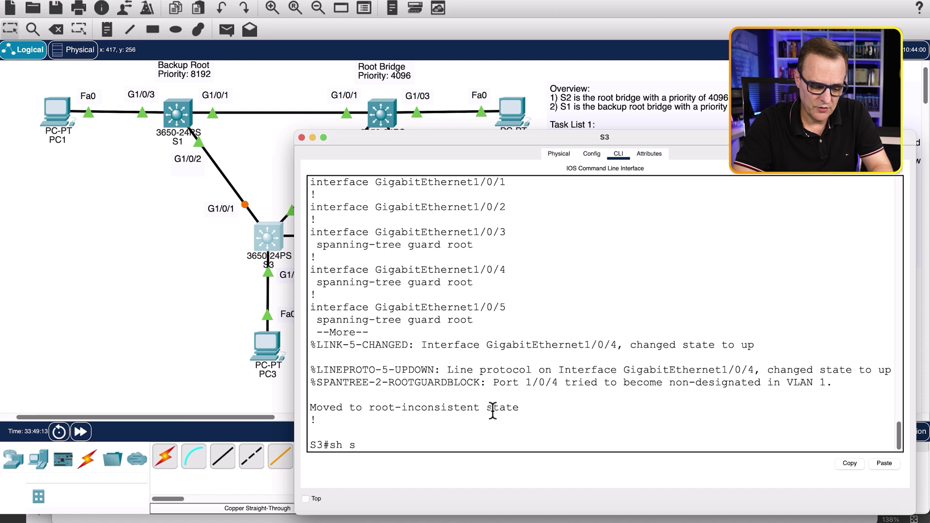
type("sh sp")
key("Tab")
key("Return")
left_click_drag(315, 419, 669, 425)
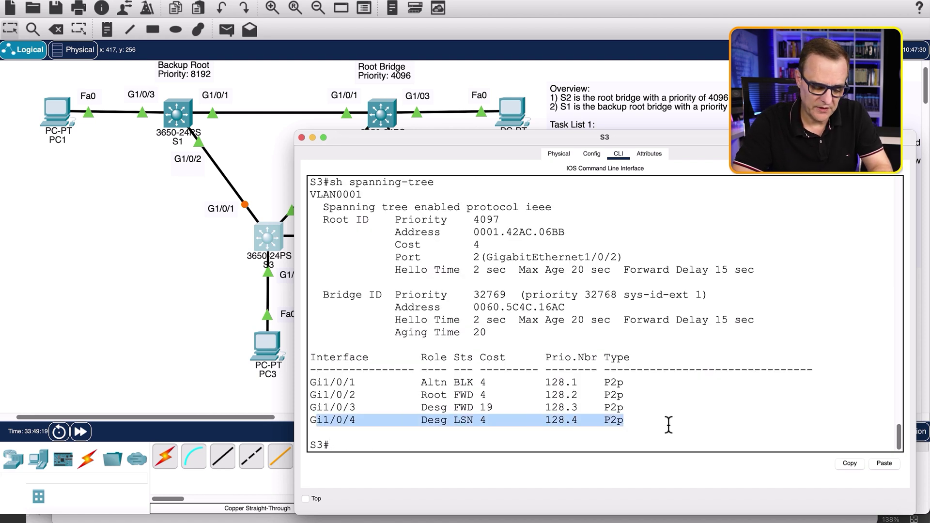
Run show spanning-tree detail on S3, page through to the end and examine the port states
key("Up")
type("dee")
key("BackSpace")
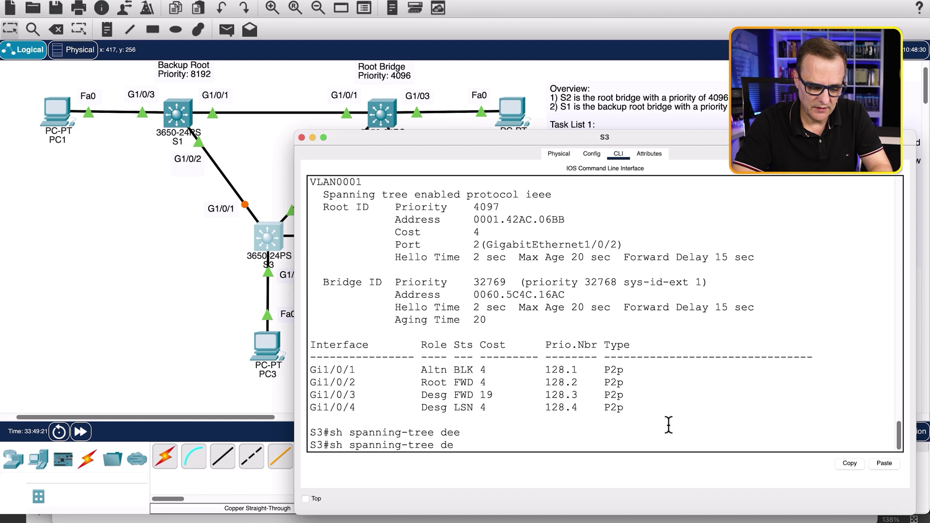
type("tail")
key("Return")
key("Return")
key("Return")
key("Return")
key("Return")
key("Return")
key("Return")
key("Return")
key("Return")
key("Return")
key("Return")
left_click_drag(511, 296, 700, 429)
left_click(594, 301)
left_click_drag(596, 298, 715, 294)
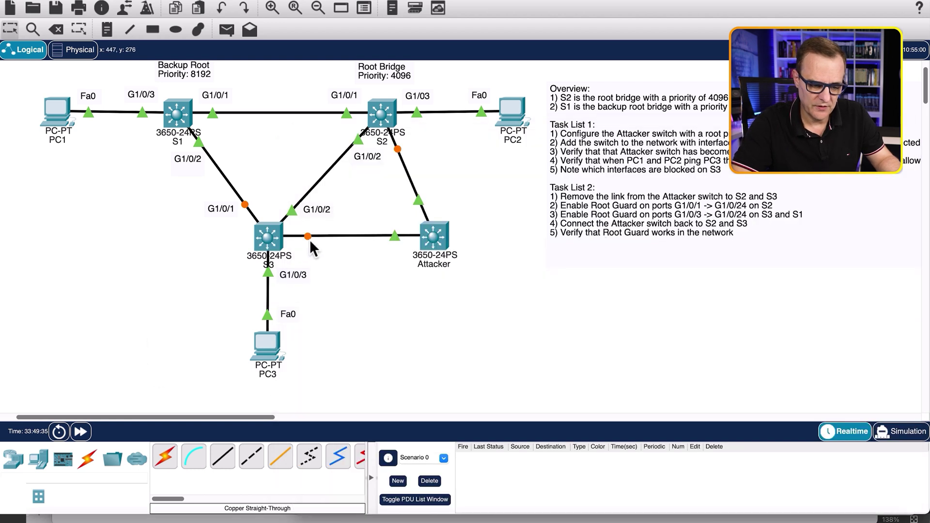
Run show spanning-tree on S2 and check its Root ID section to verify which switch is the root bridge
left_click(383, 112)
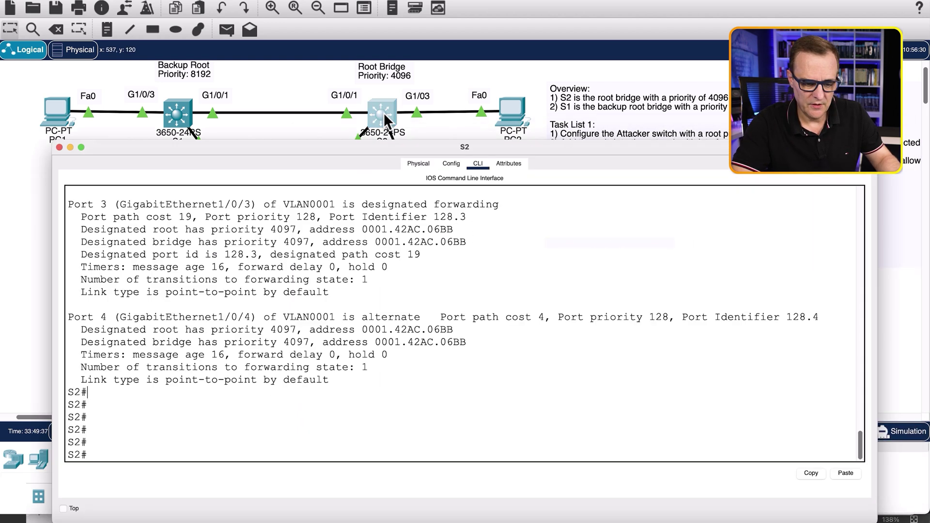
type("sh spa")
key("Tab")
key("Return")
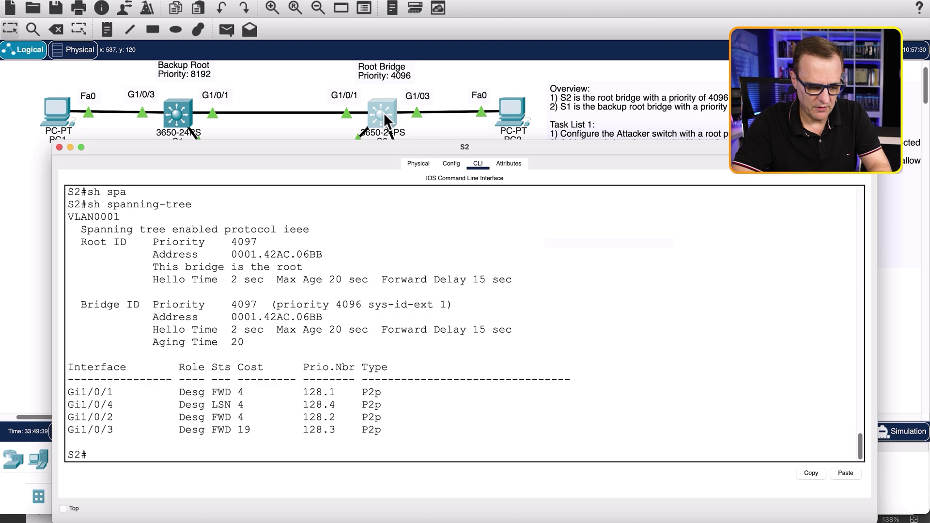
left_click_drag(147, 266, 303, 266)
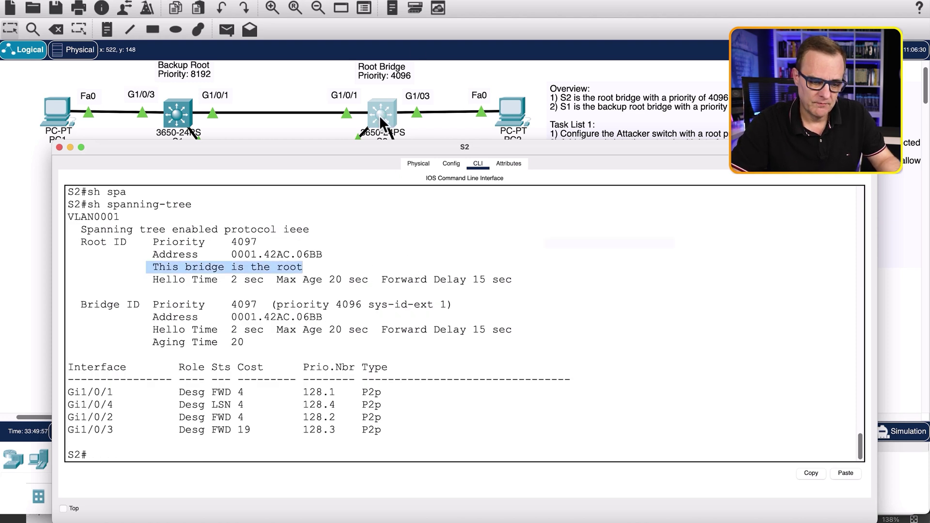
key("super+w")
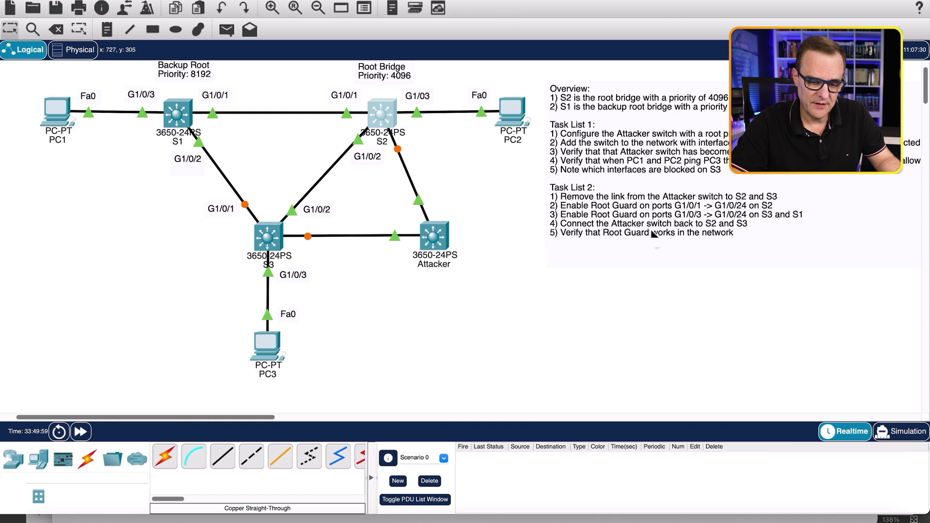
Switch to simulation mode and start a ping to 192.168.1.3 from PC1's command prompt
scroll(926, 87, "down", 1)
scroll(926, 87, "up", 3)
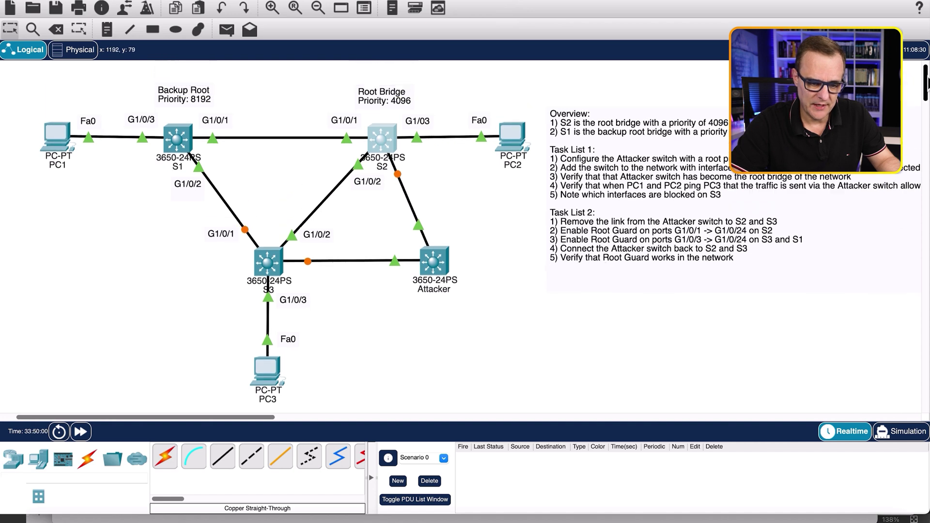
left_click(901, 431)
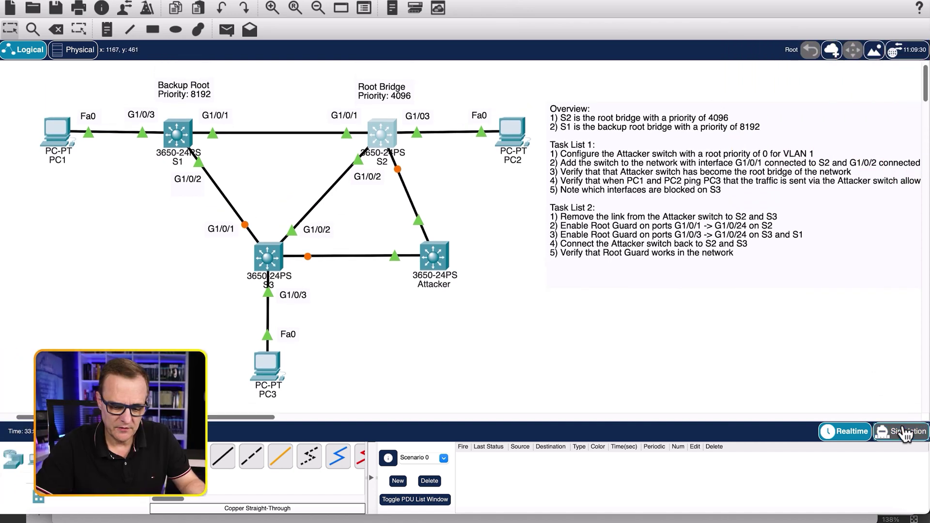
left_click(56, 137)
key("Up")
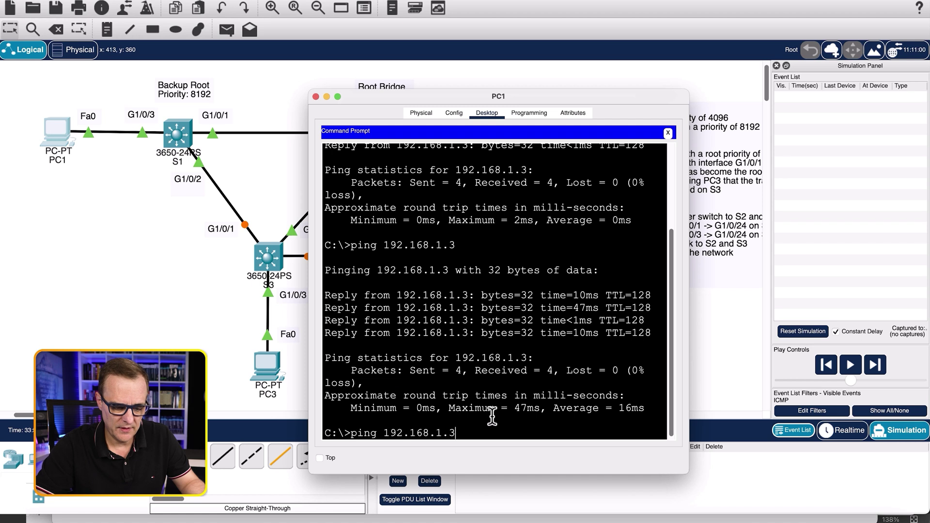
key("Return")
key("super+w")
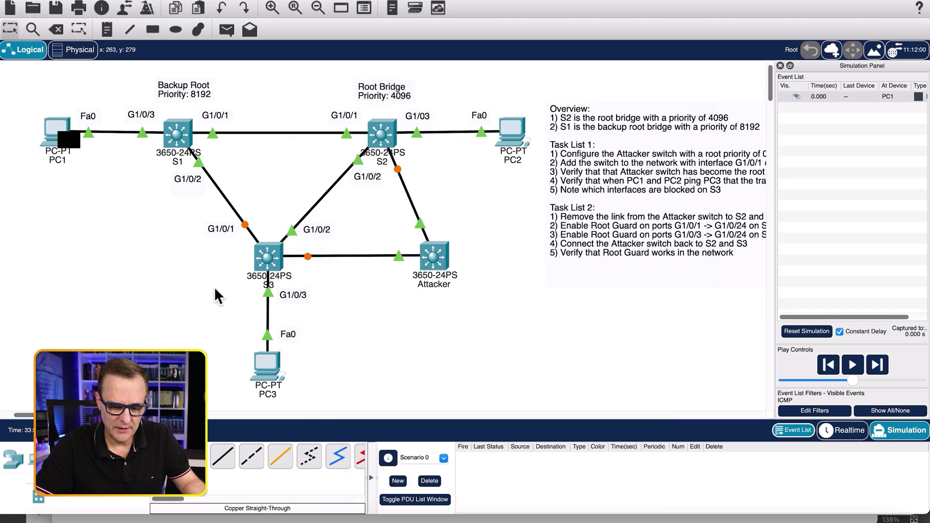
Step the simulation through PC1's first ping to PC3 and its reply, tracing the path between the switches
left_click(878, 366)
left_click(877, 366)
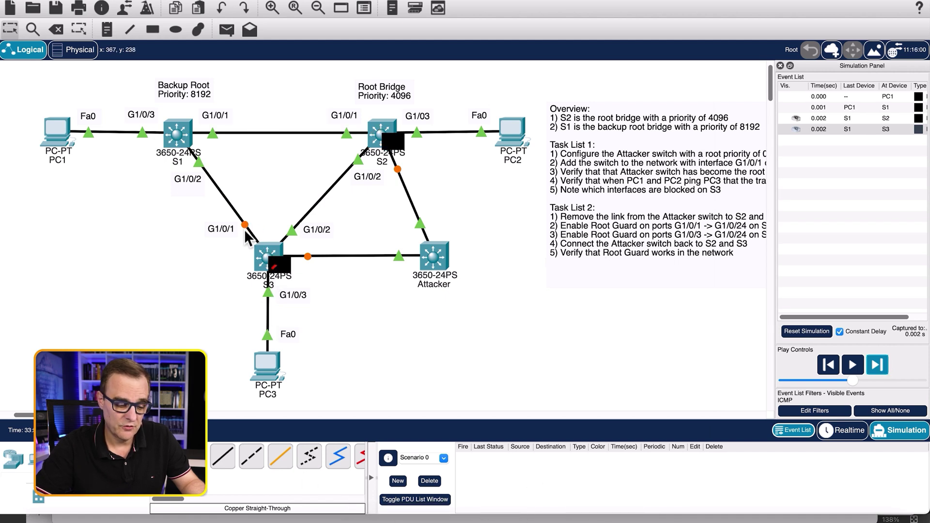
left_click(877, 365)
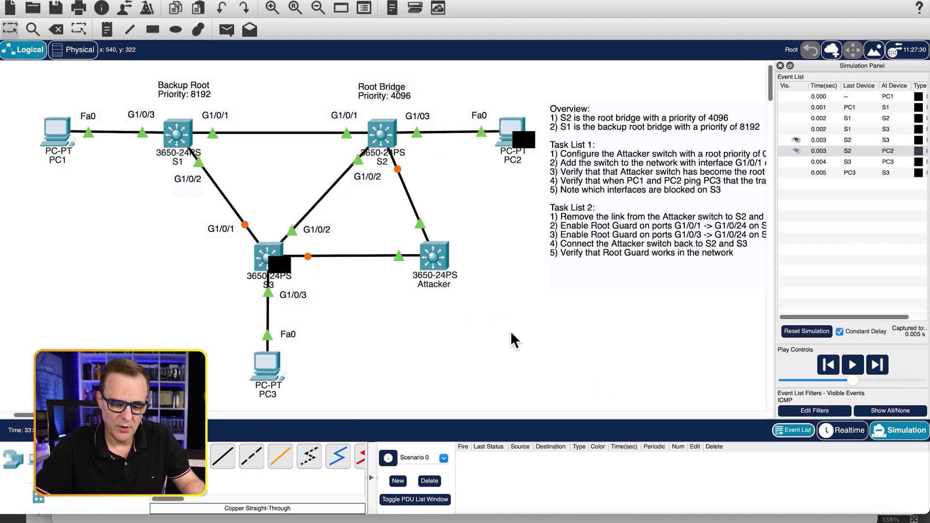
left_click(886, 366)
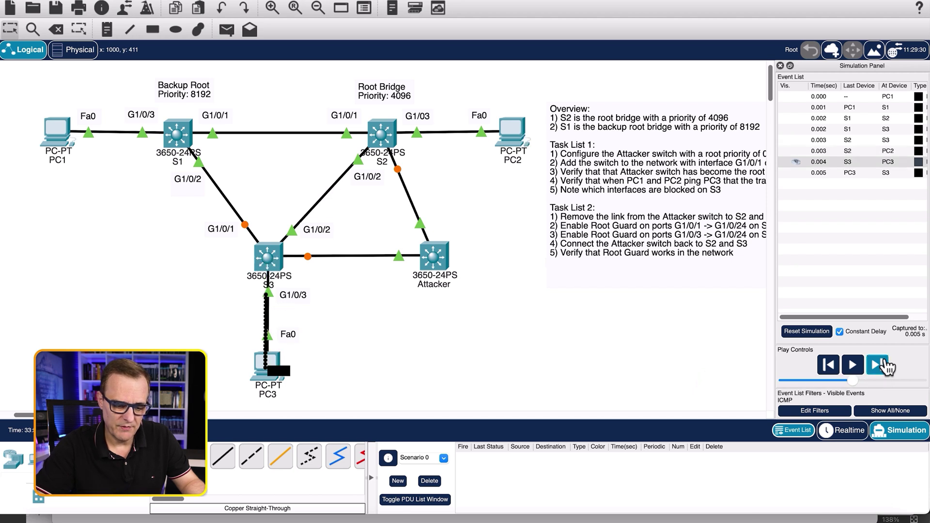
left_click(886, 366)
left_click(886, 366)
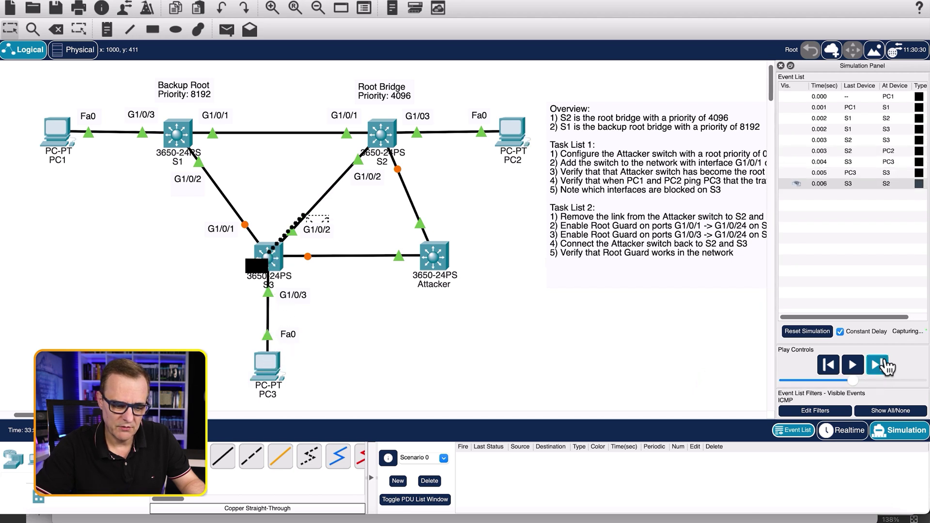
left_click(886, 367)
left_click(886, 367)
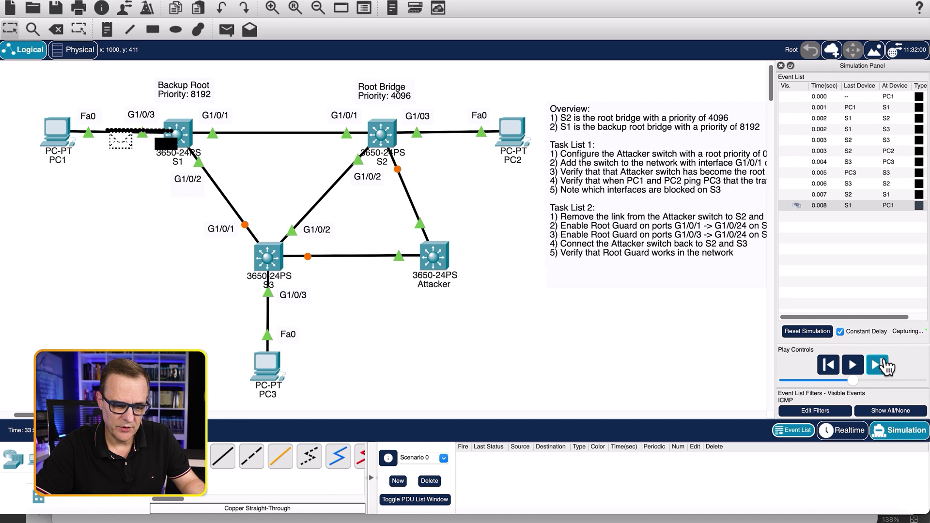
left_click(886, 367)
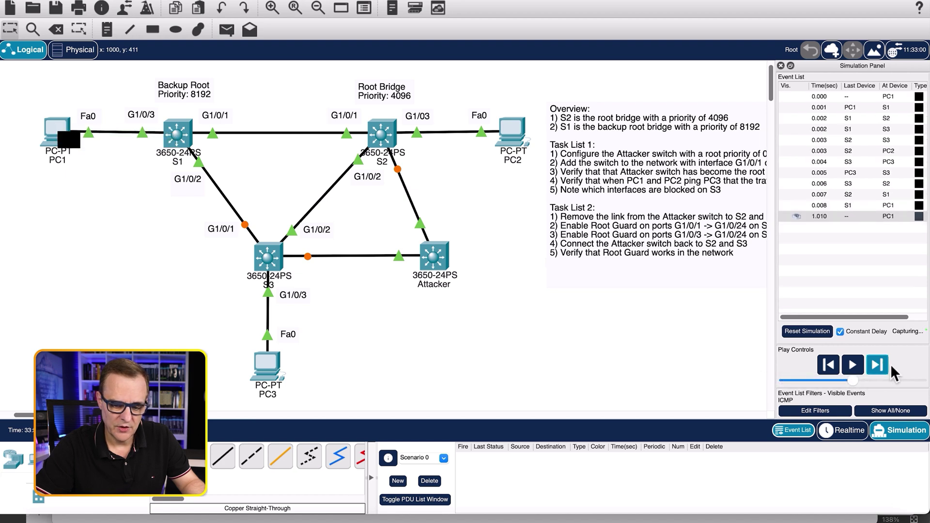
Step PC1's second ping forward hop by hop to PC3 and back to PC1
left_click(876, 368)
left_click(876, 369)
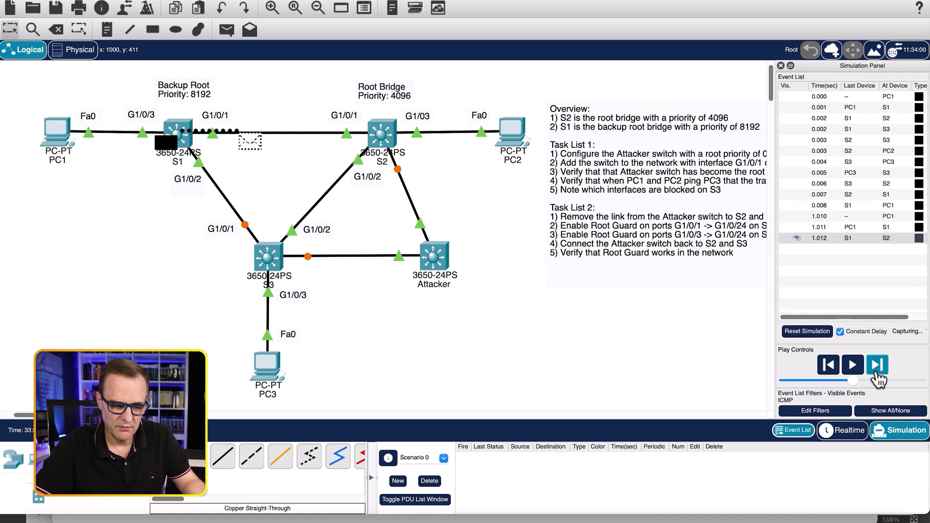
left_click(876, 369)
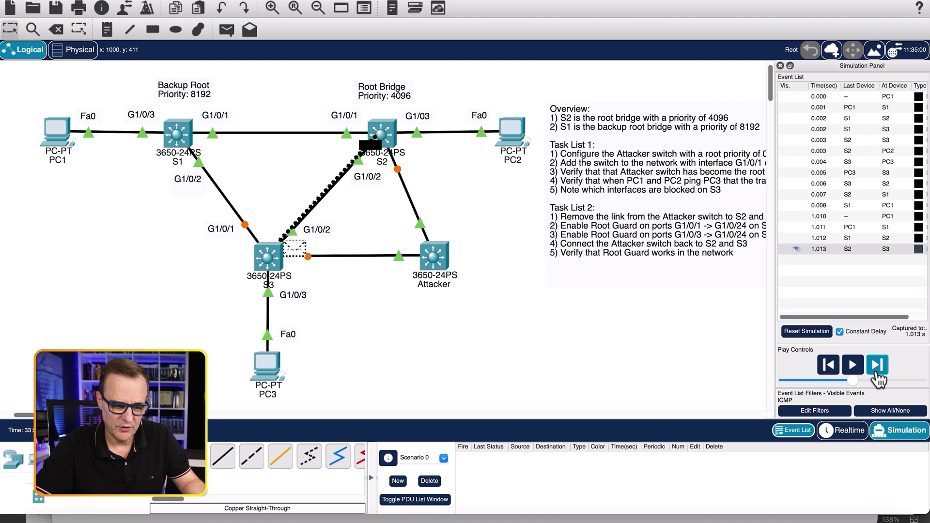
left_click(876, 369)
left_click(877, 369)
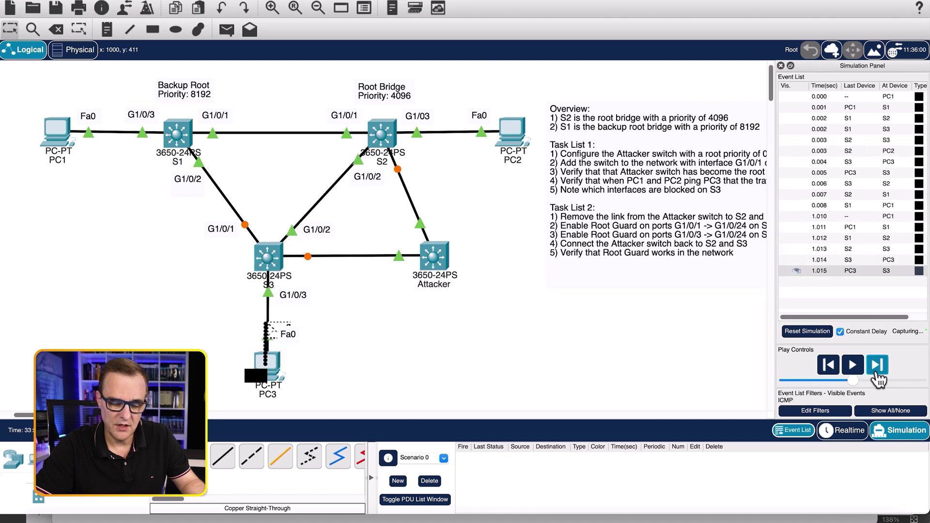
left_click(877, 369)
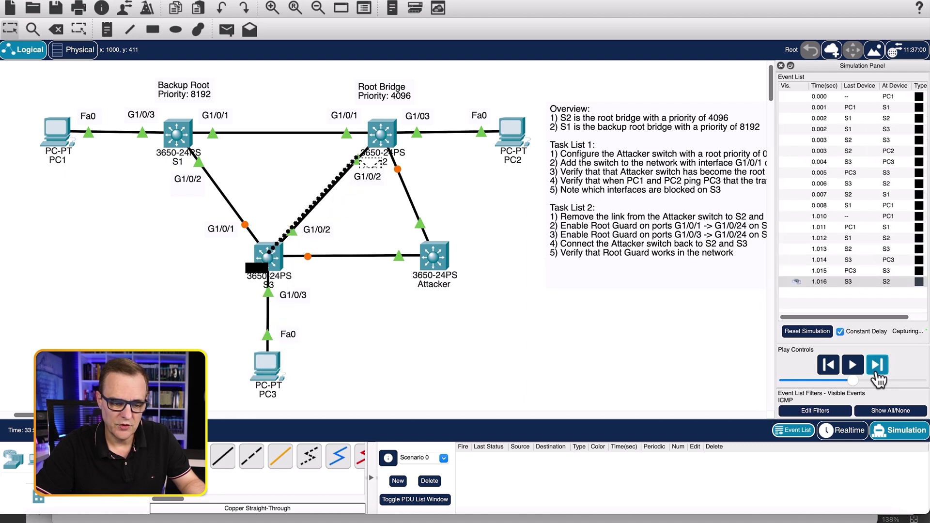
left_click(876, 371)
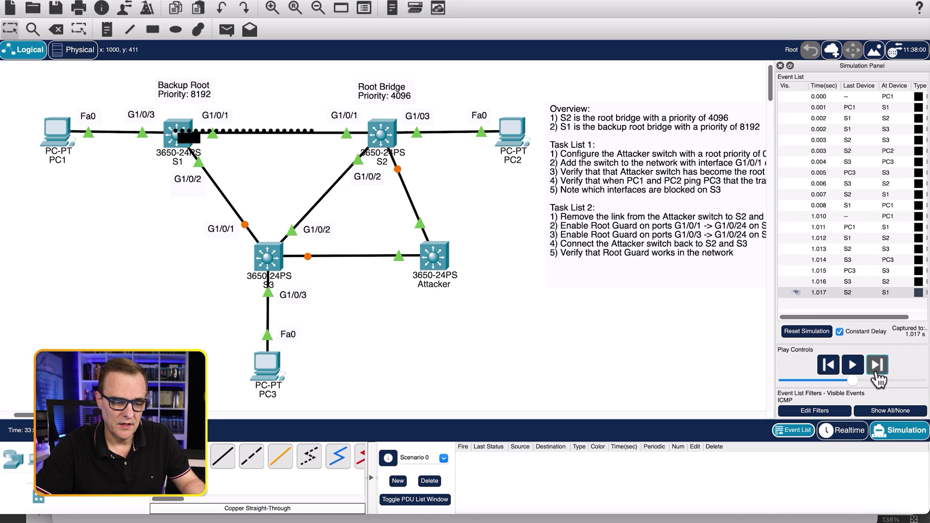
left_click(876, 372)
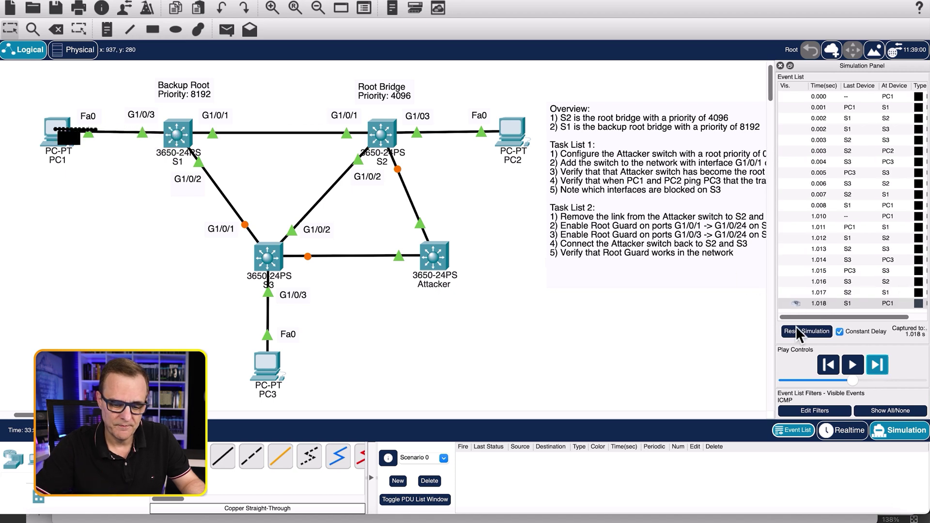
Return to realtime mode, ping 192.168.1.3 from PC2's command prompt, and switch back to simulation mode
left_click(845, 430)
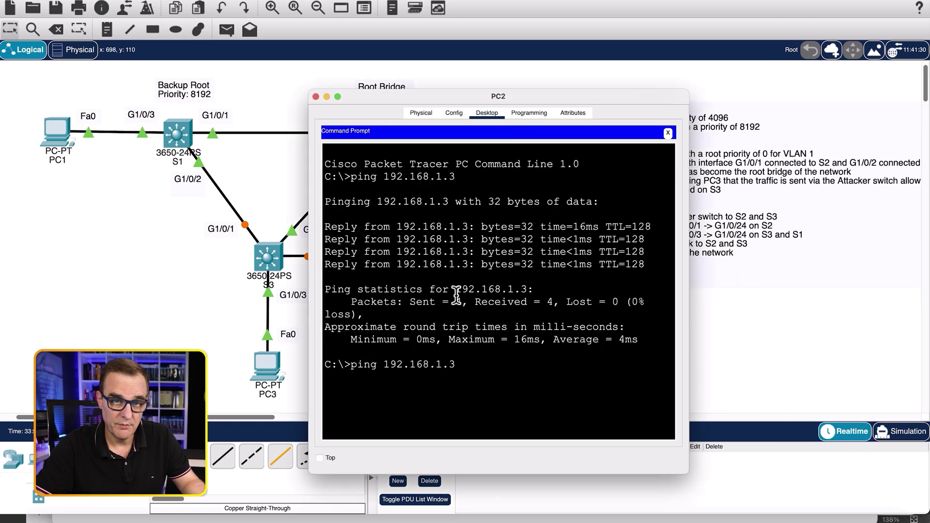
key("Return")
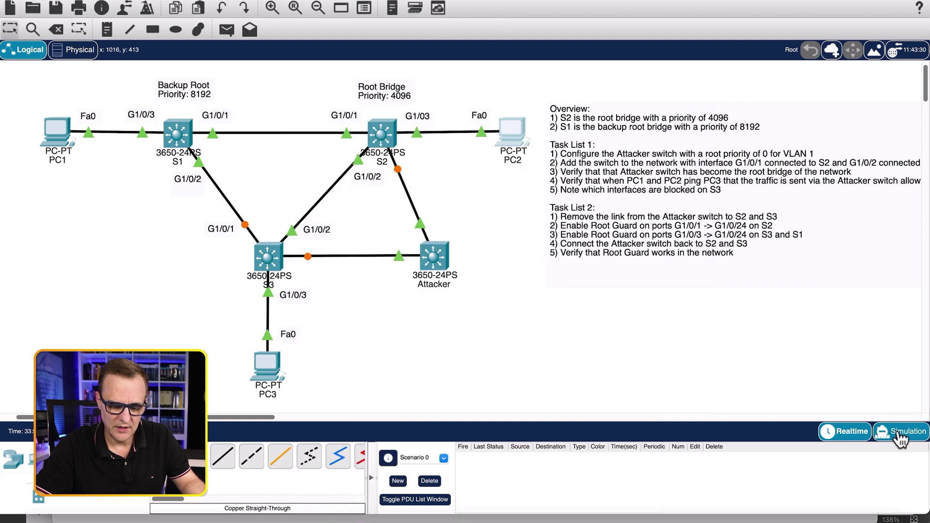
left_click(901, 436)
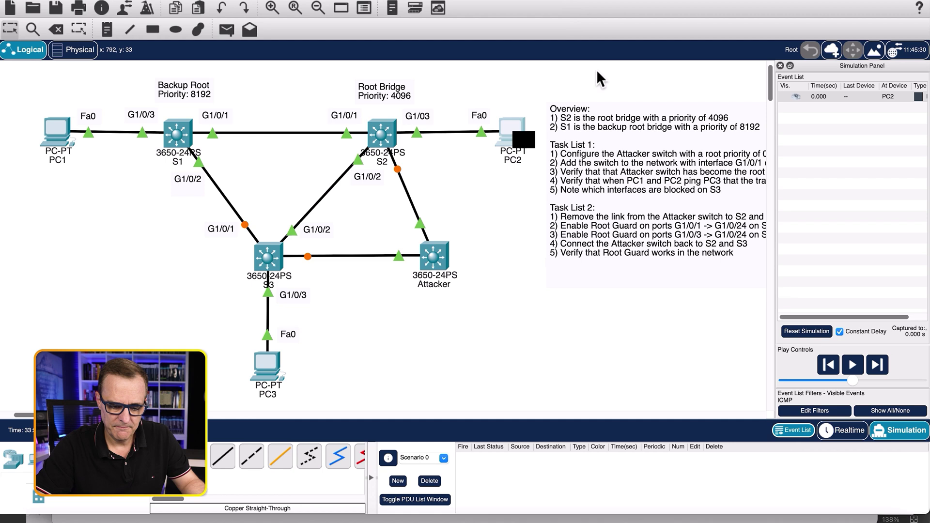
Trace PC2's ping to PC3 and back step by step, play the remaining simulation, and return to realtime mode
left_click(877, 365)
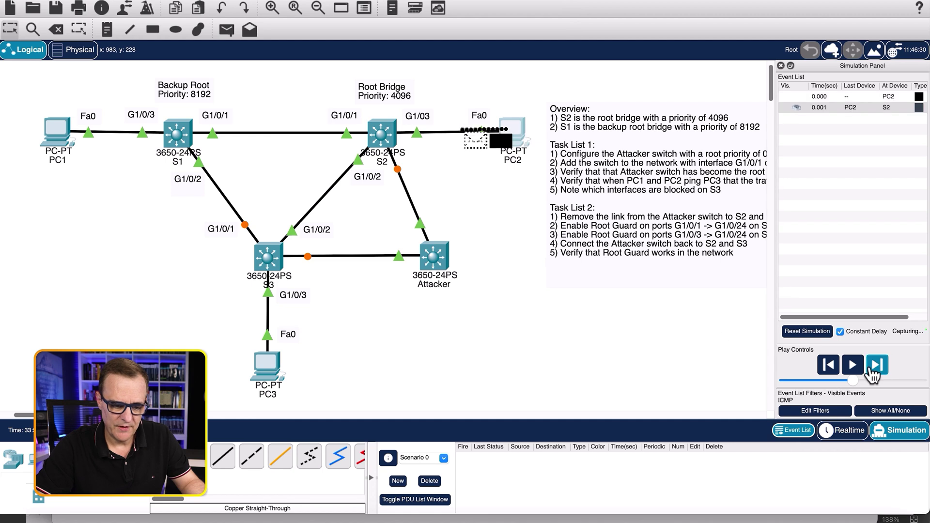
left_click(876, 365)
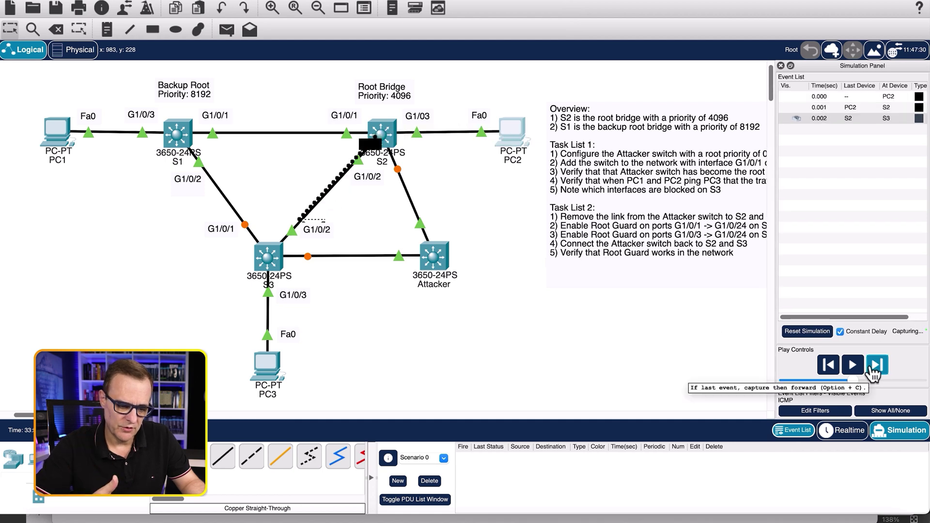
left_click(874, 368)
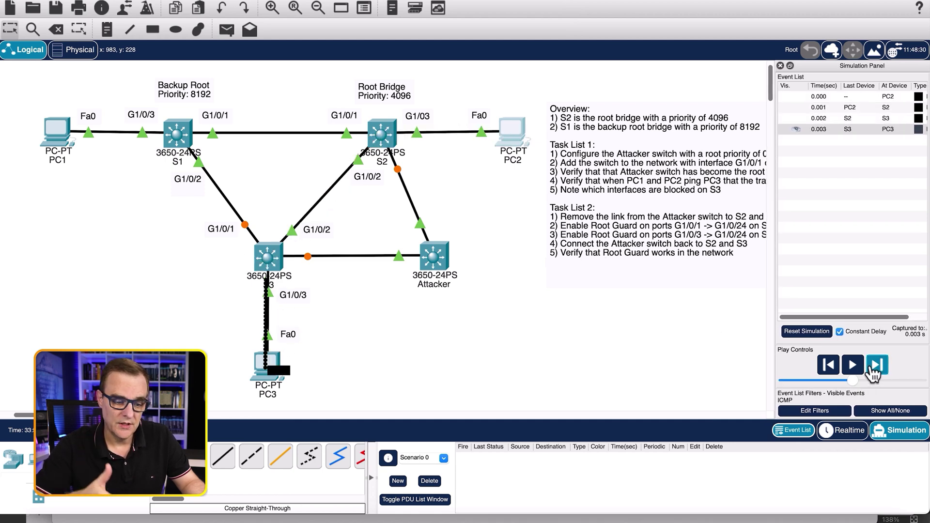
left_click(876, 366)
left_click(876, 366)
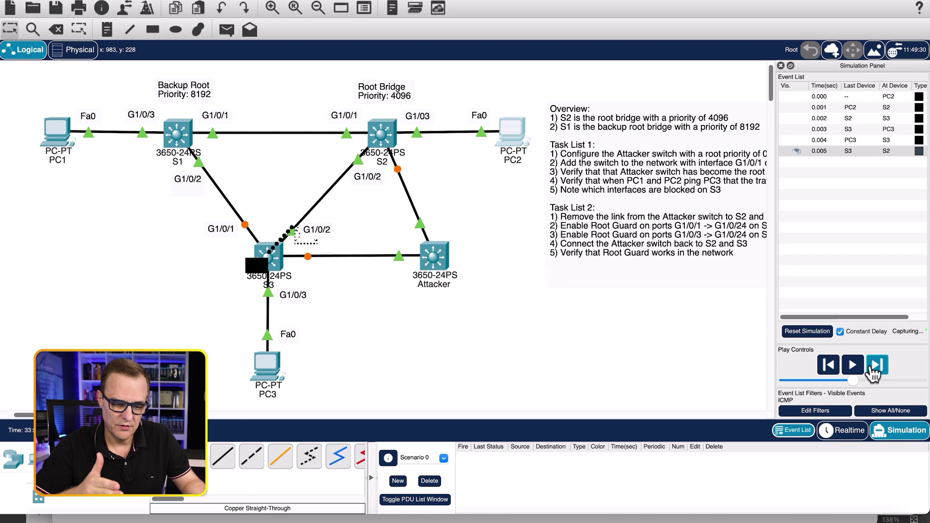
left_click(875, 366)
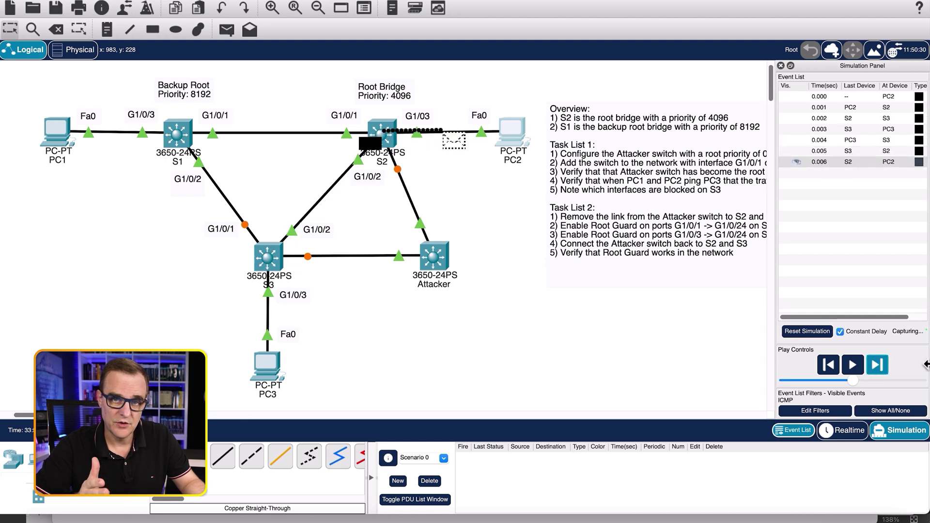
left_click(852, 365)
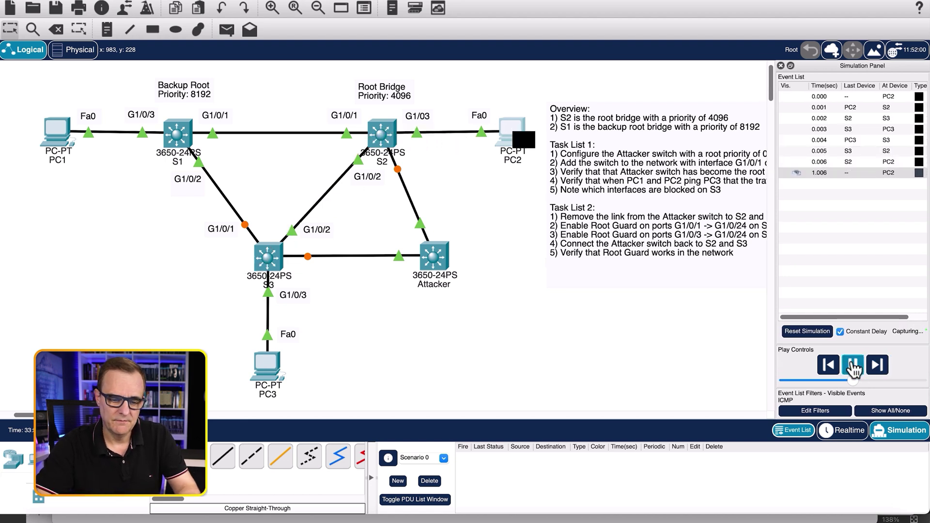
key("shift+r")
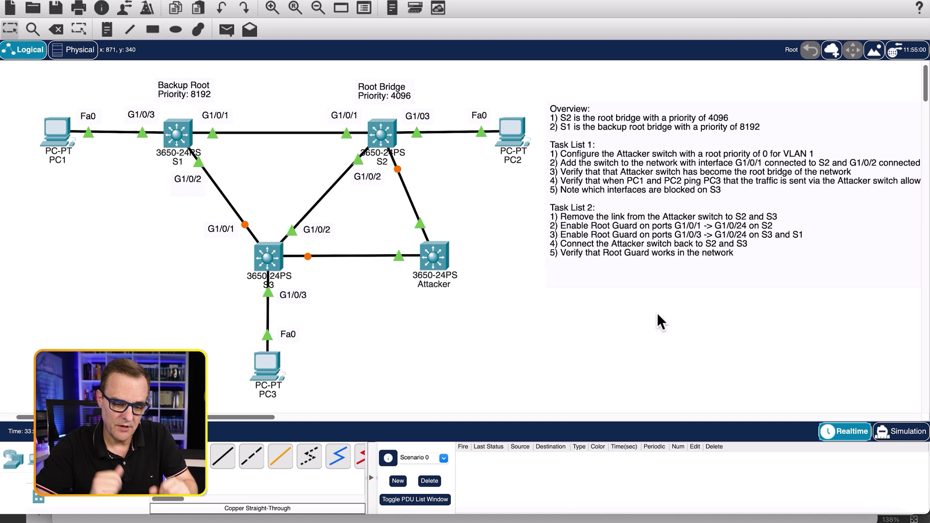